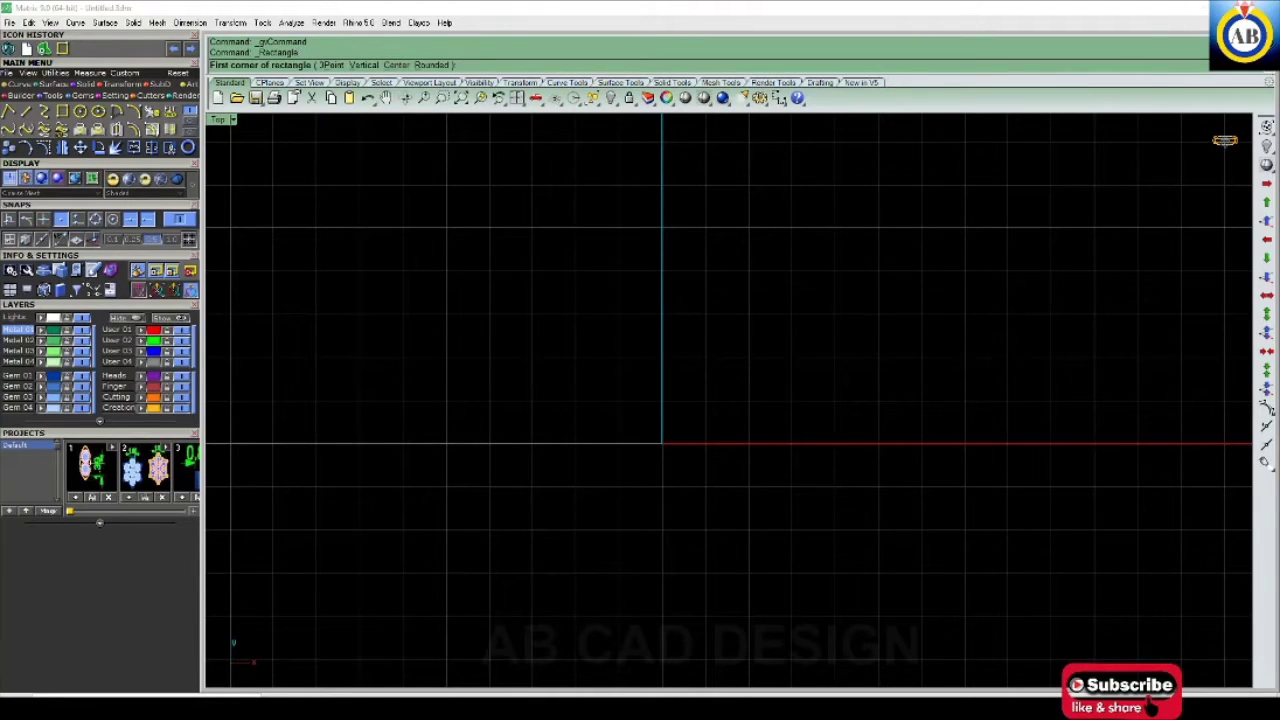
- Draw a square rectangle of length 20 centred on the origin
click(395, 64)
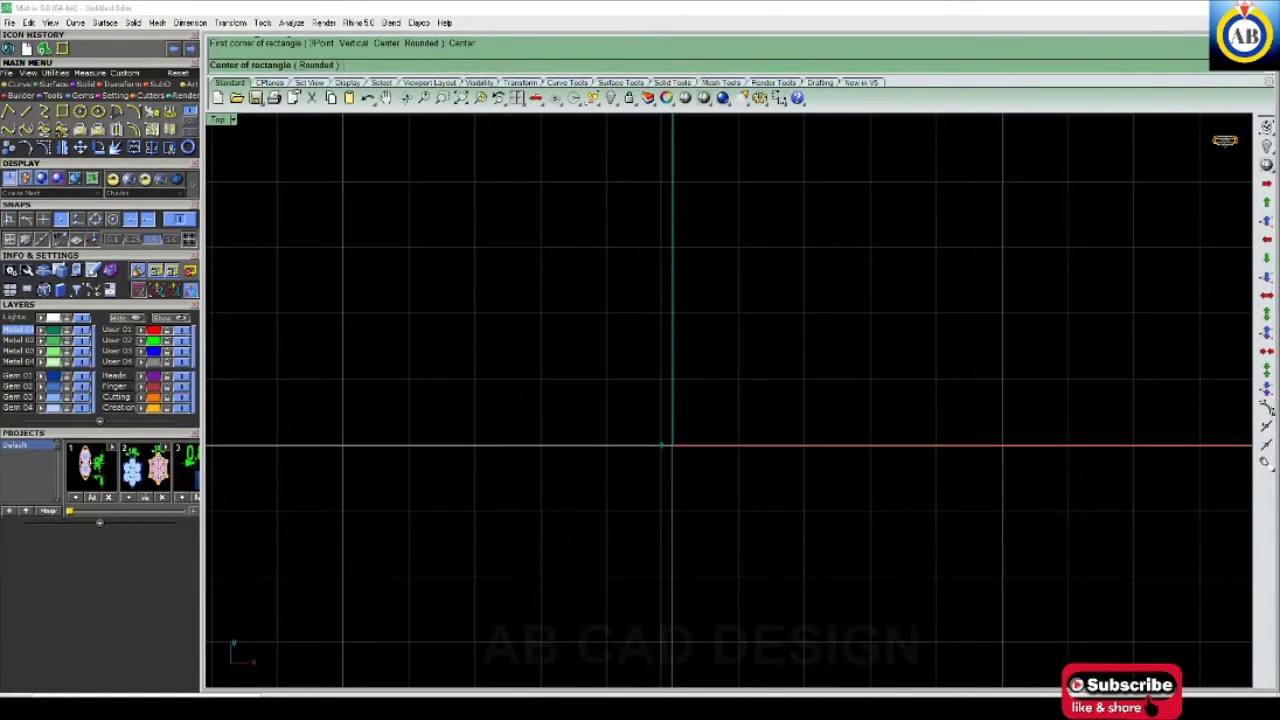
text(0)
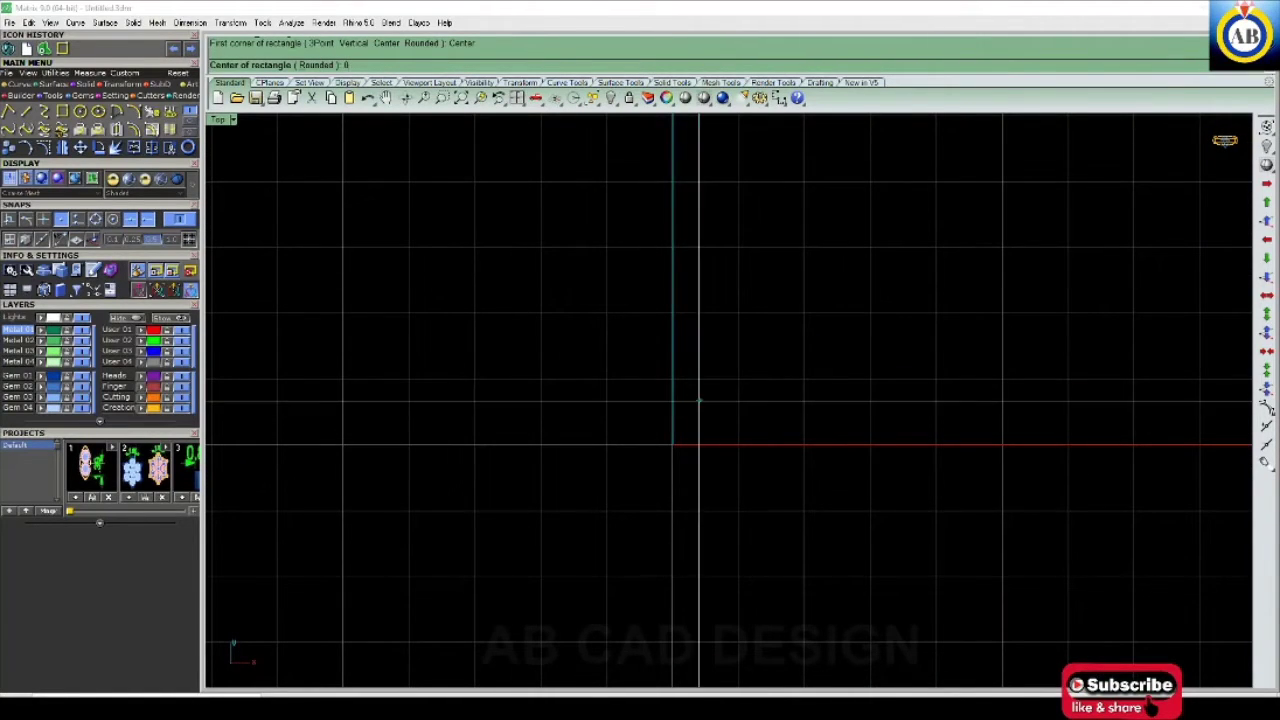
key(Return)
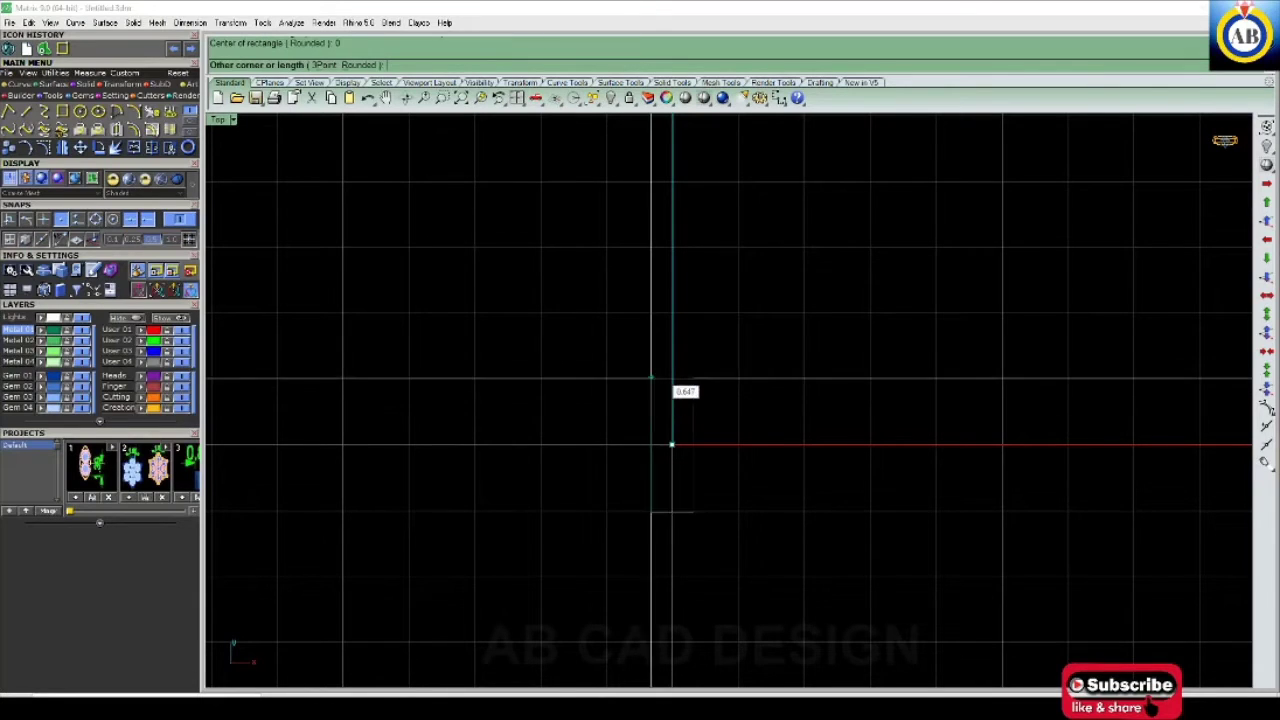
scroll(655, 383, down, 2)
scroll(655, 390, down, 1)
scroll(690, 400, up, 1)
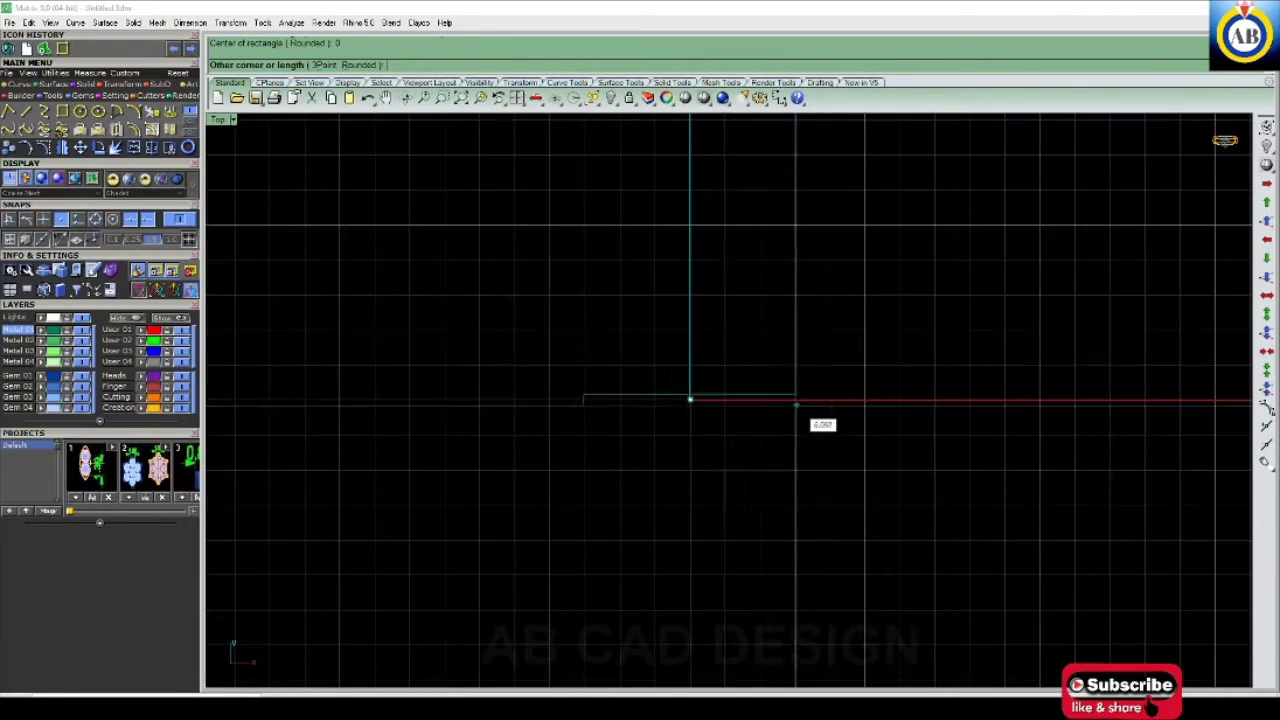
text(2)
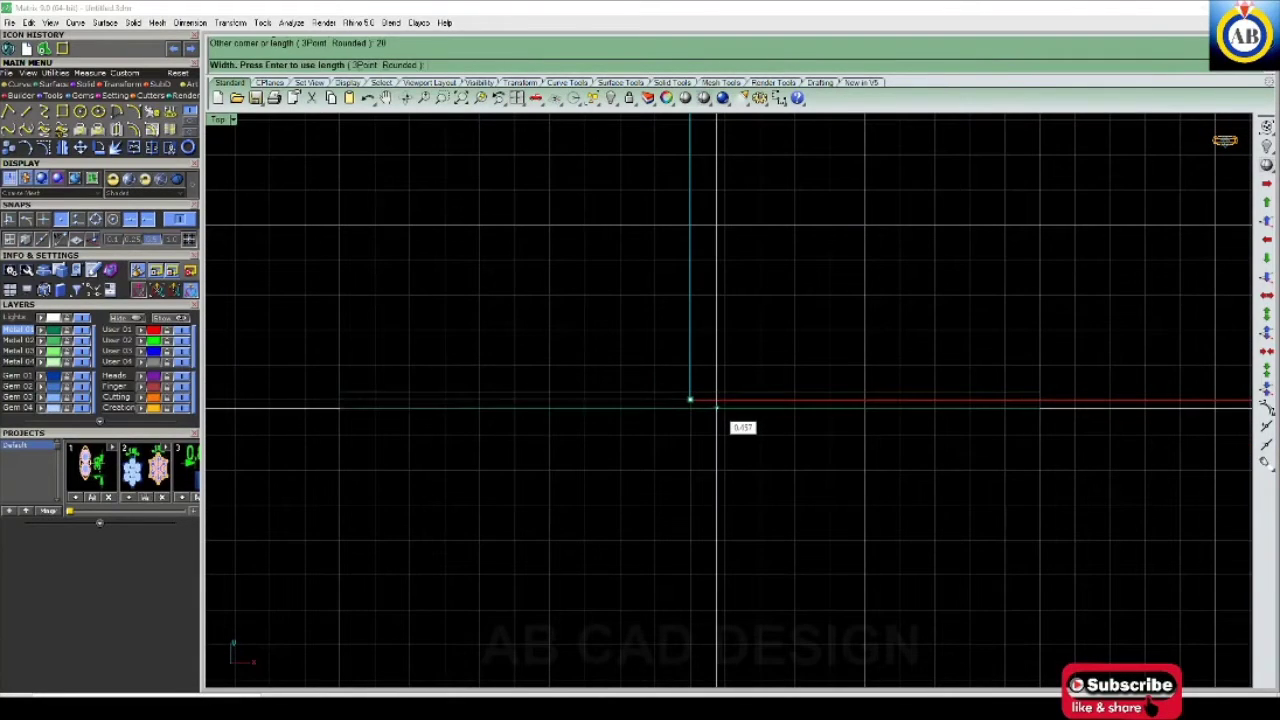
key(Return)
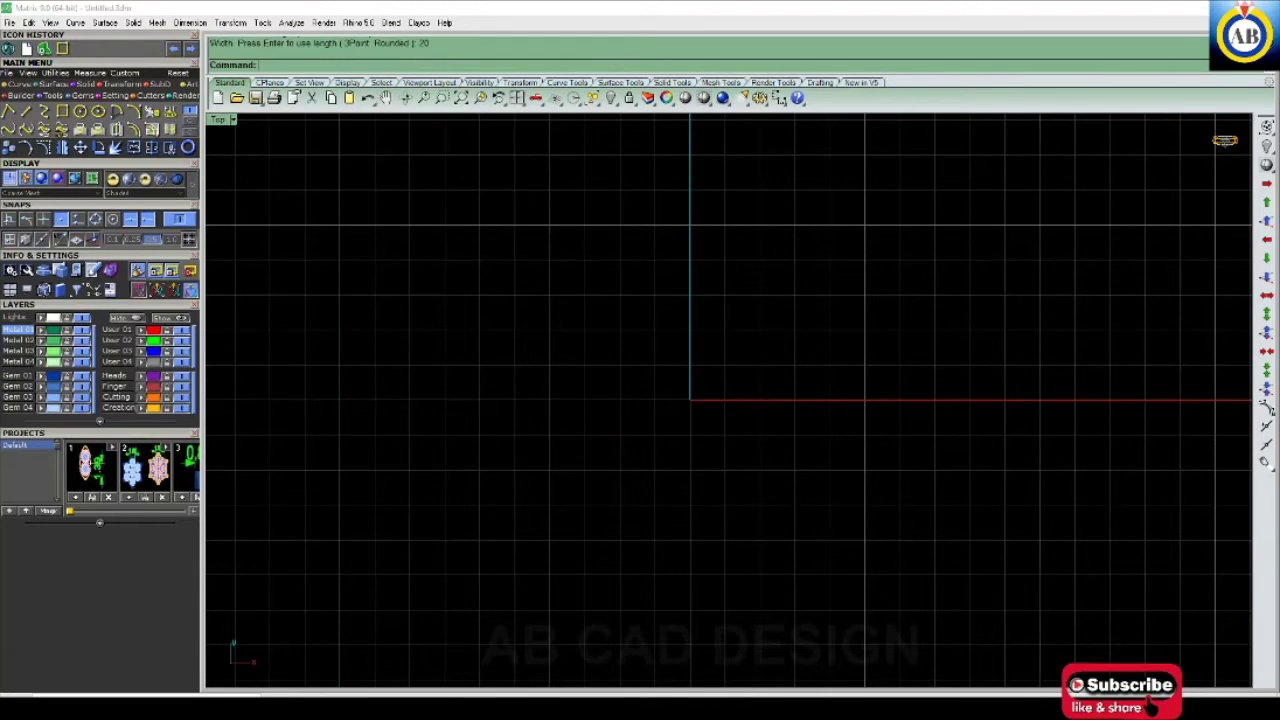
- Maximize the Perspective viewport to fill the workspace
scroll(689, 400, down, 1)
scroll(689, 400, down, 1)
scroll(674, 414, up, 1)
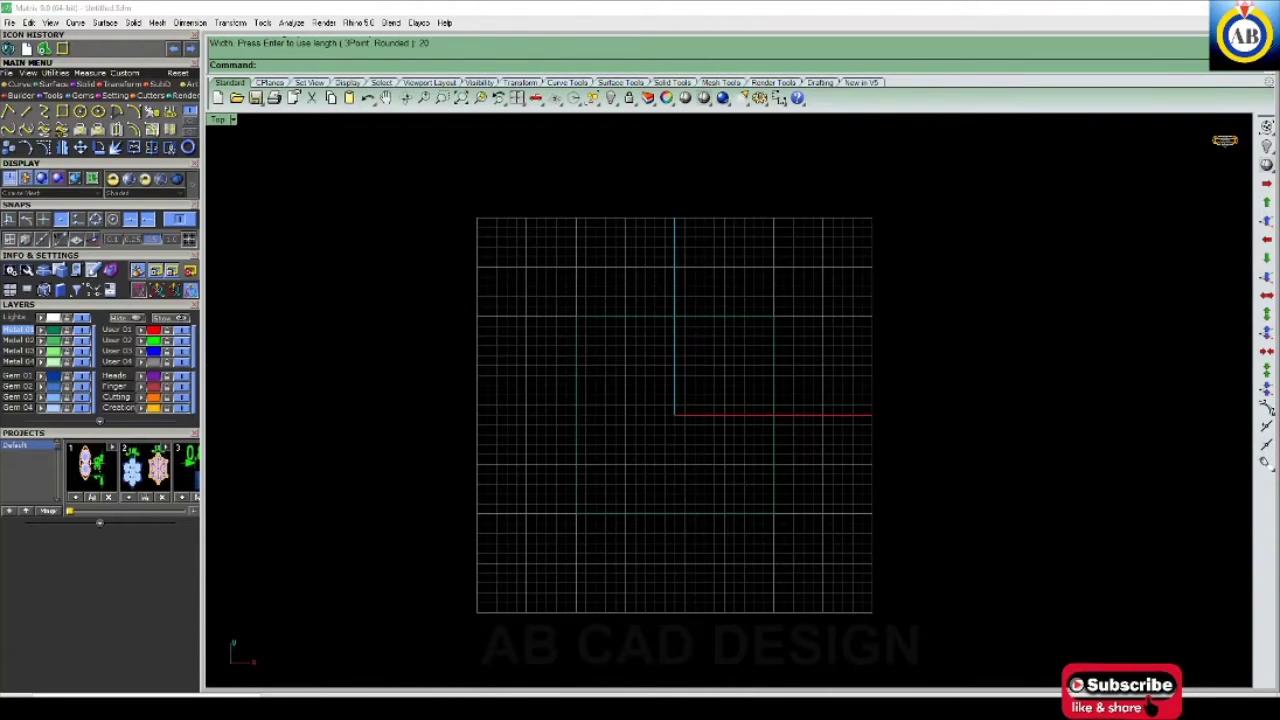
key(ctrl+F4)
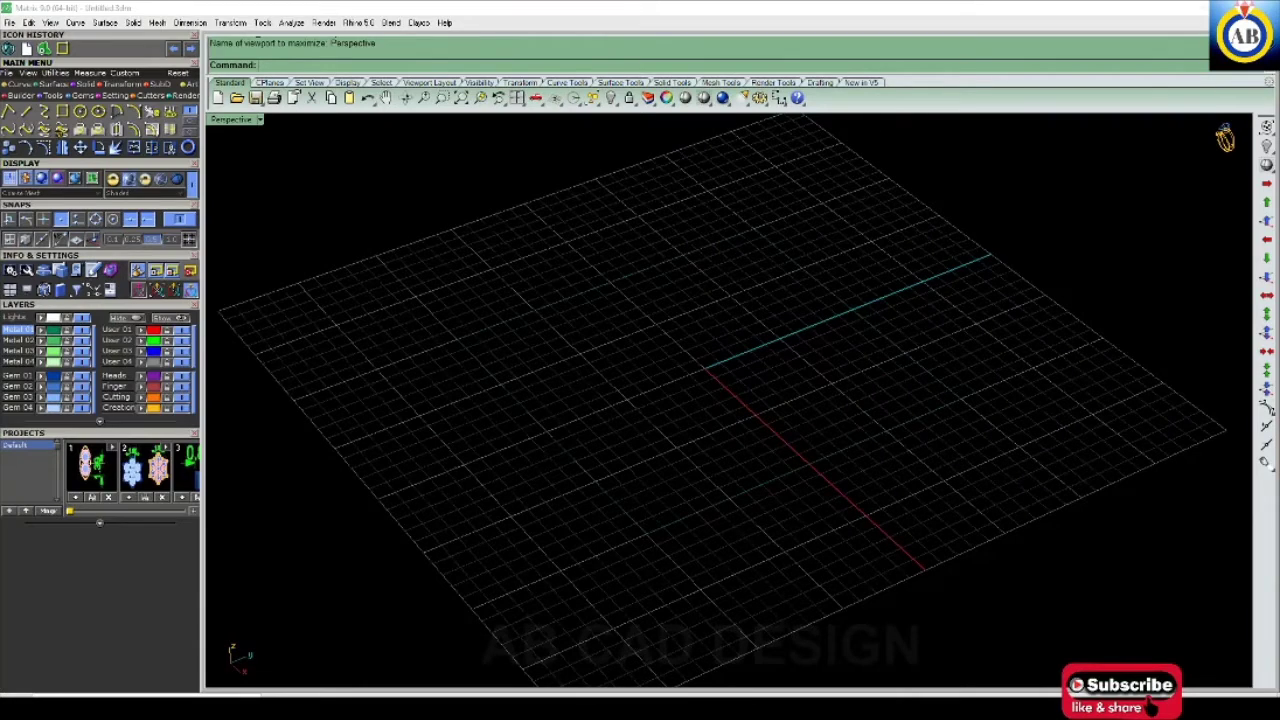
- Hide the construction grid and turn the square outline into a planar surface
key(F7)
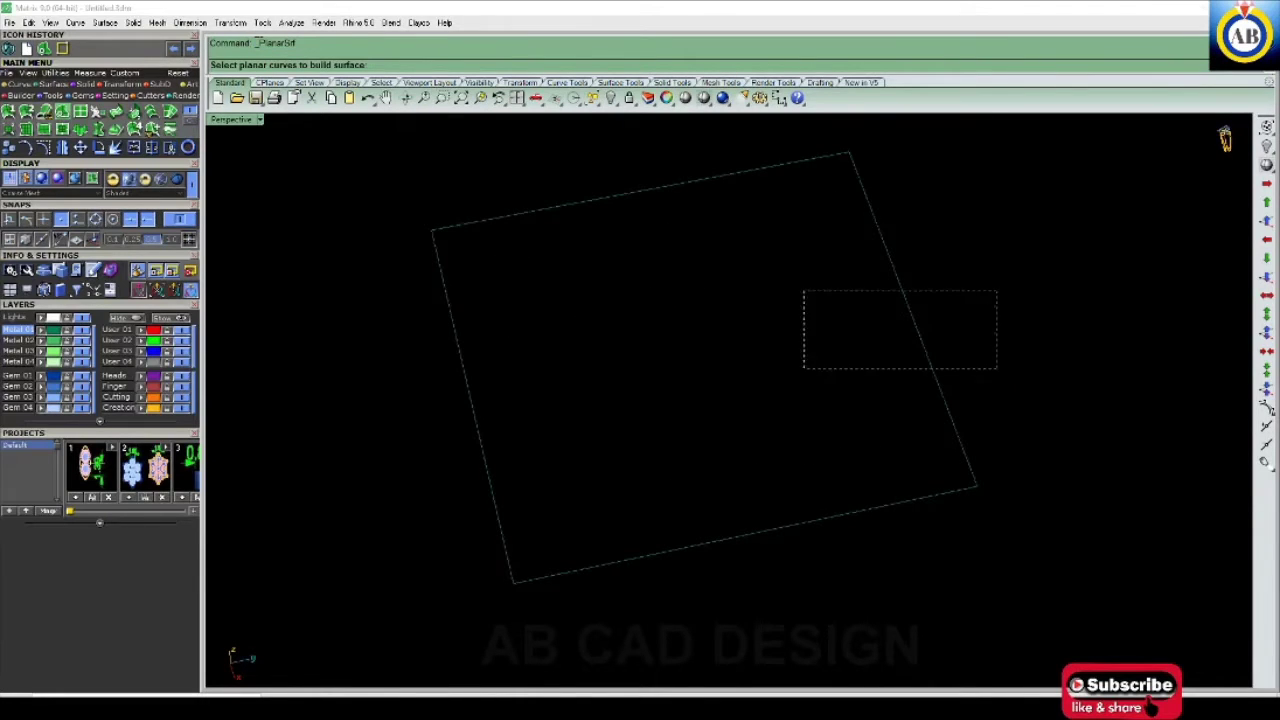
drag(997, 291, 803, 368)
key(Return)
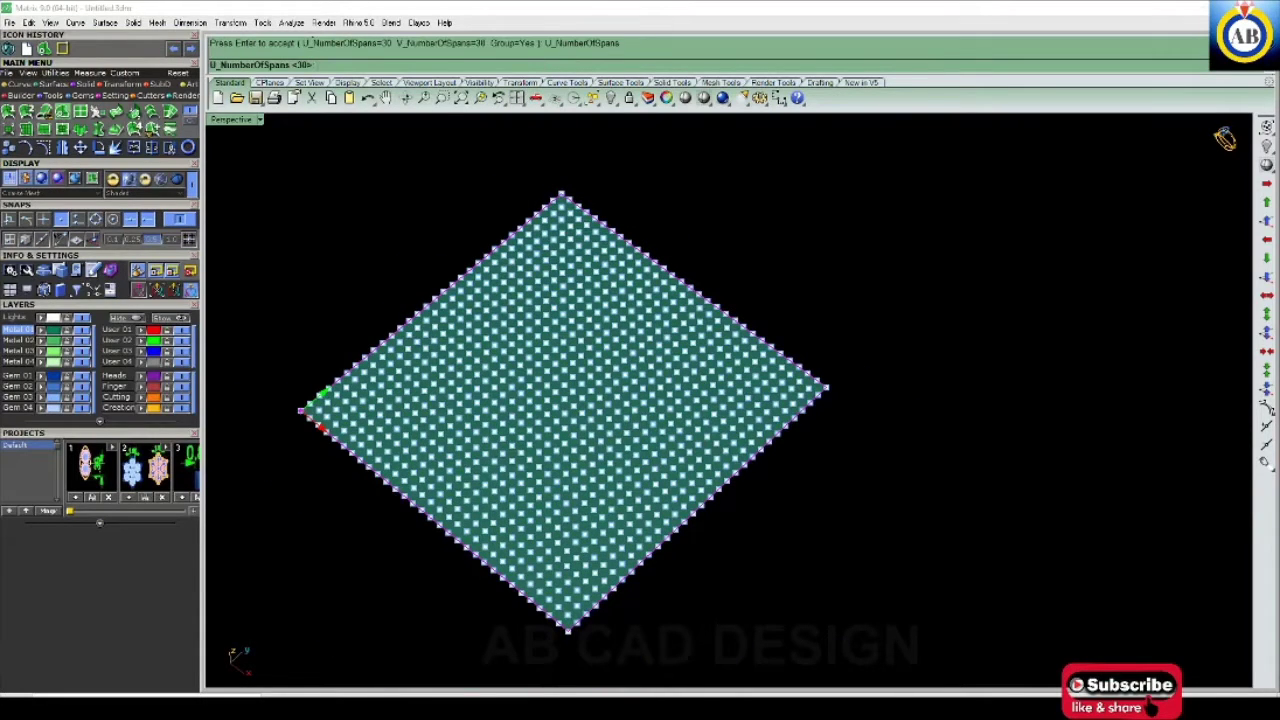
text(30)
- Accept 30 U and 30 V spans to build the point grid, then deselect it
key(Return)
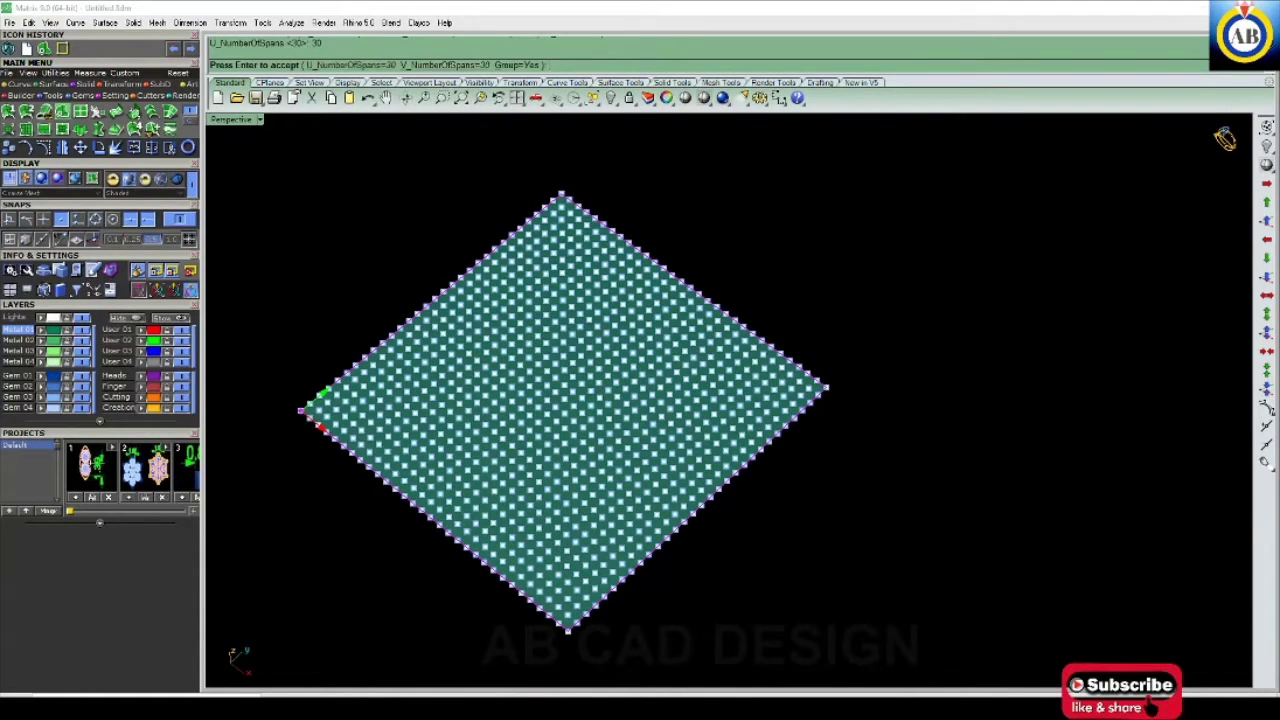
text(v)
key(Return)
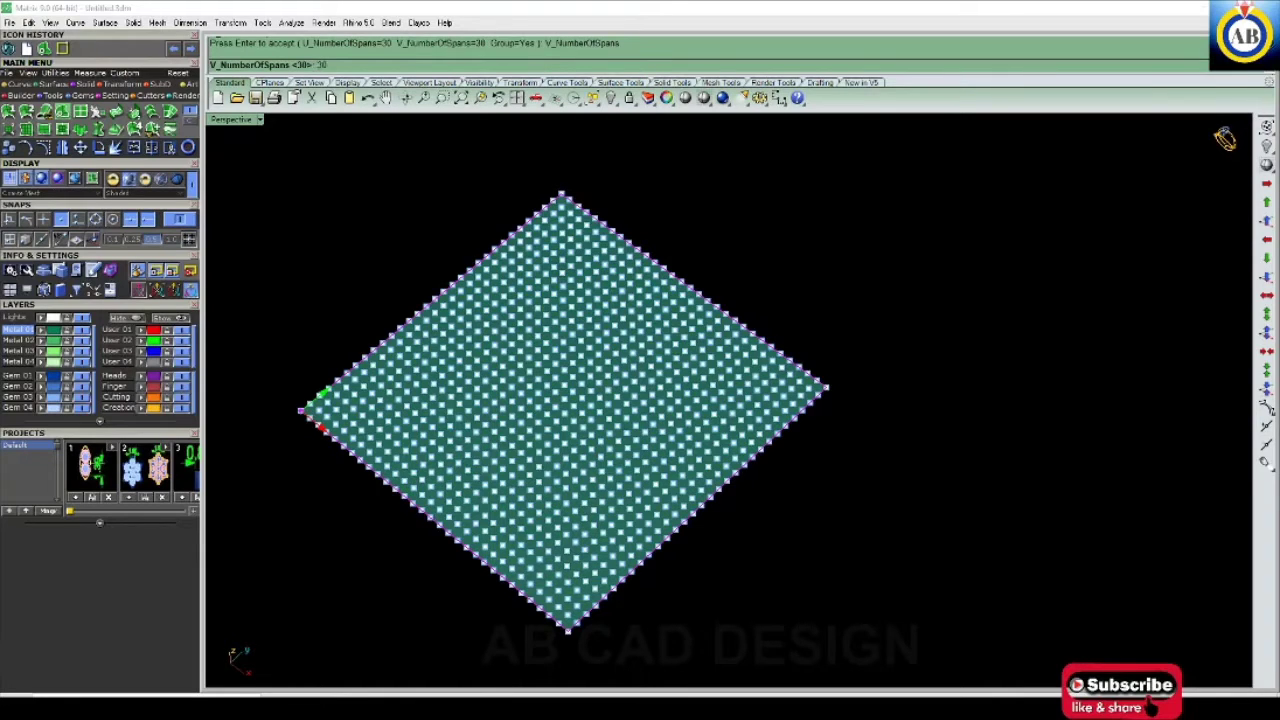
key(Return)
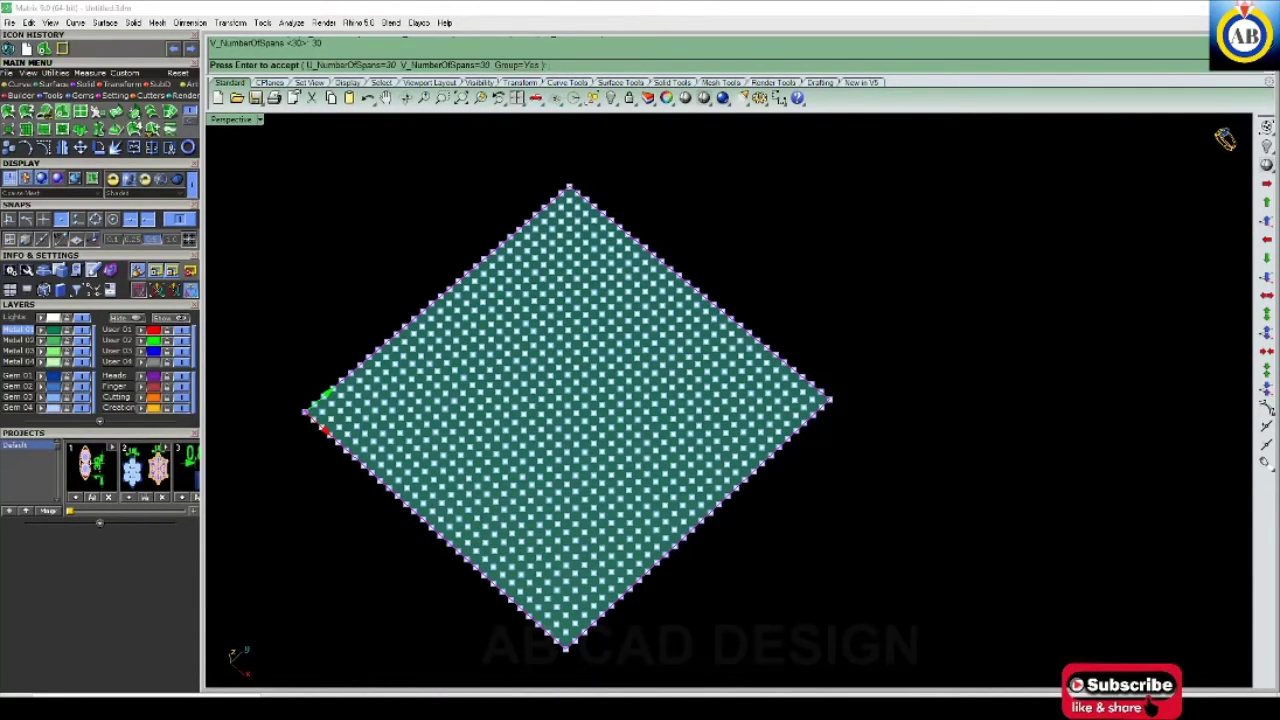
key(Return)
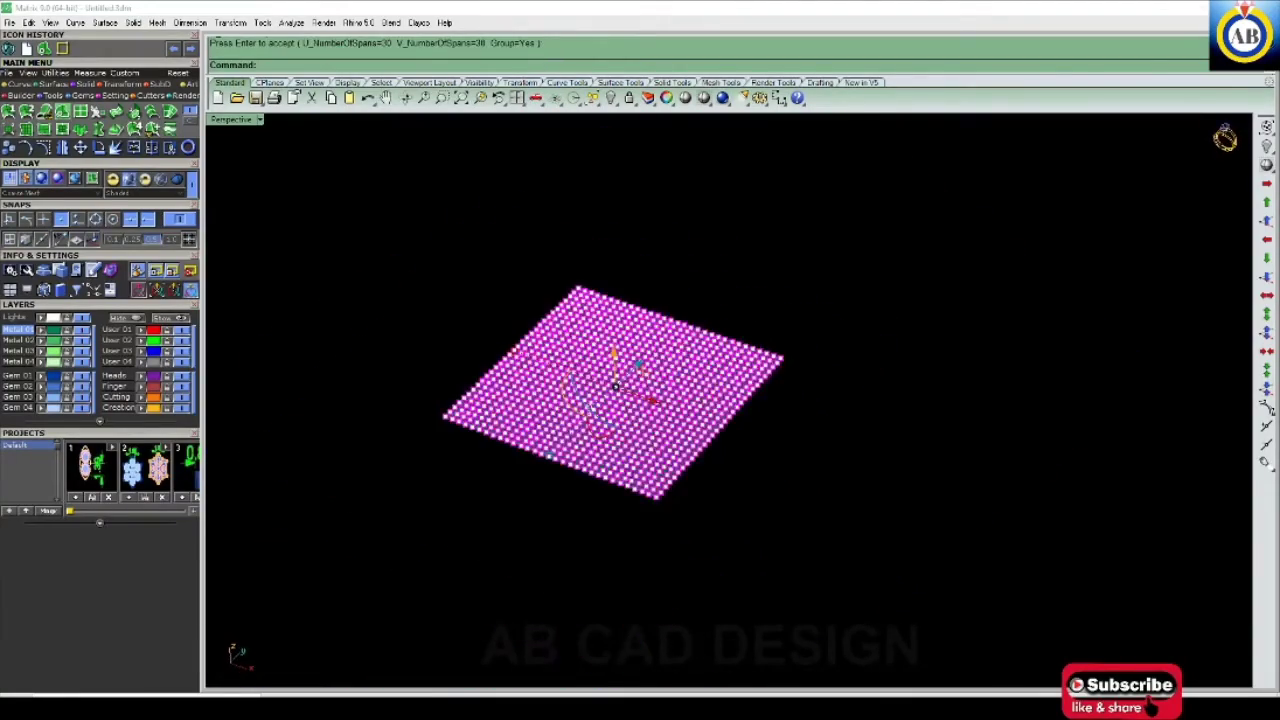
key(Escape)
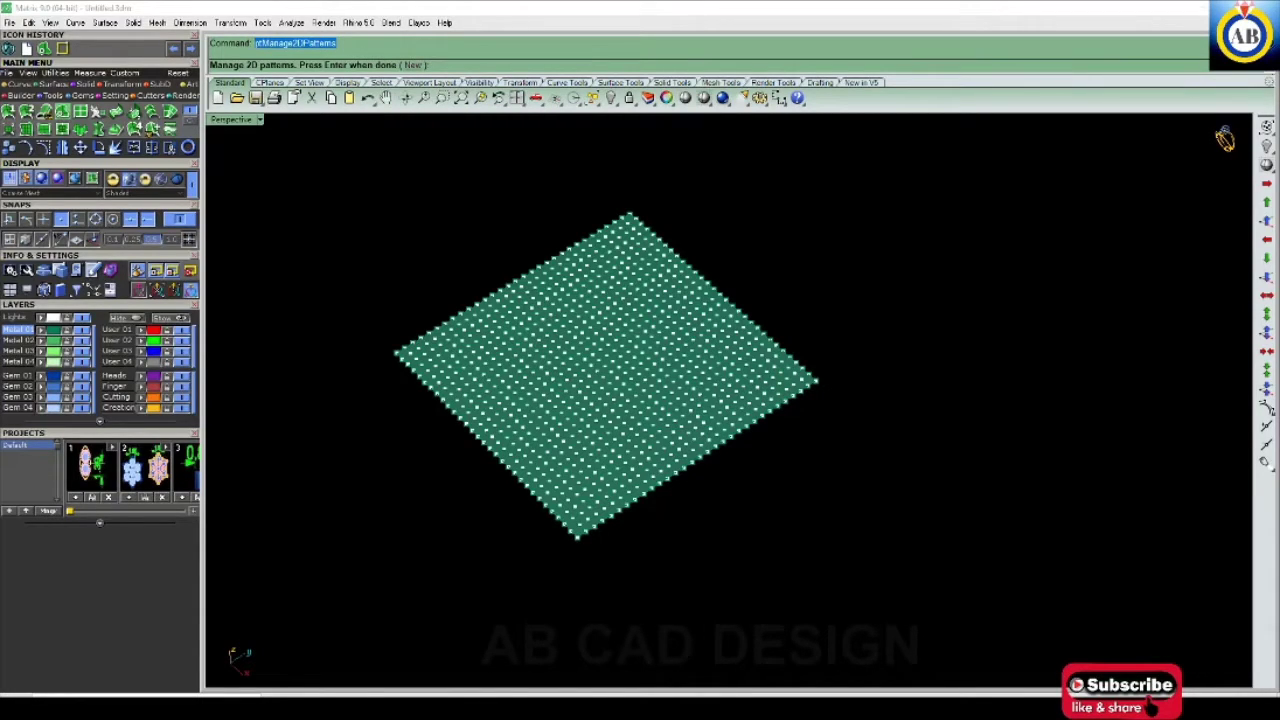
- Start a new 2D pattern, picking its grid origin and x-axis direction point
click(413, 64)
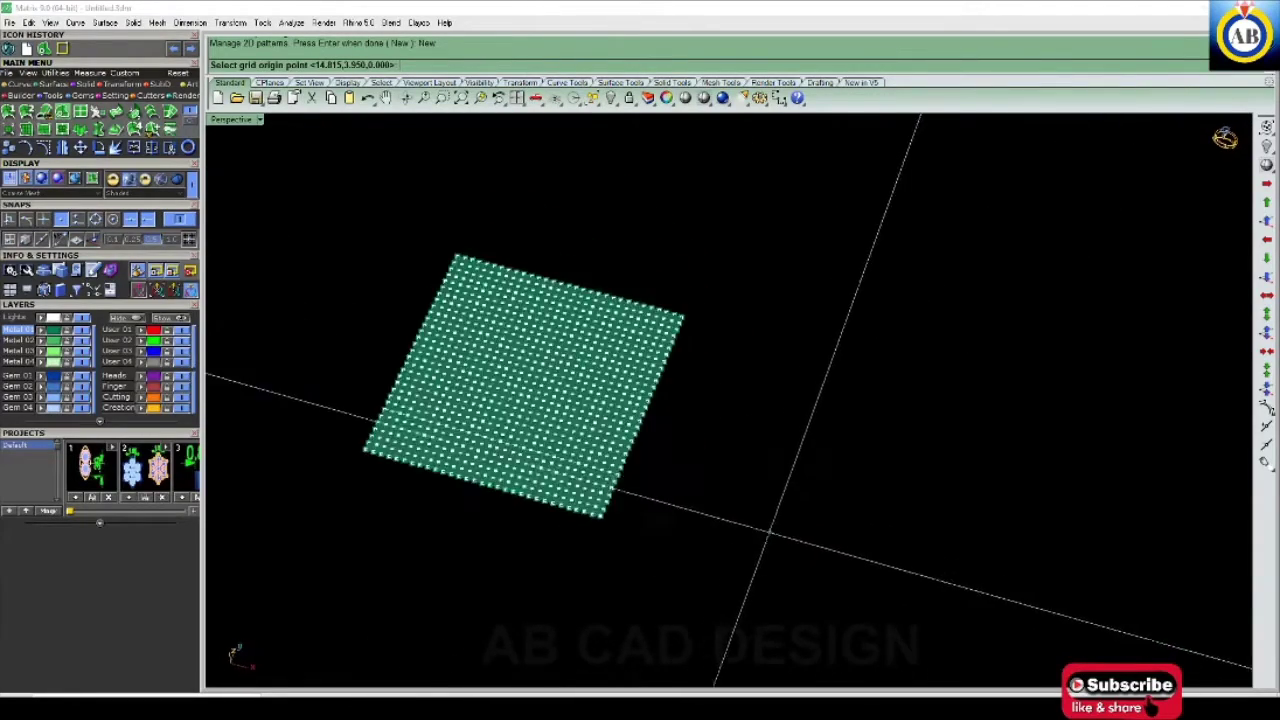
click(702, 438)
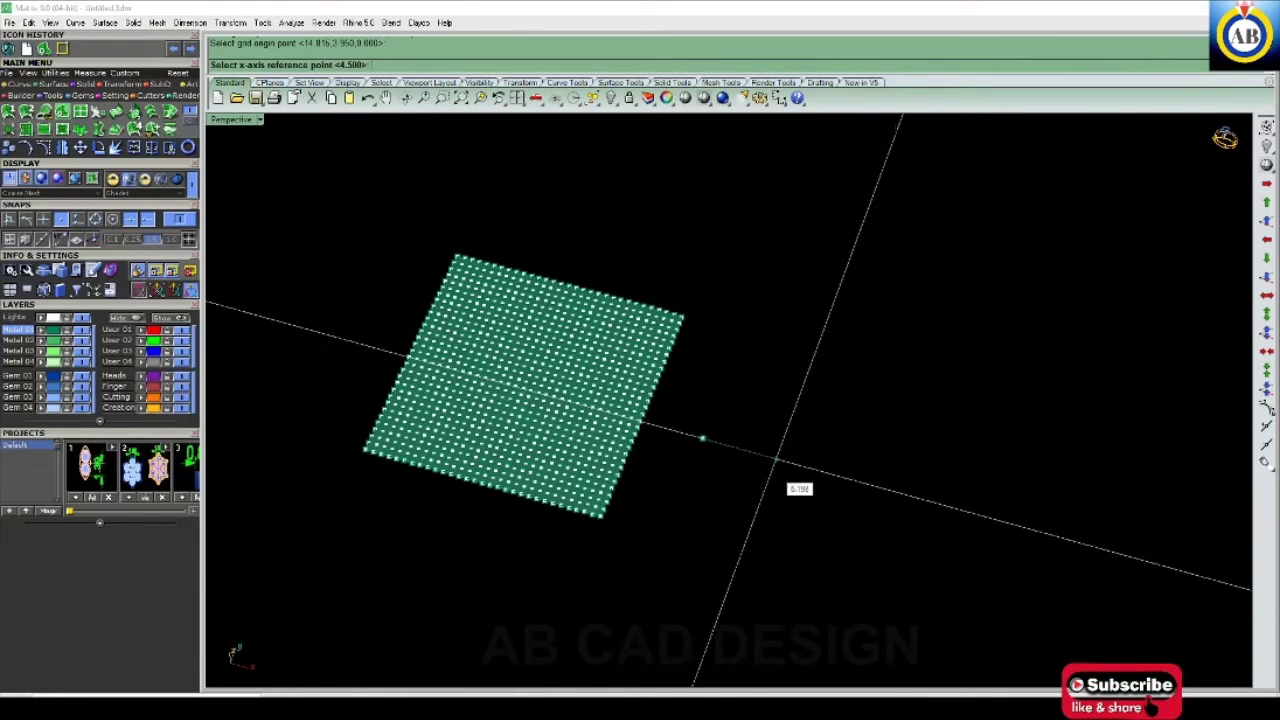
click(771, 456)
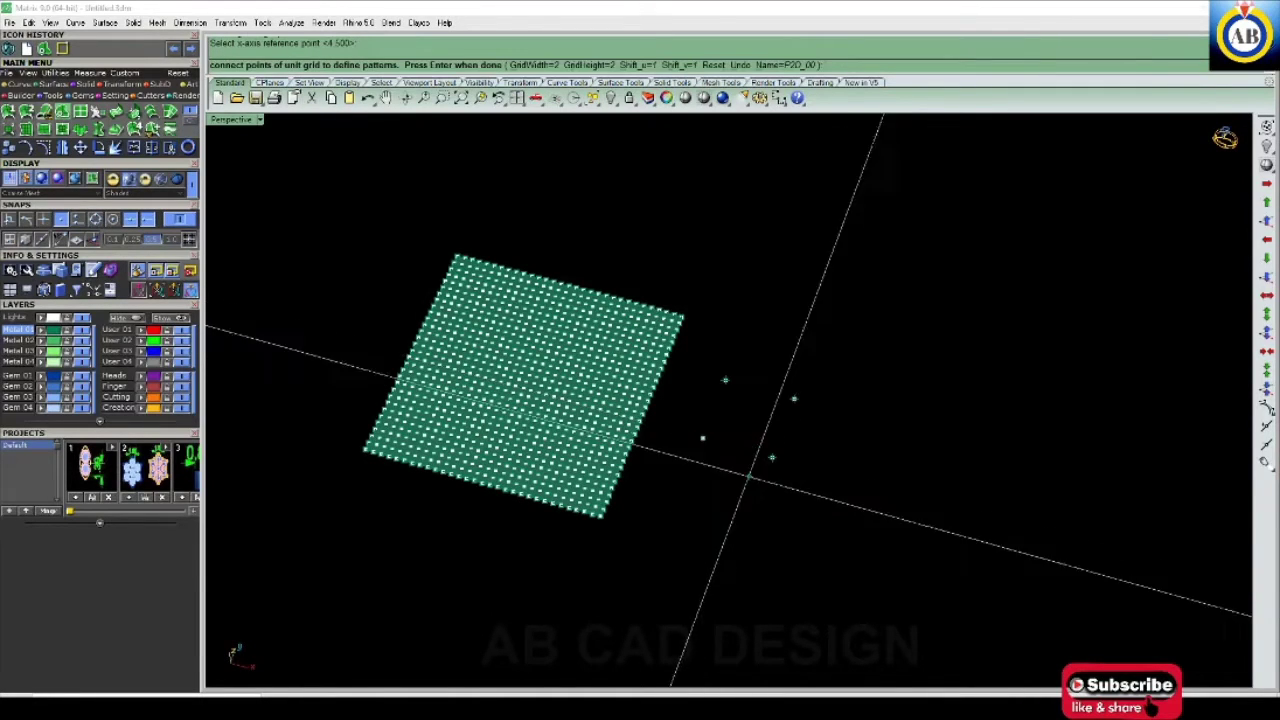
scroll(614, 497, down, 2)
scroll(632, 508, up, 3)
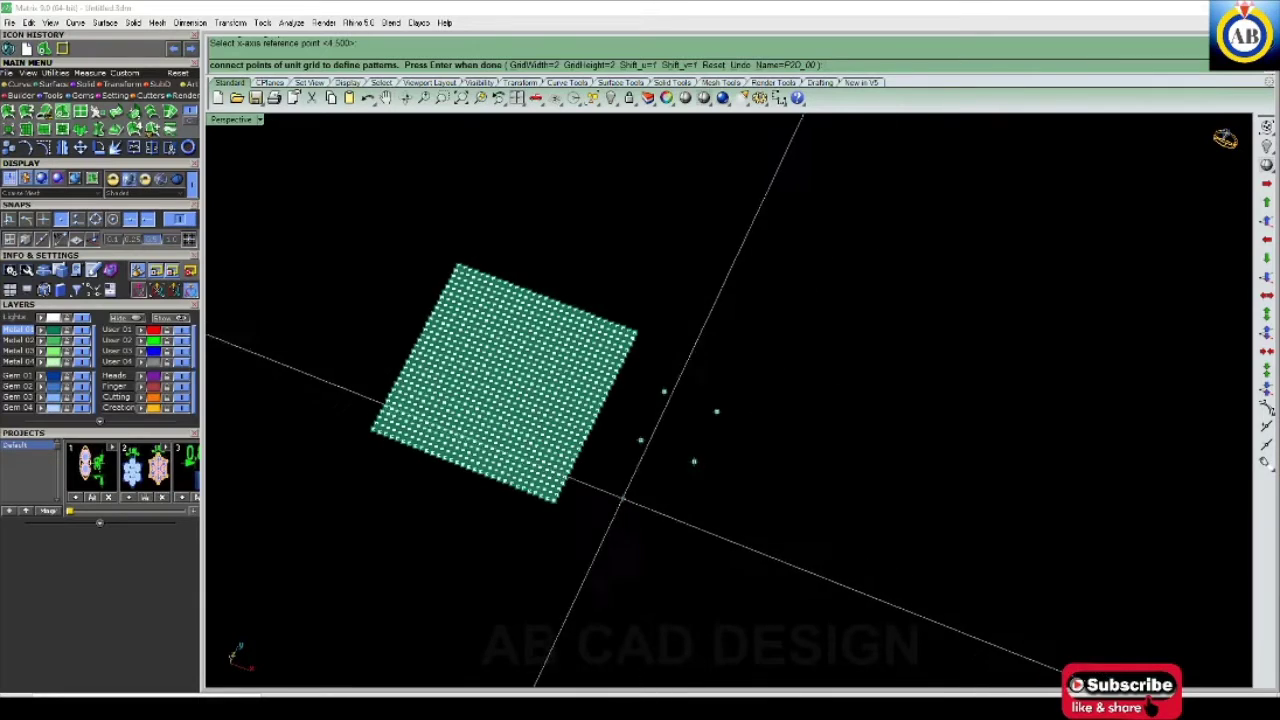
right_drag(700, 400, 720, 380)
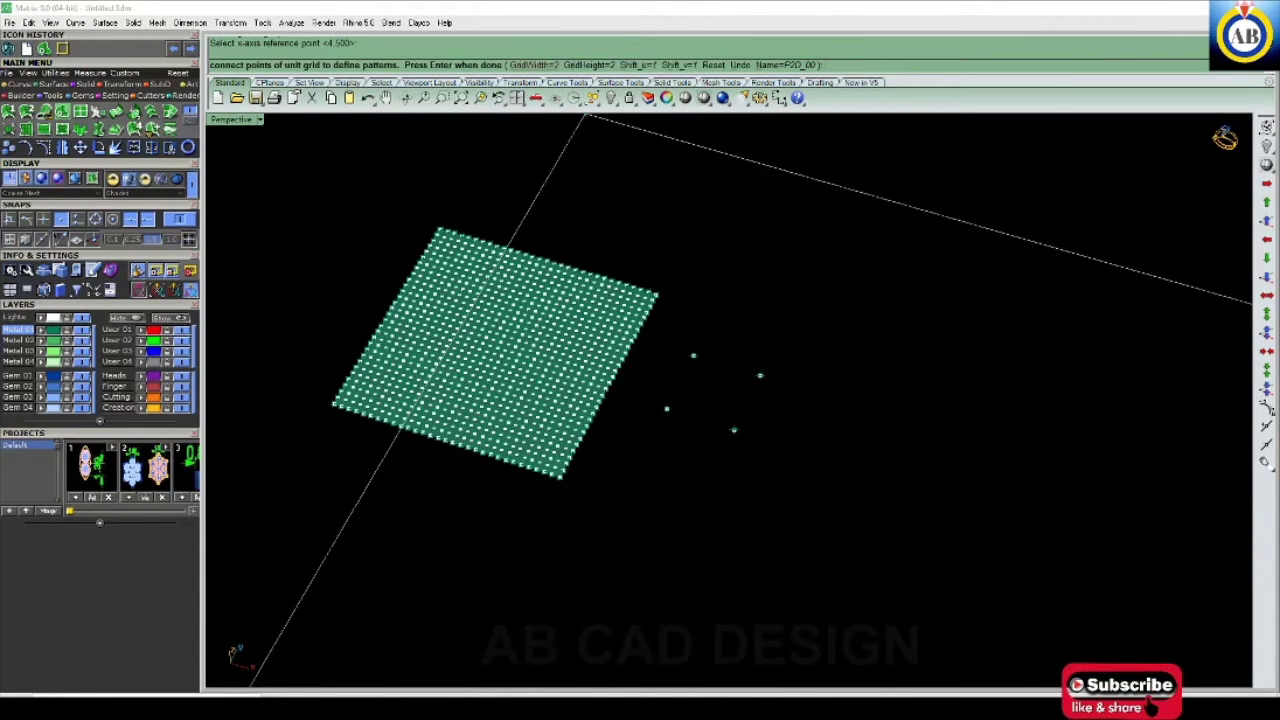
click(535, 64)
- Set the unit grid to 7 by 7 points with Shift_u and Shift_v both 6
key(Return)
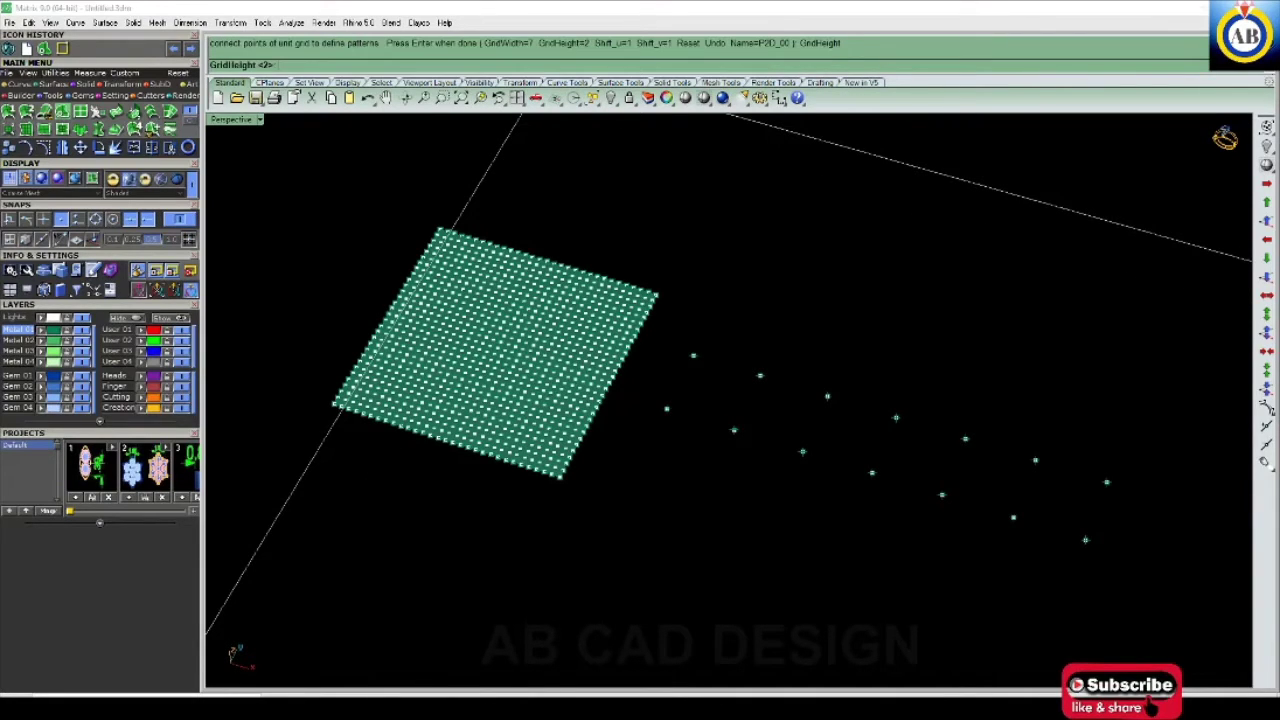
text(7)
key(Return)
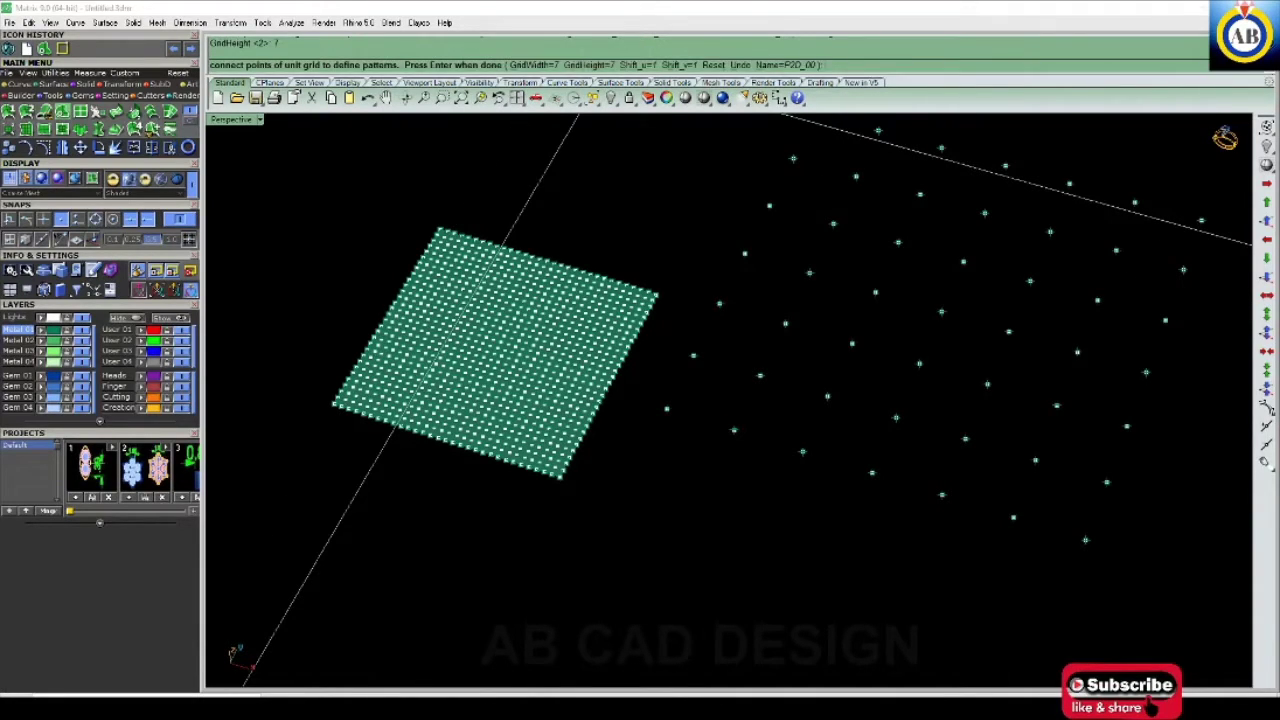
click(633, 64)
text(6)
key(Return)
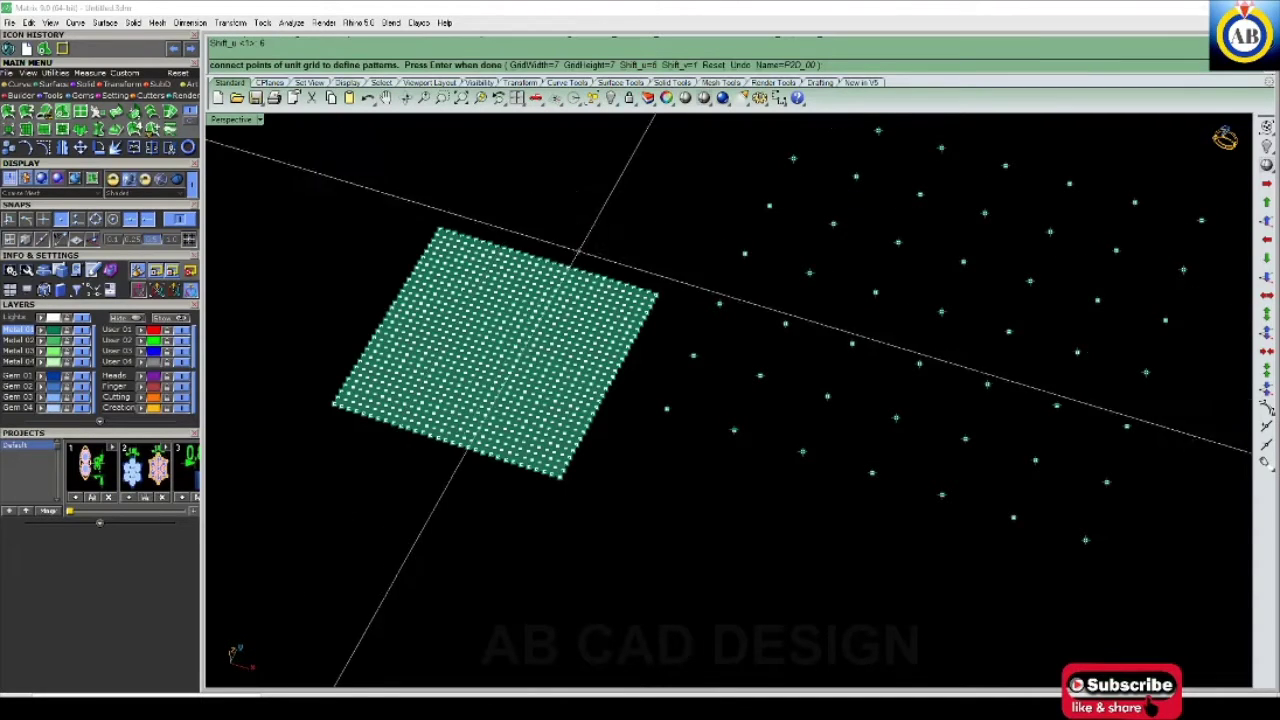
click(678, 64)
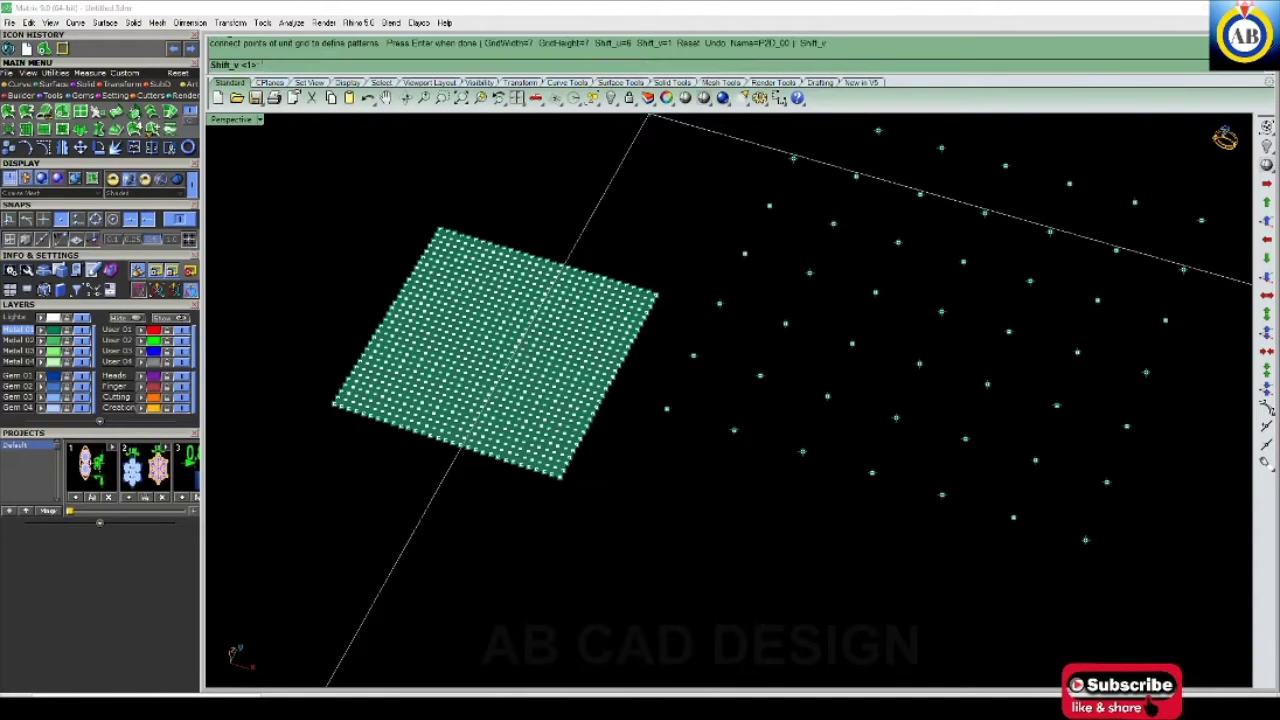
text(6)
key(Return)
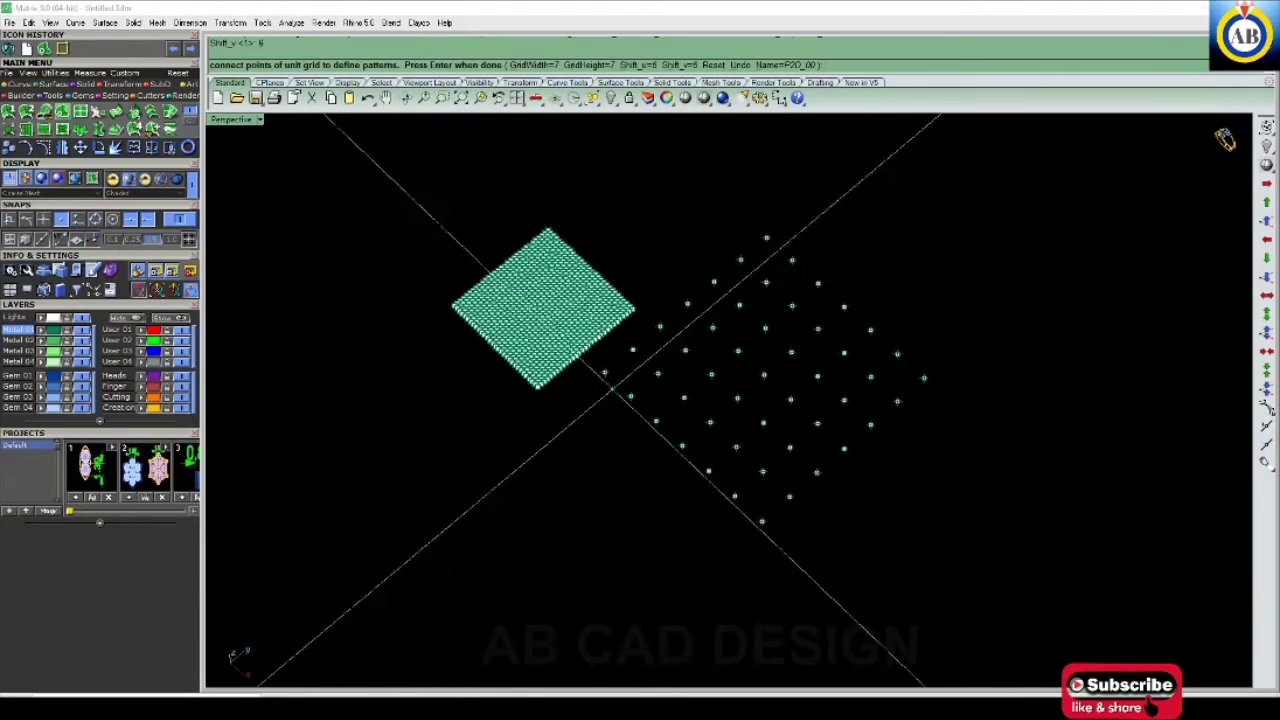
- Begin tracing the cross-shaped tile outline through unit grid points down the right side
mouse_move(863, 457)
right_down()
mouse_move(780, 451)
mouse_move(805, 325)
right_up()
scroll(805, 325, up, 3)
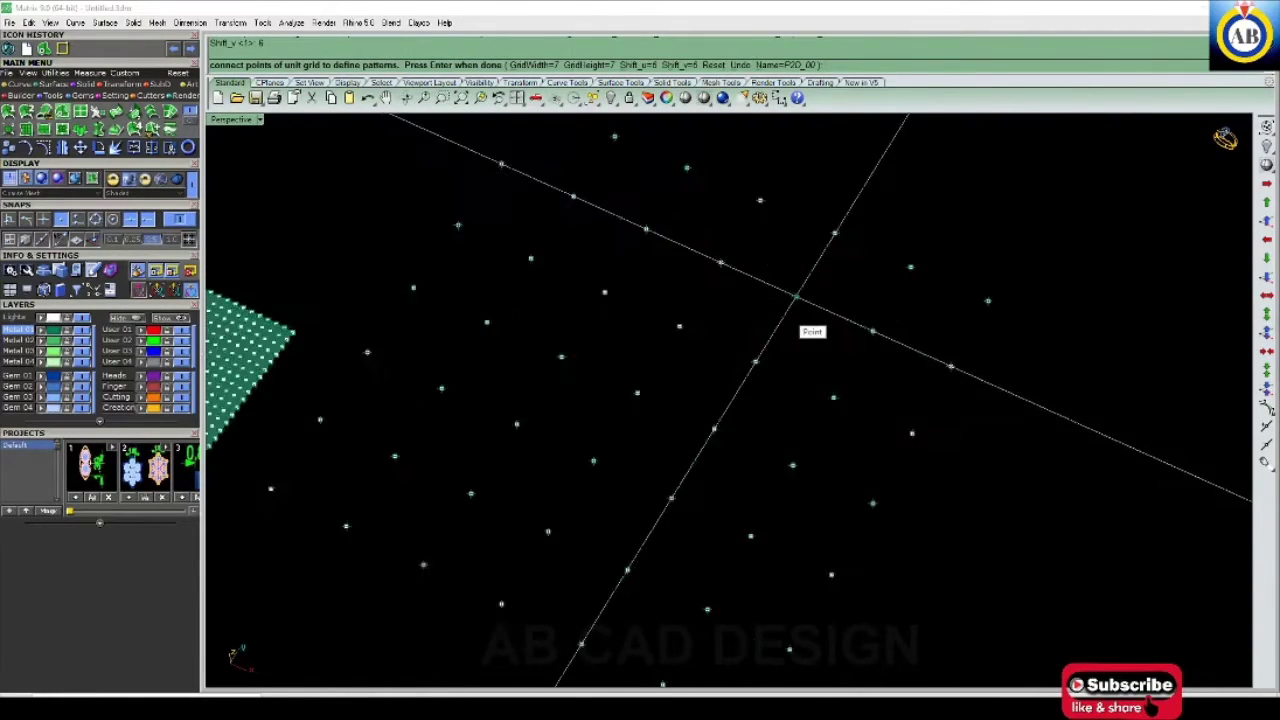
scroll(800, 322, down, 2)
scroll(743, 283, down, 1)
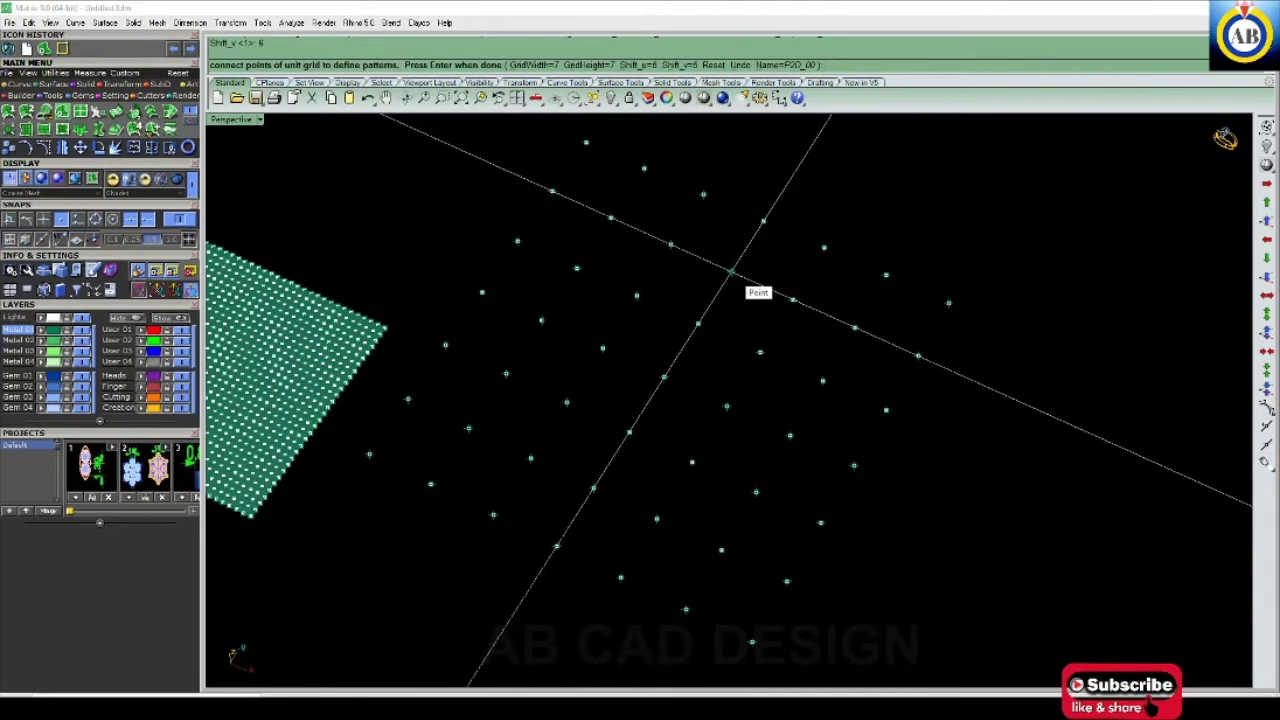
click(731, 271)
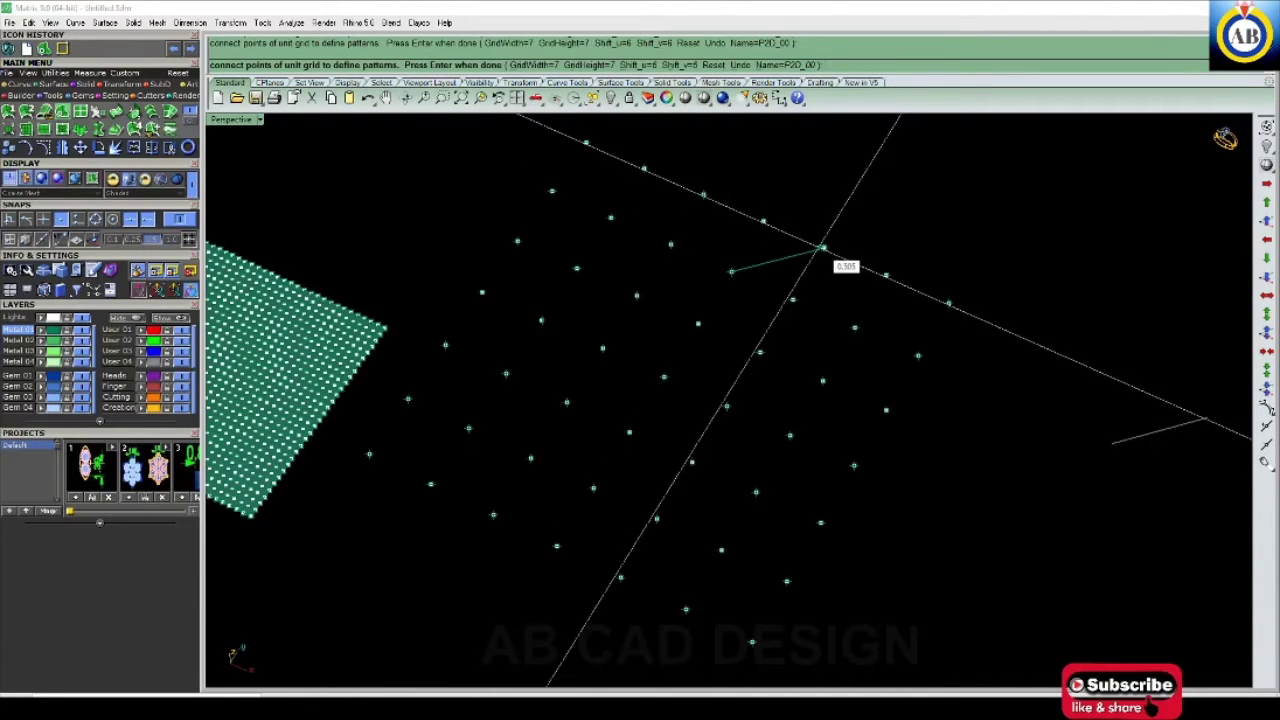
scroll(820, 248, down, 2)
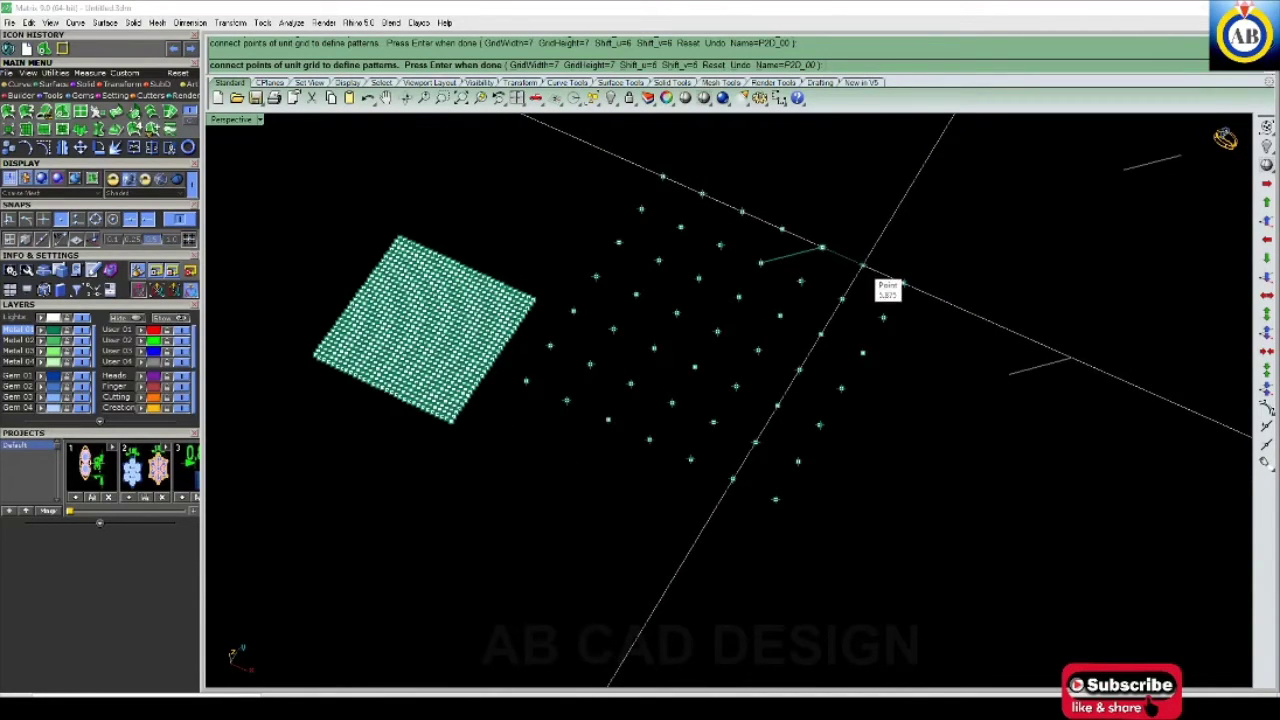
click(862, 265)
click(883, 318)
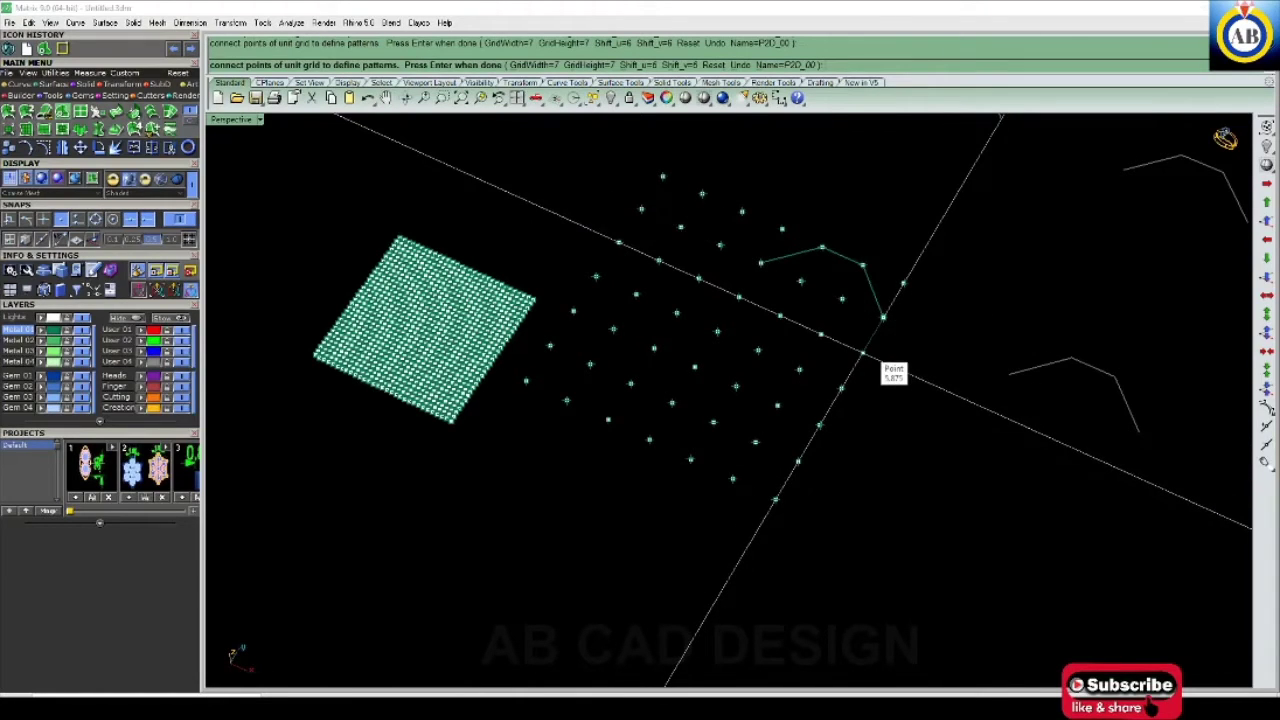
click(862, 353)
click(800, 370)
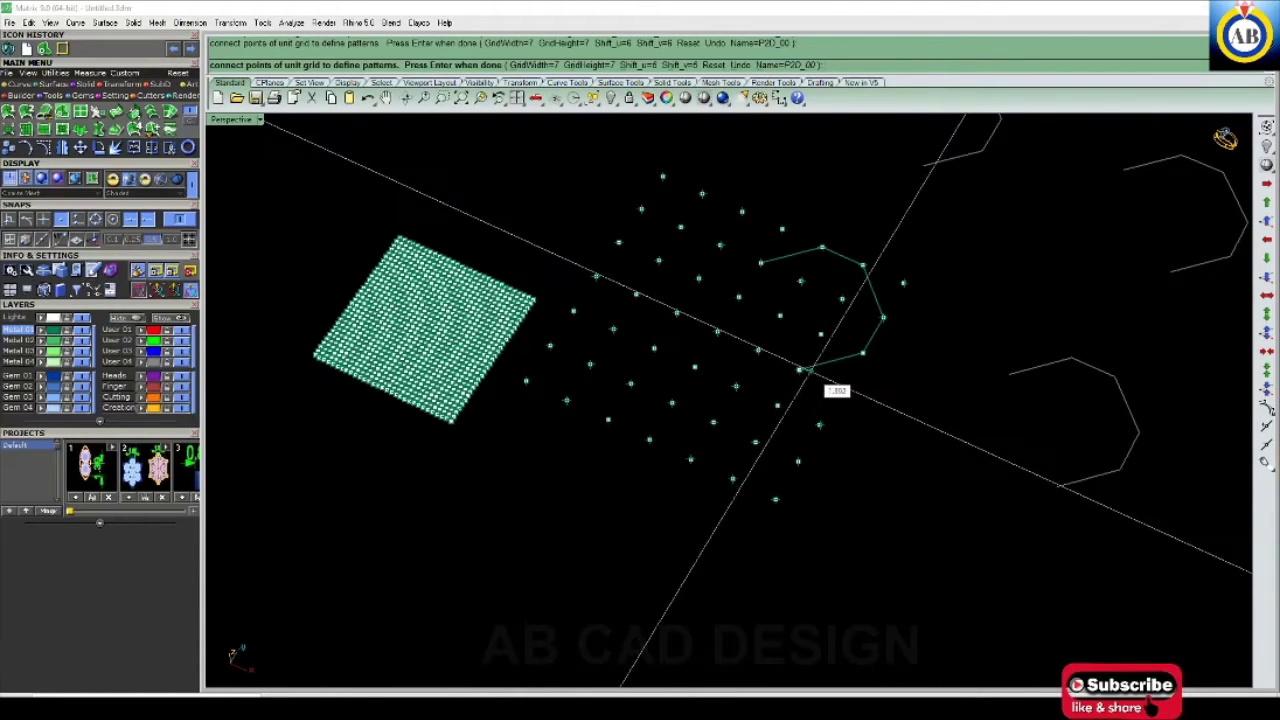
click(819, 425)
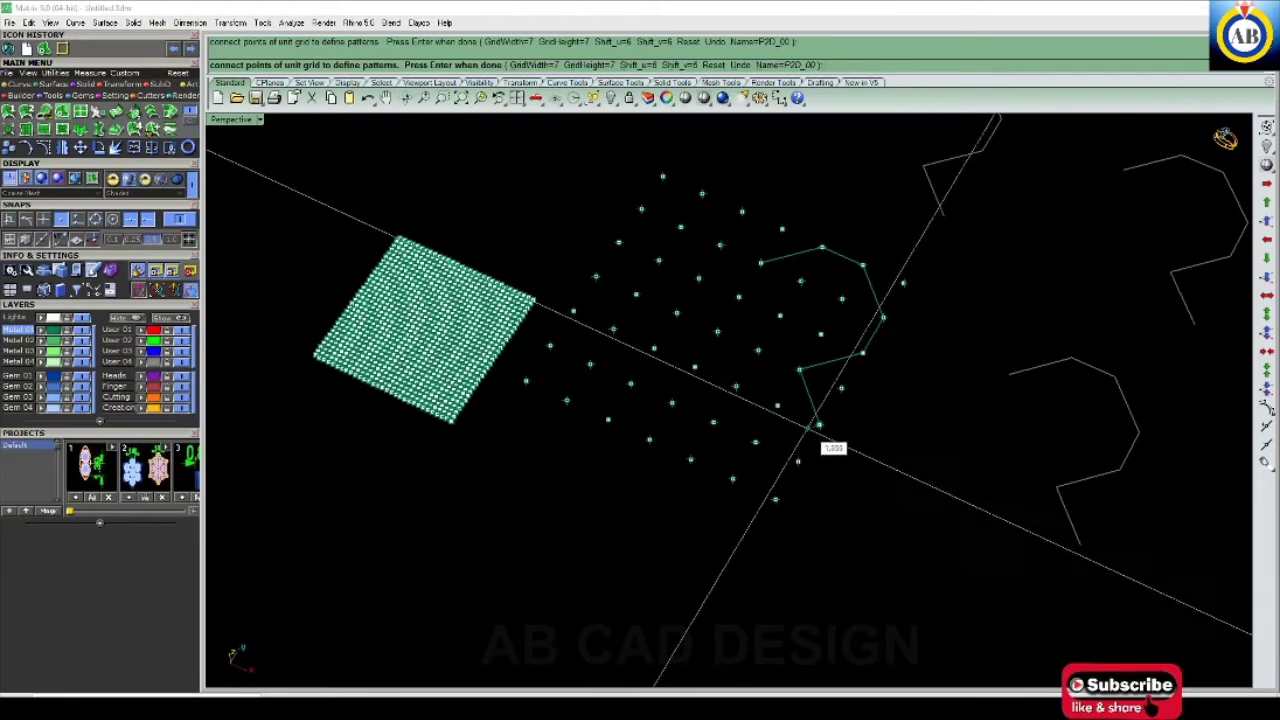
scroll(800, 440, down, 2)
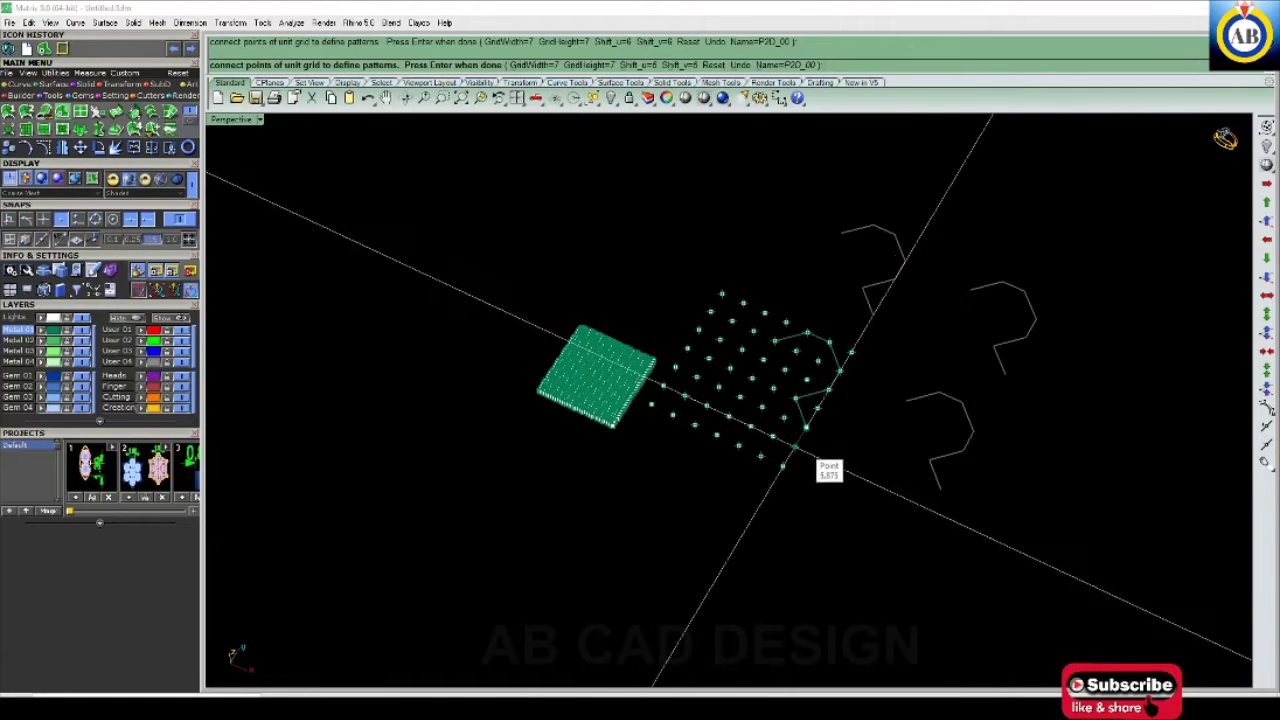
scroll(808, 468, up, 3)
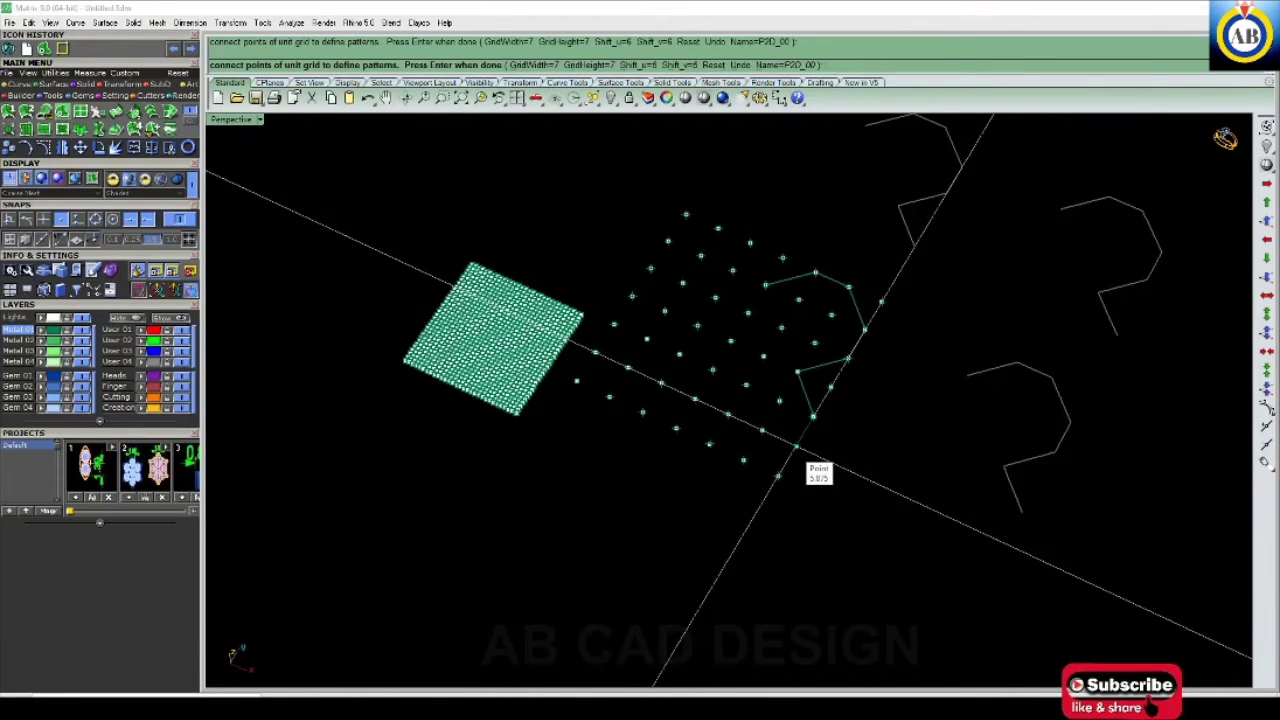
click(807, 438)
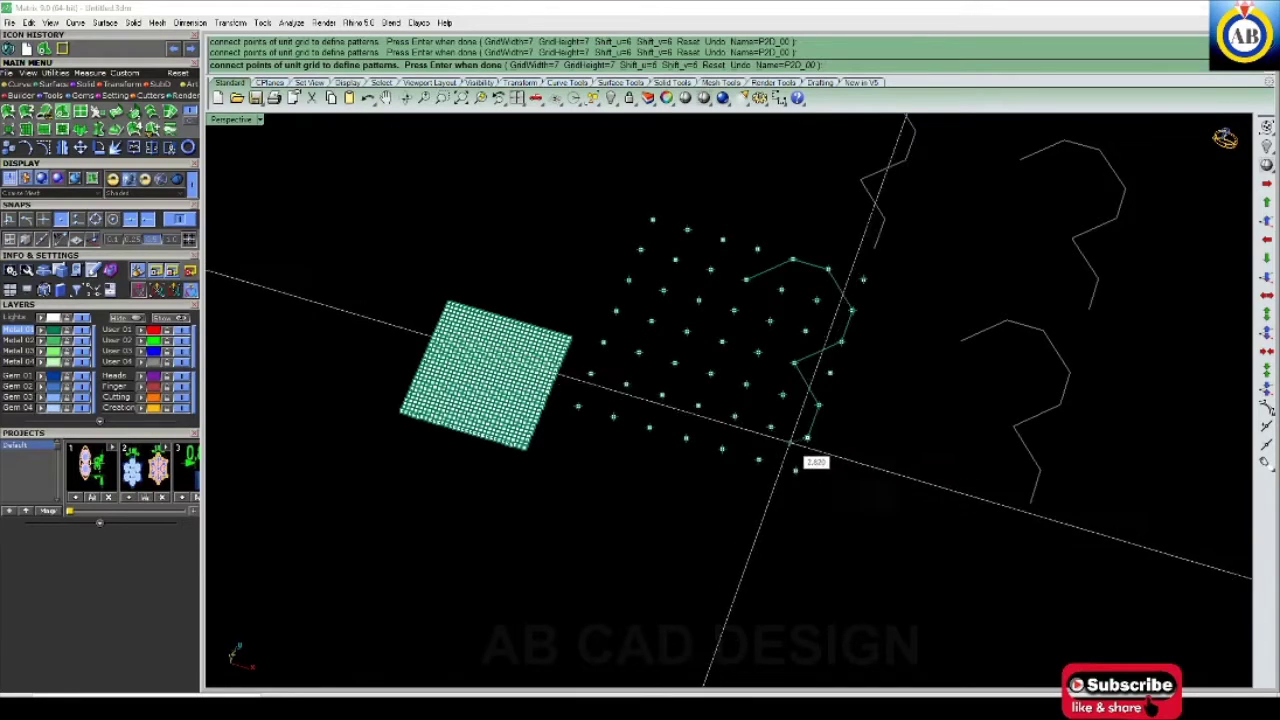
- Continue the outline through the lower and left grid points and close it at the top
key(Left)
key(Left)
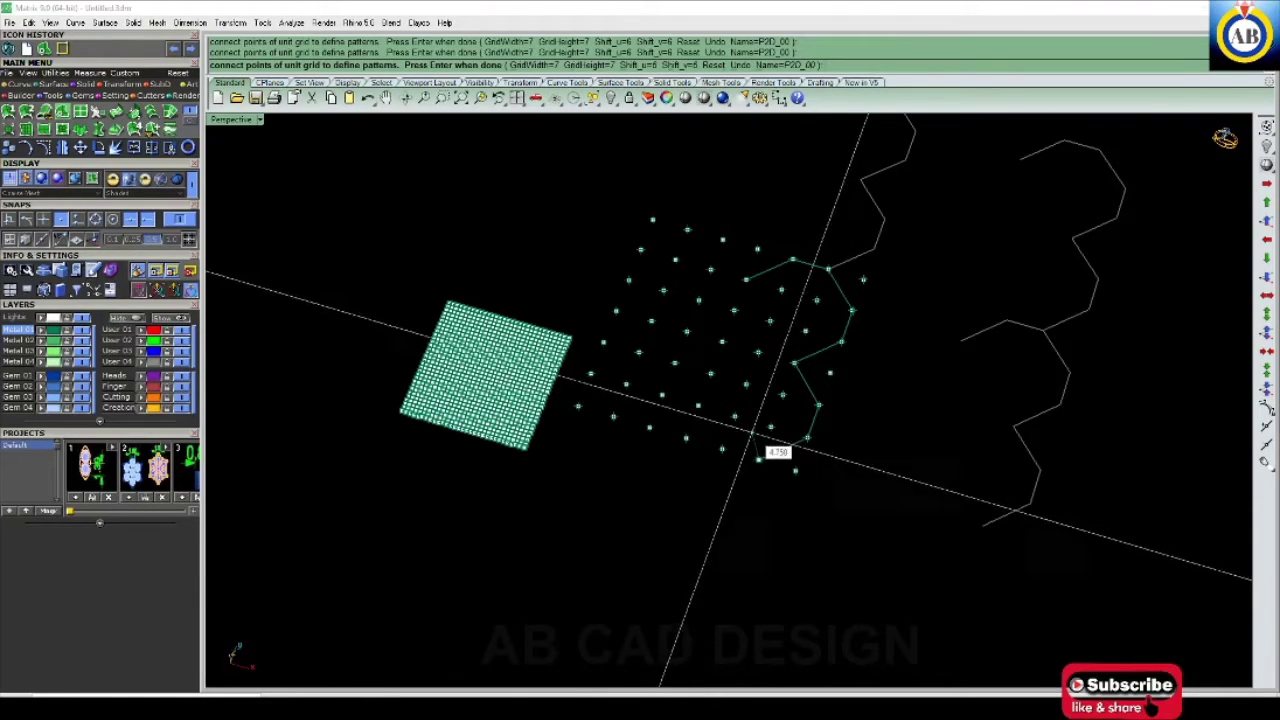
key(Left)
key(Left)
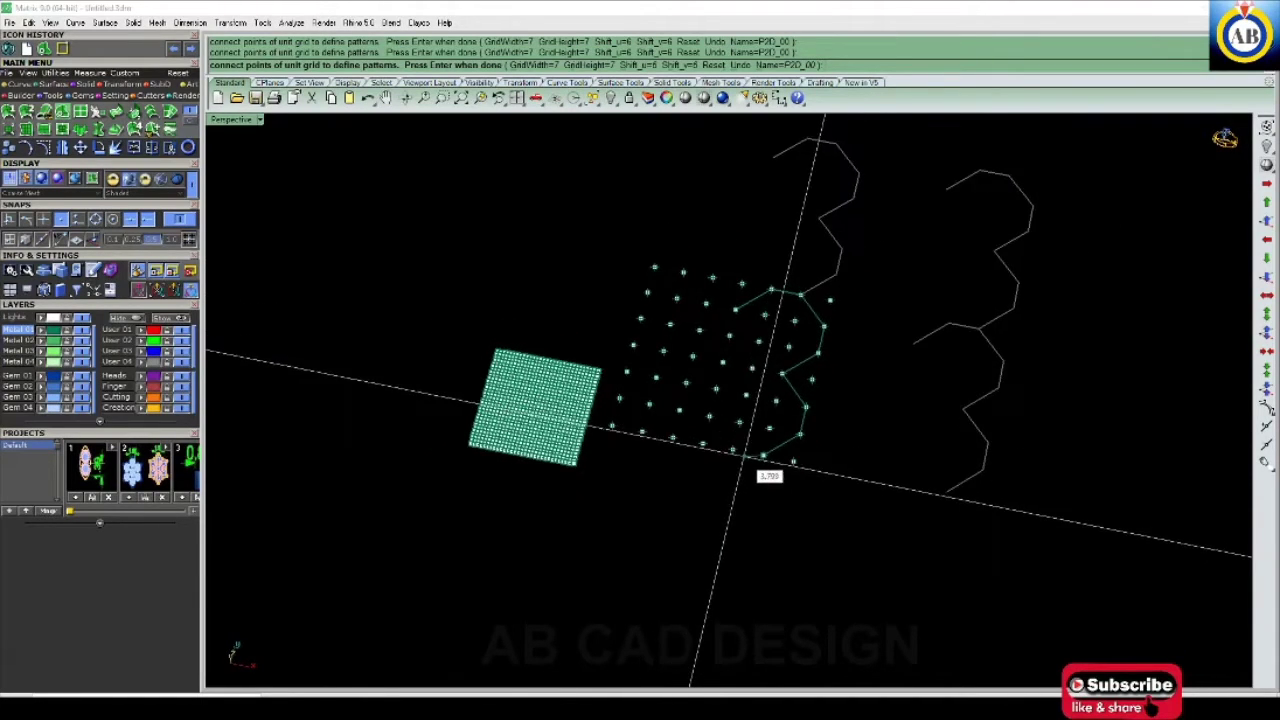
scroll(758, 466, up, 2)
click(722, 442)
click(678, 379)
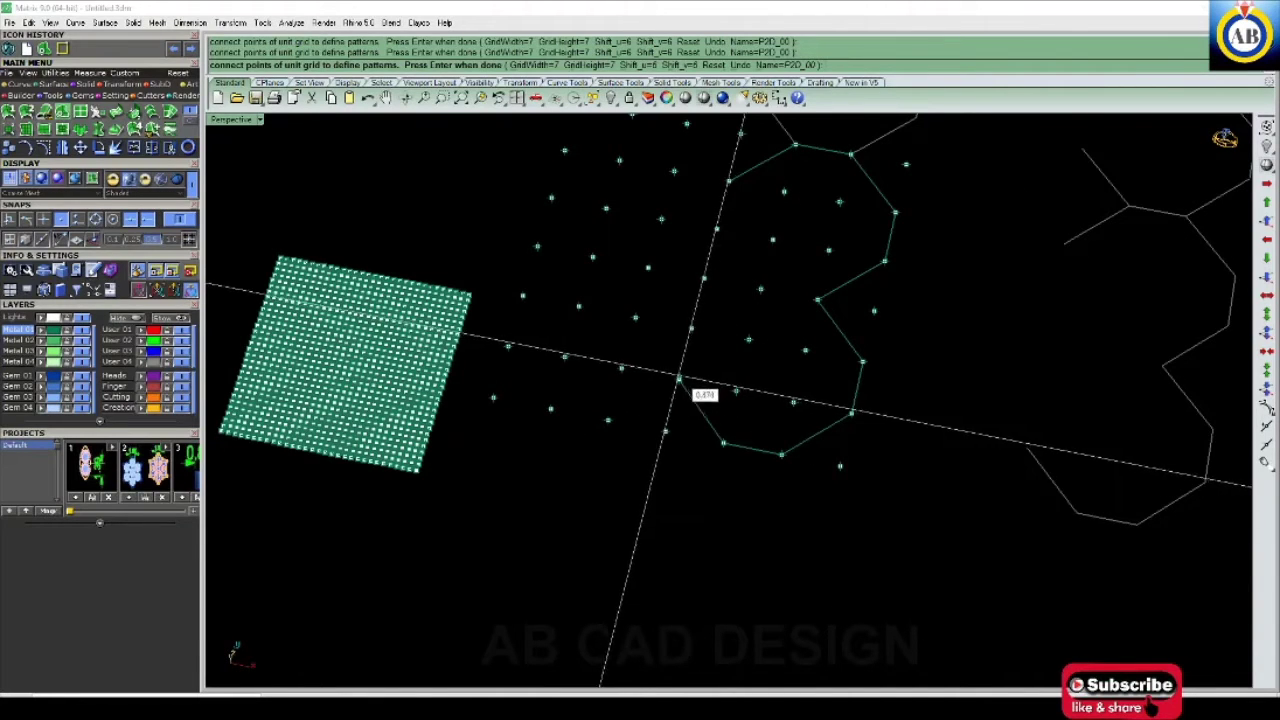
key(Left)
key(Left)
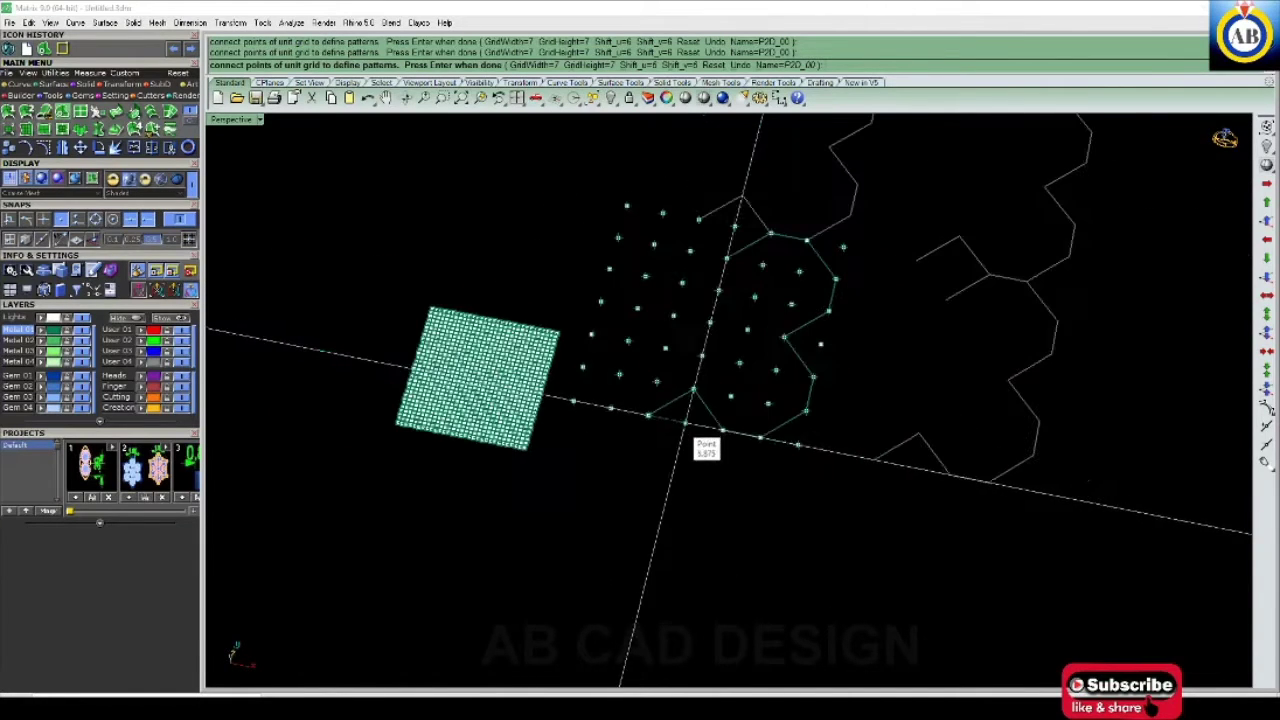
key(Left)
click(582, 367)
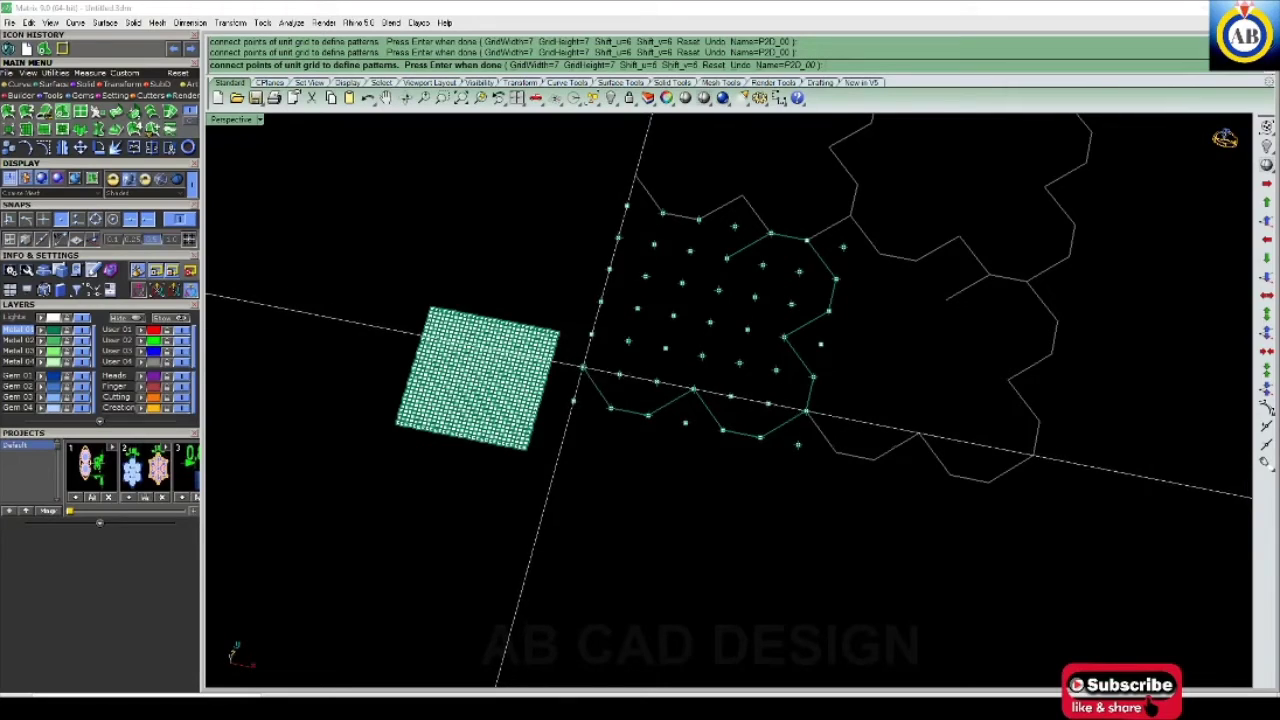
click(590, 334)
click(637, 308)
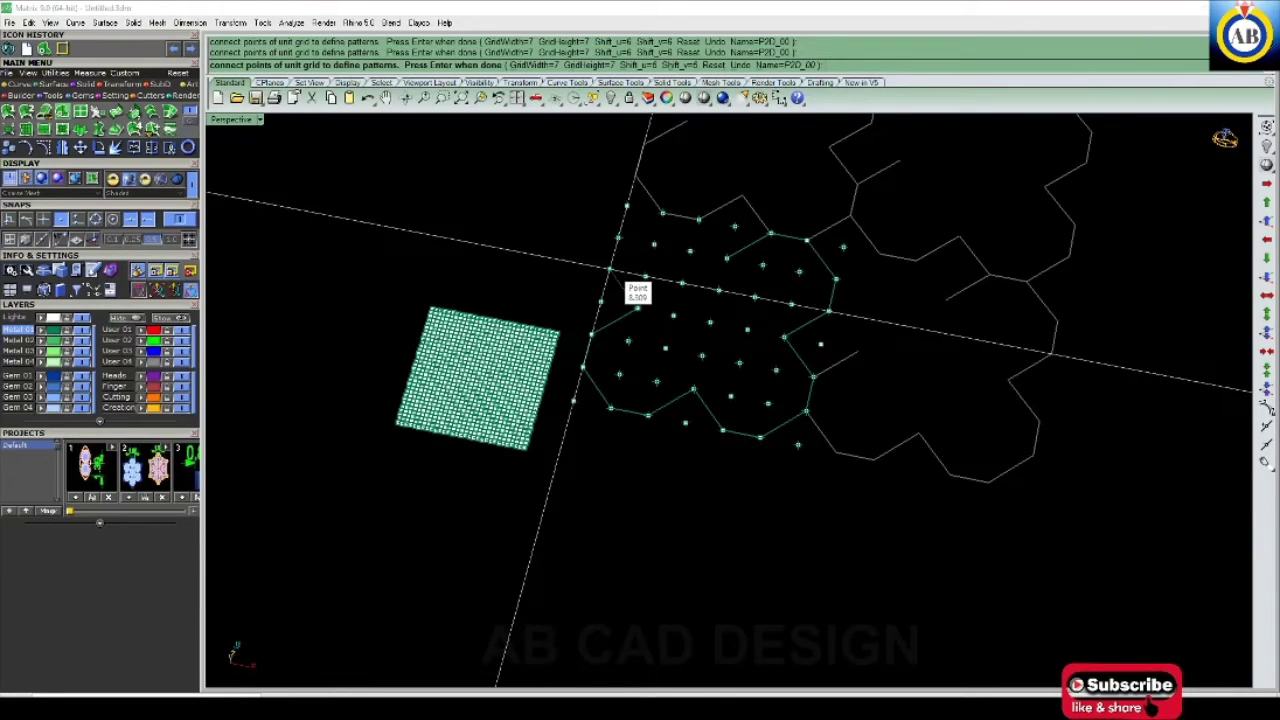
click(610, 268)
click(618, 238)
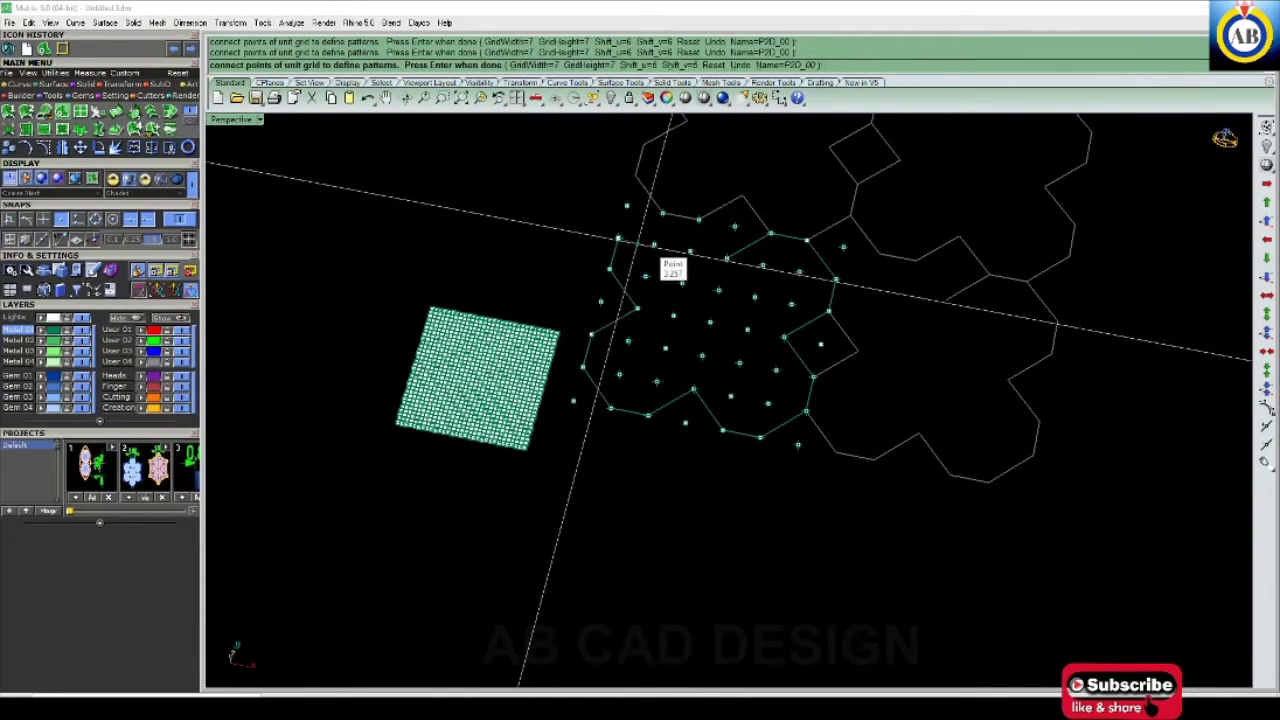
click(653, 205)
- Orbit to inspect the finished outline's tiled preview, then choose the Name option
mouse_move(680, 228)
right_down()
mouse_move(710, 355)
mouse_move(744, 339)
mouse_move(716, 281)
right_up()
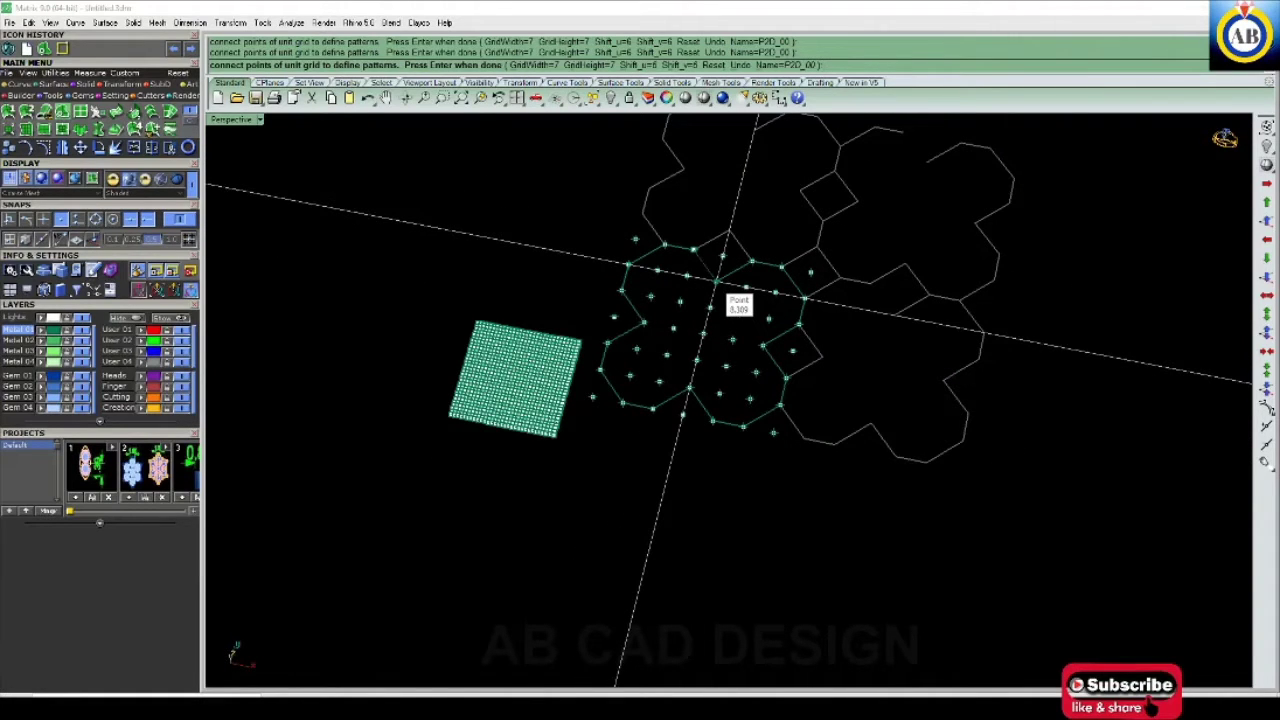
scroll(795, 348, down, 3)
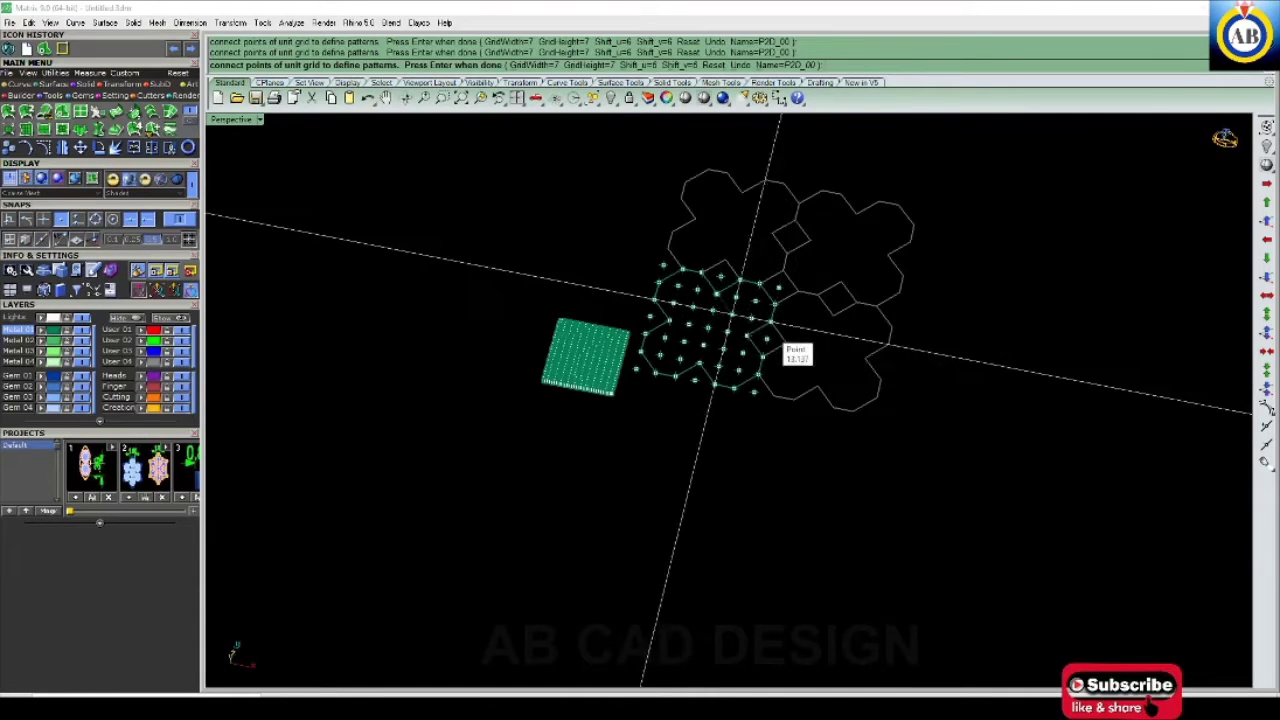
scroll(790, 360, down, 2)
scroll(765, 372, up, 4)
right_drag(745, 368, 872, 372)
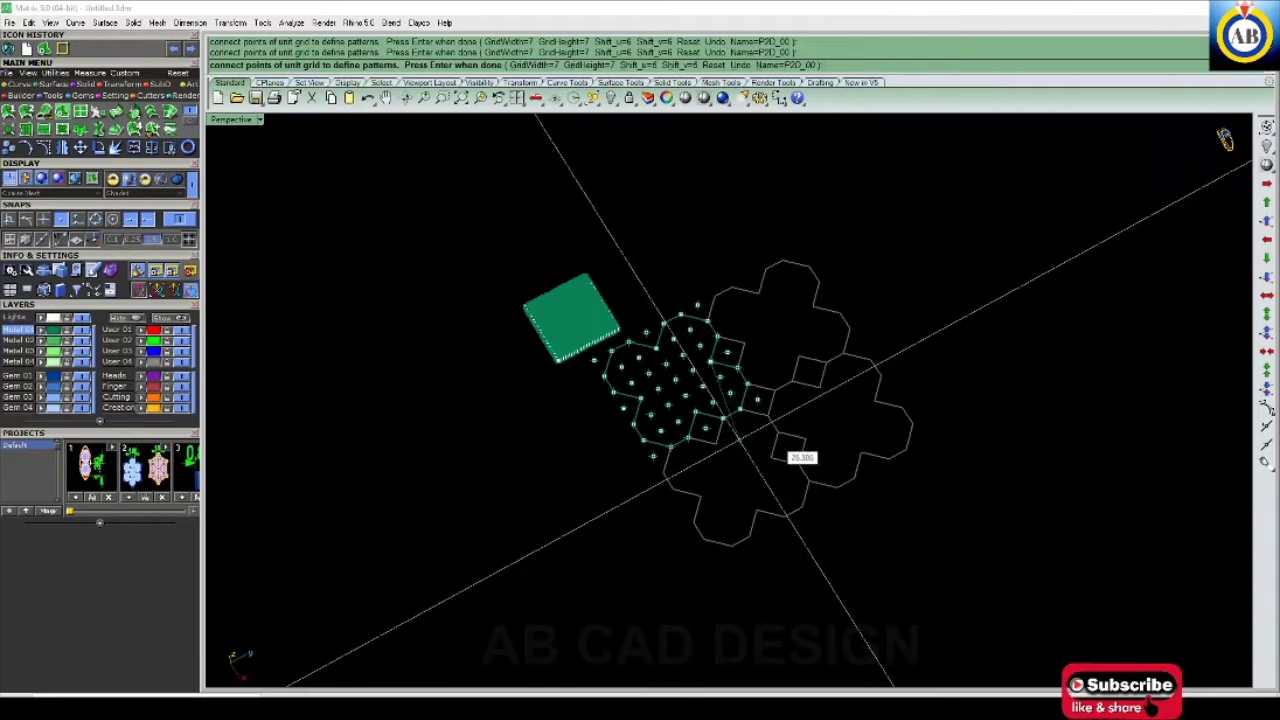
right_drag(872, 372, 815, 445)
scroll(812, 398, up, 3)
scroll(830, 392, down, 3)
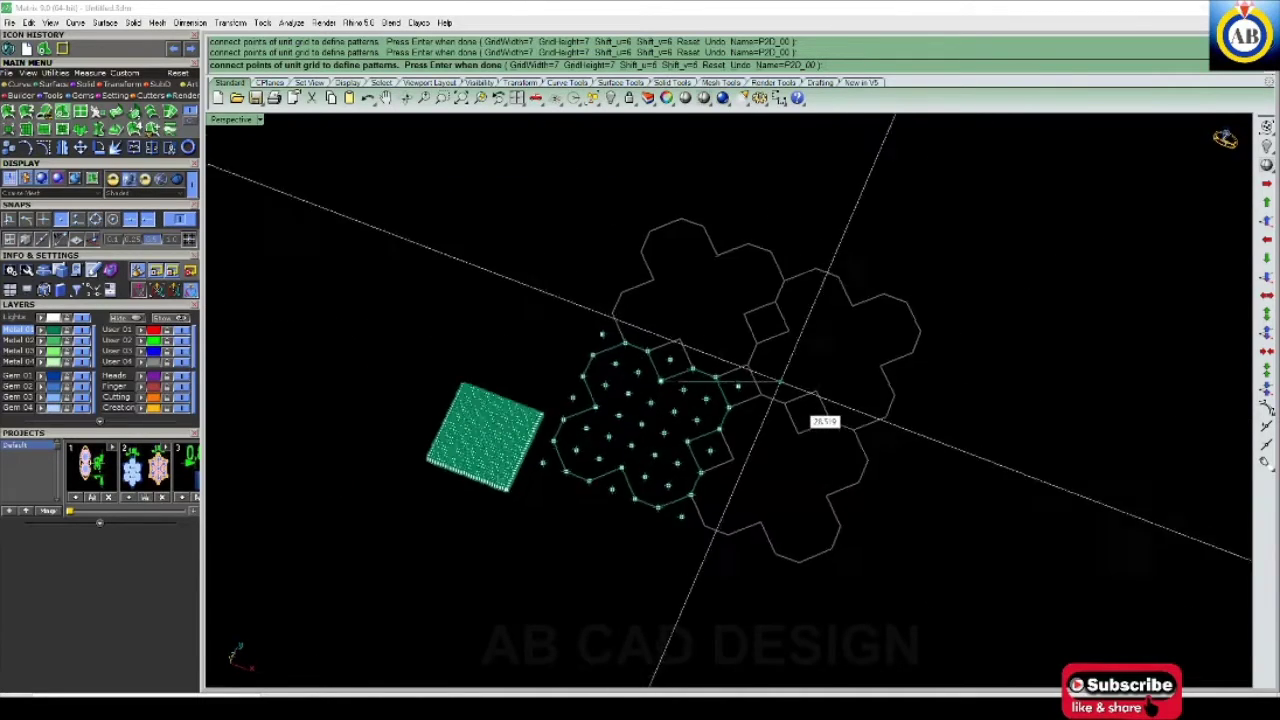
mouse_move(842, 392)
right_down()
mouse_move(786, 406)
mouse_move(777, 426)
mouse_move(760, 410)
right_up()
scroll(784, 410, up, 2)
scroll(777, 426, up, 3)
scroll(745, 398, down, 2)
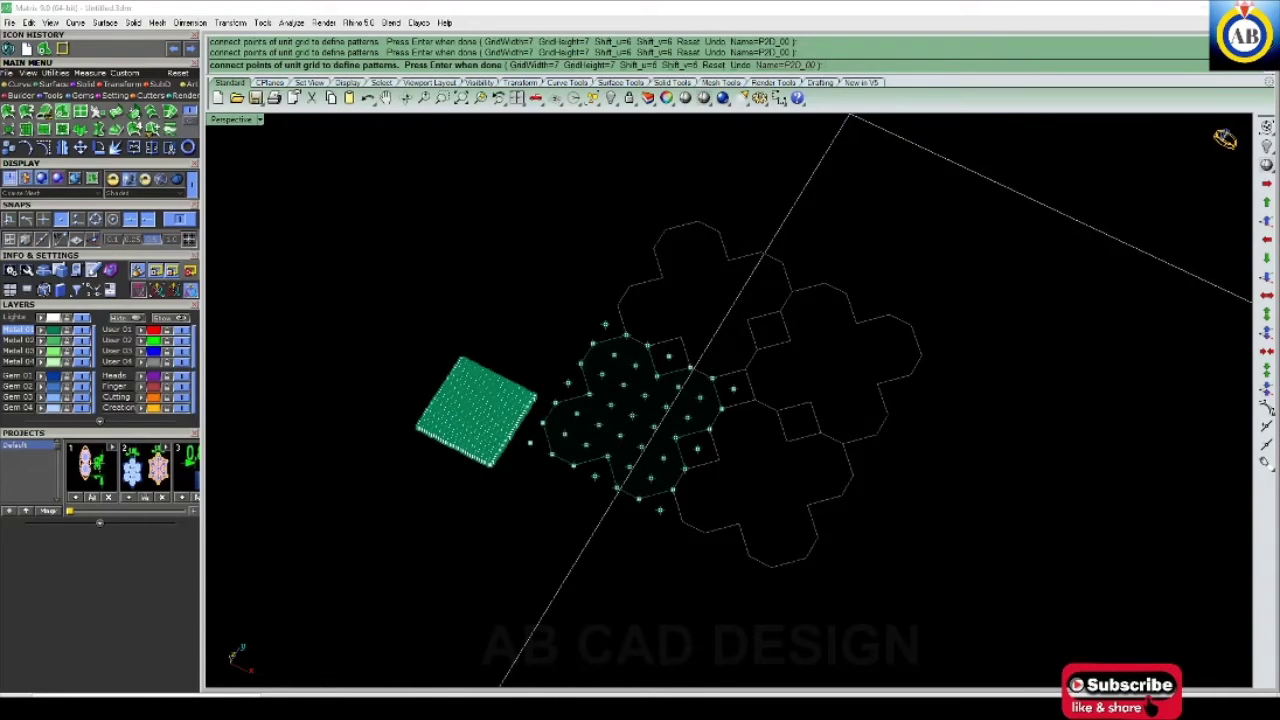
click(778, 65)
text(abcad)
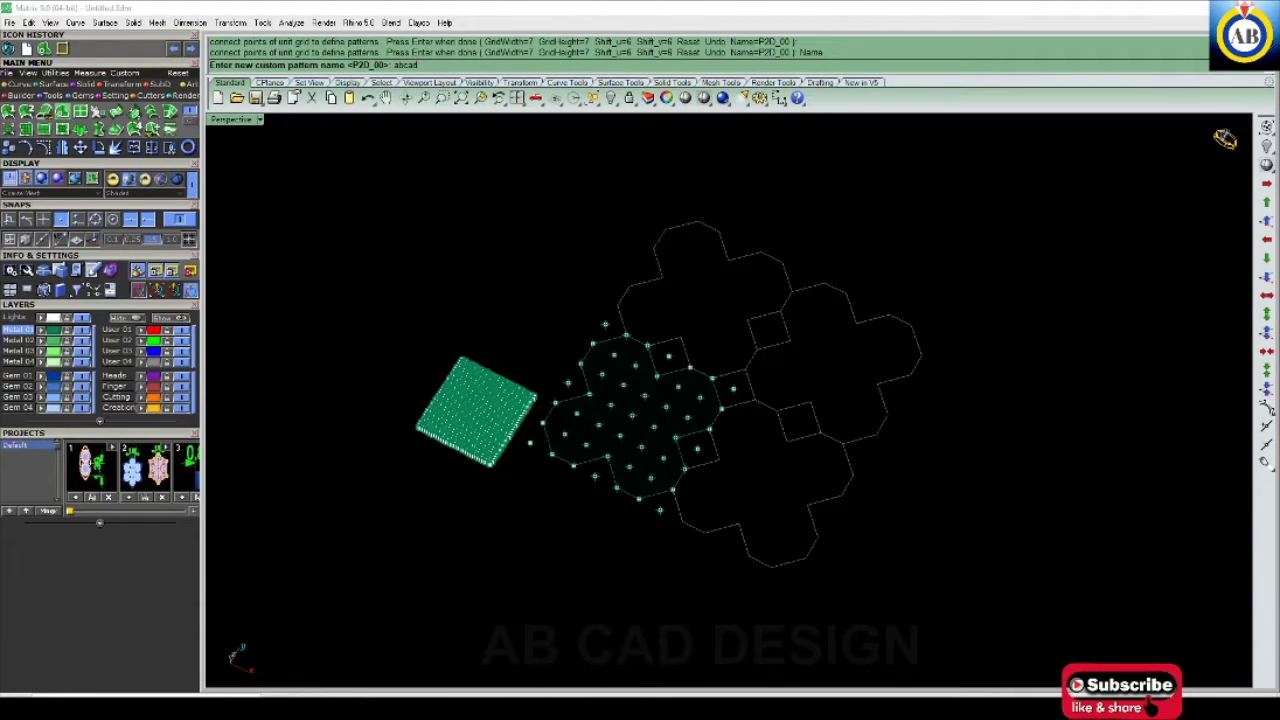
- Save the custom pattern as 'abcad' and exit Manage 2D Patterns
key(Return)
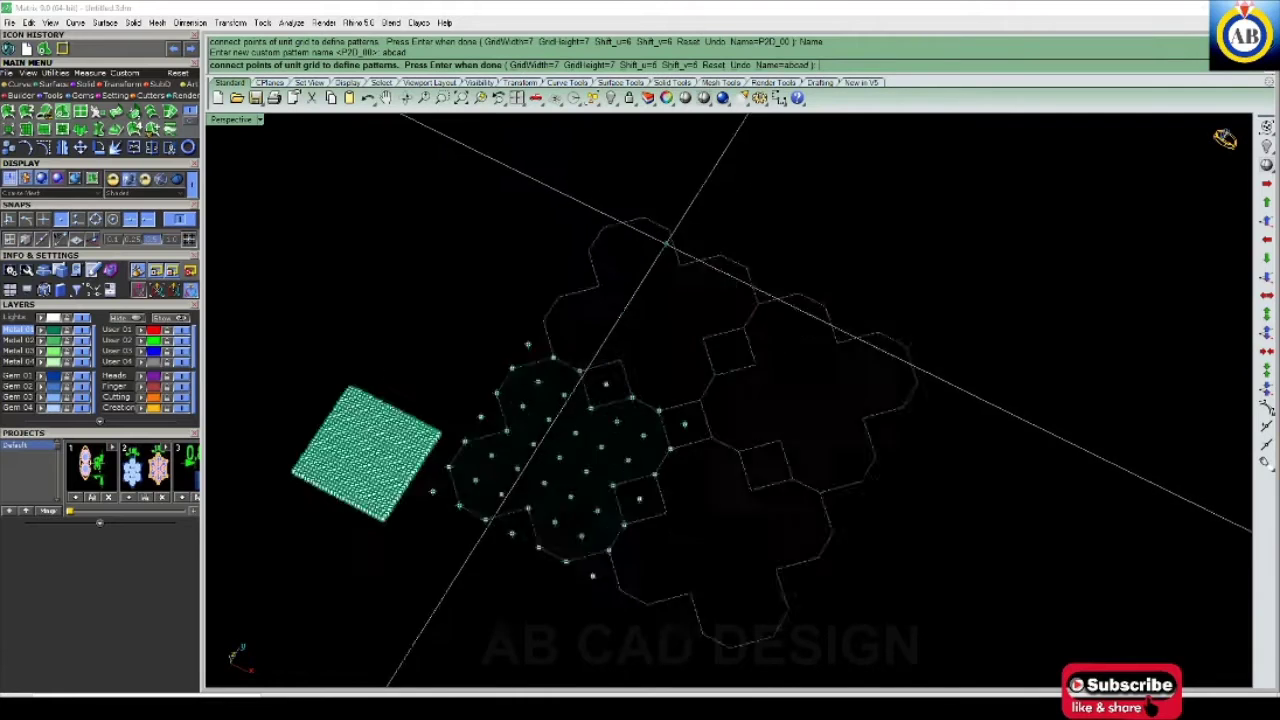
key(Return)
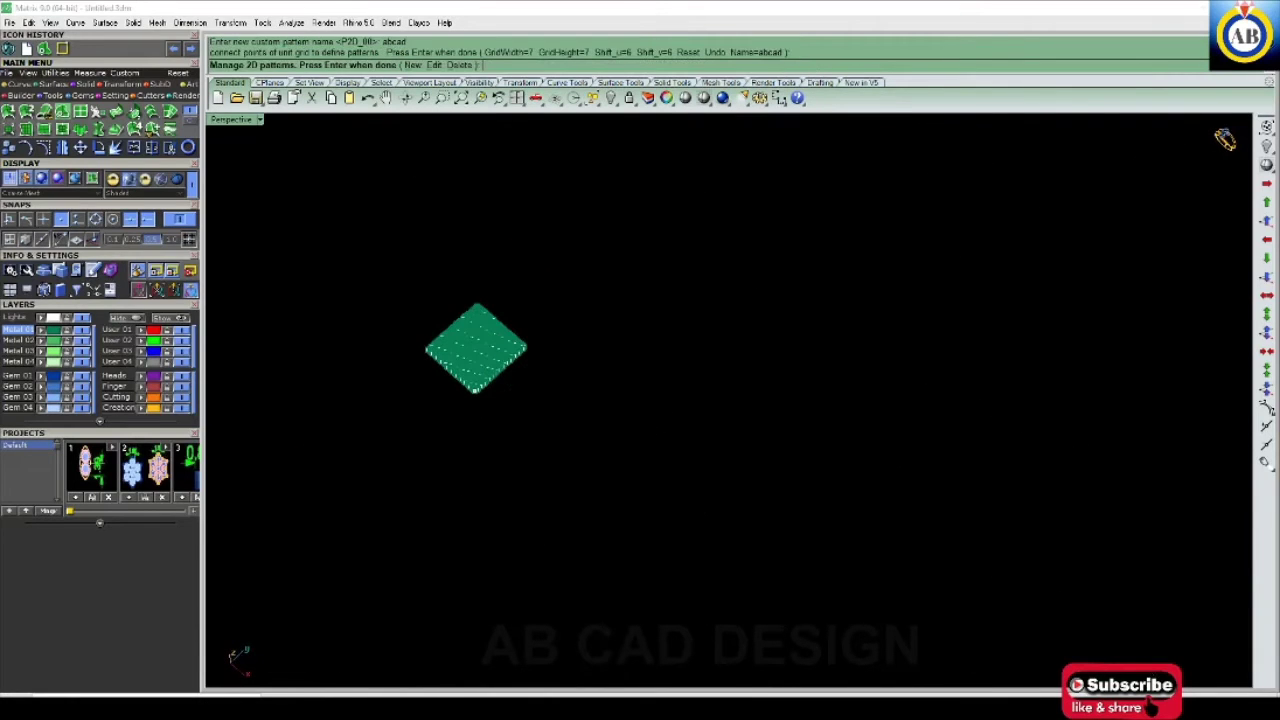
key(Return)
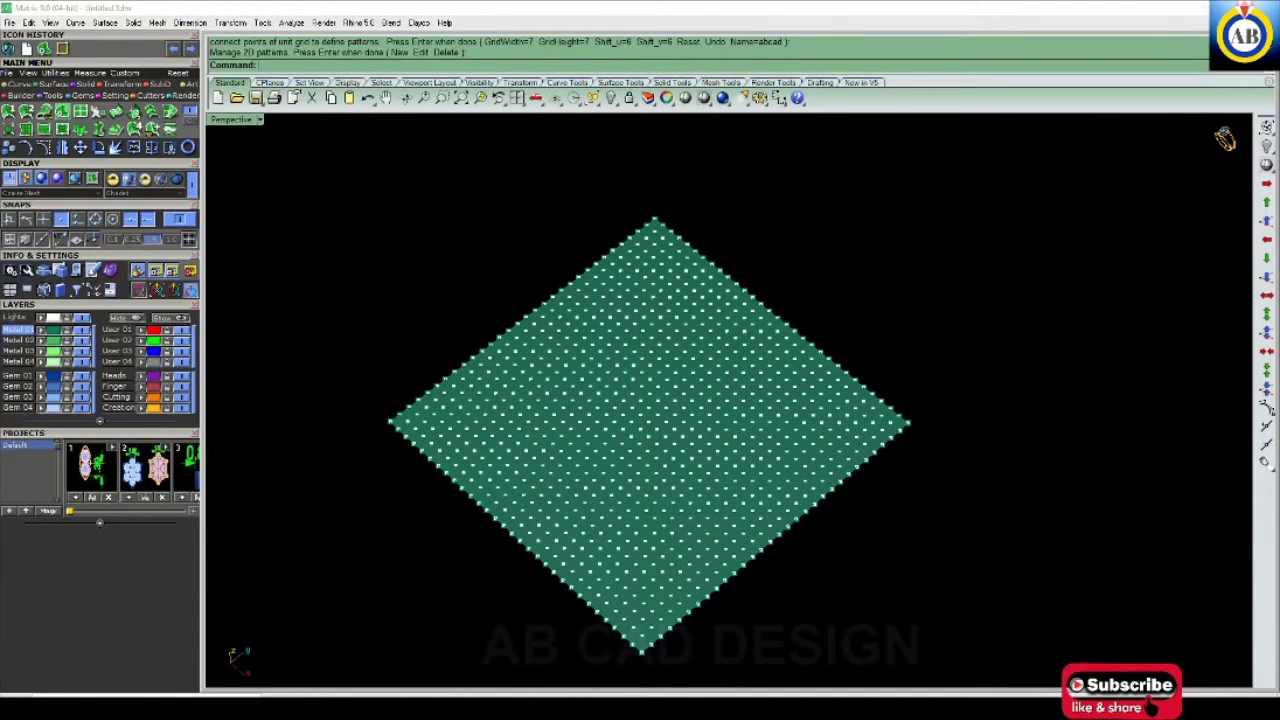
- Launch the point-grid paneling command and confirm the 30×30 point grid
text(PG)
key(Return)
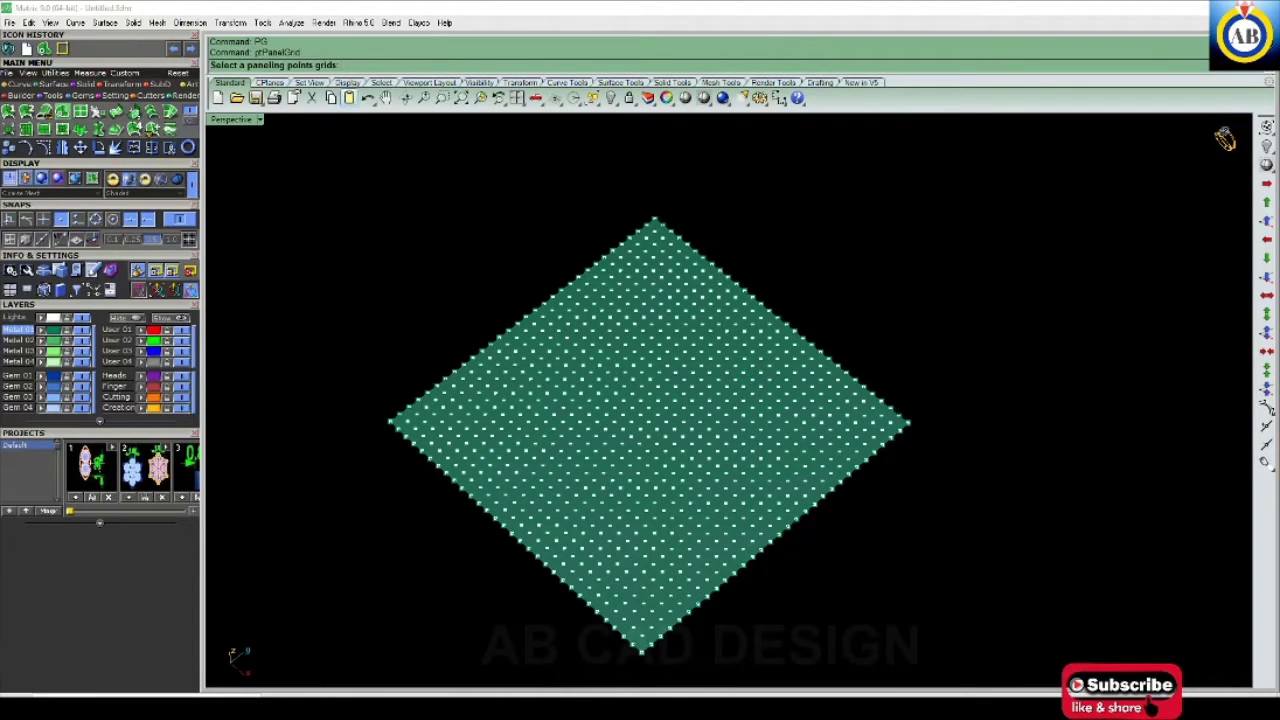
drag(300, 52, 272, 52)
key(ctrl+c)
drag(300, 52, 272, 52)
key(ctrl+c)
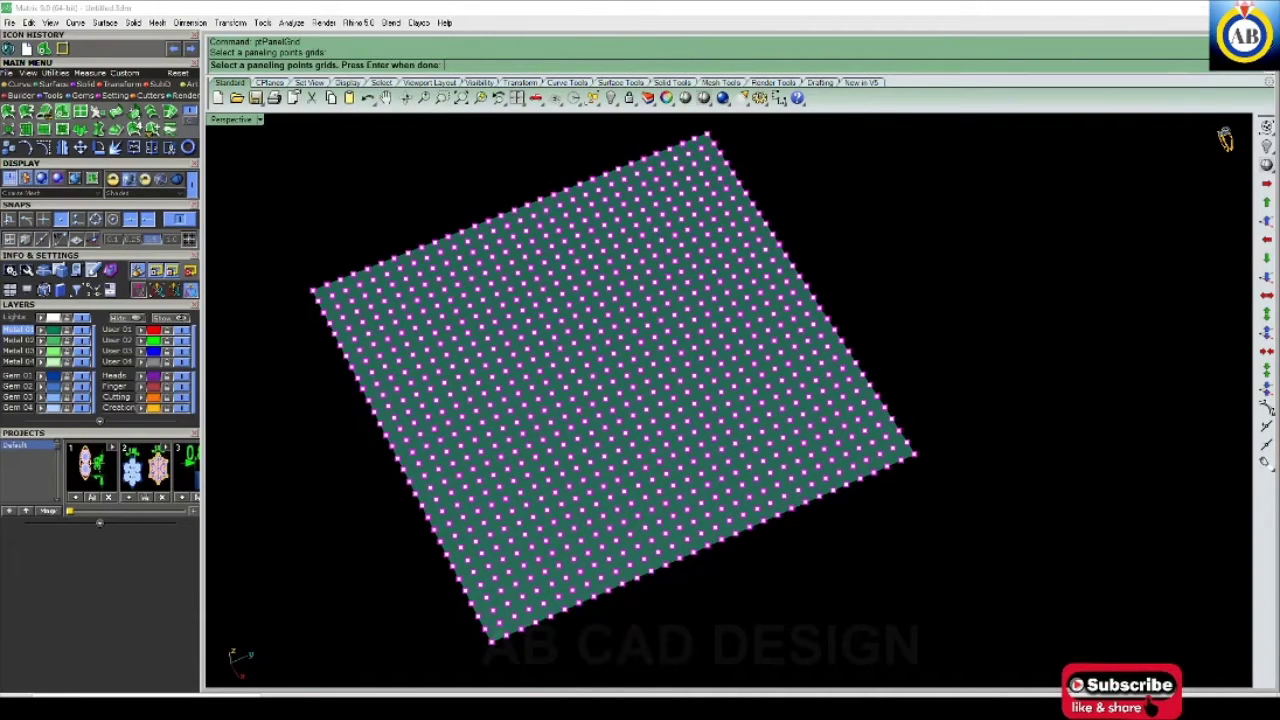
key(Return)
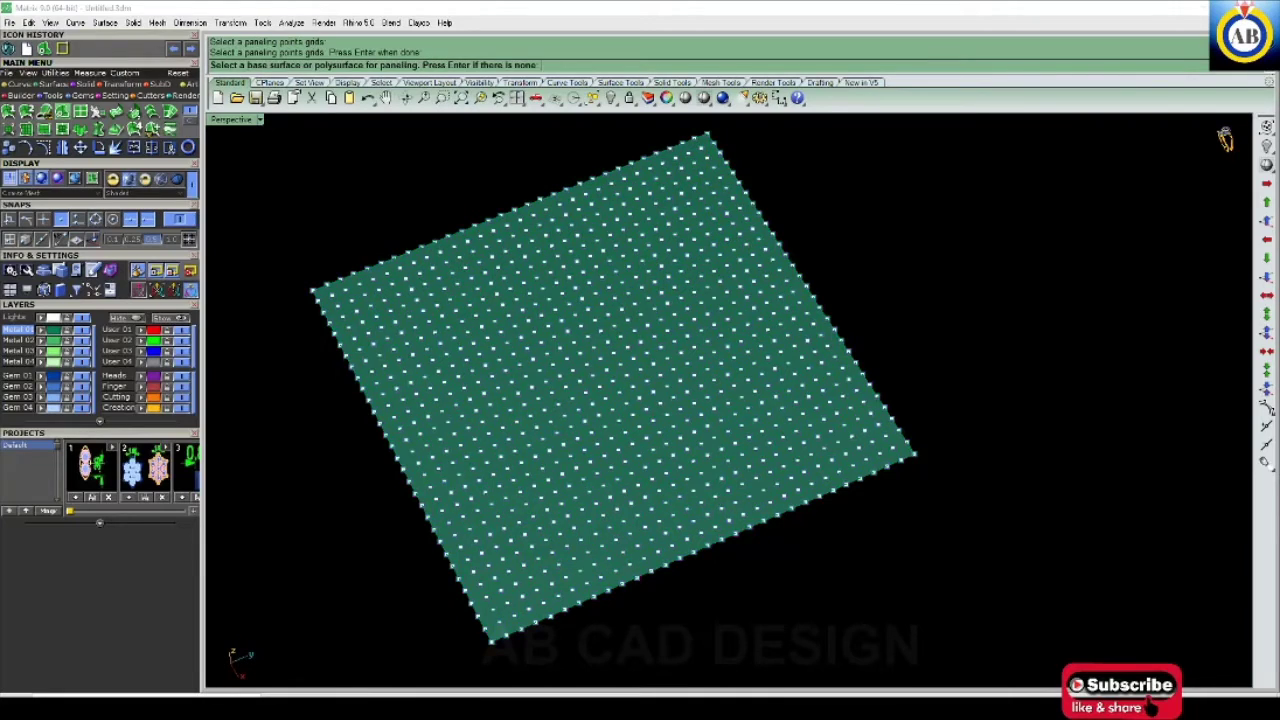
- Accept the paneling options to build the abcad panels and hide the panel points
scroll(800, 440, up, 2)
scroll(800, 440, up, 3)
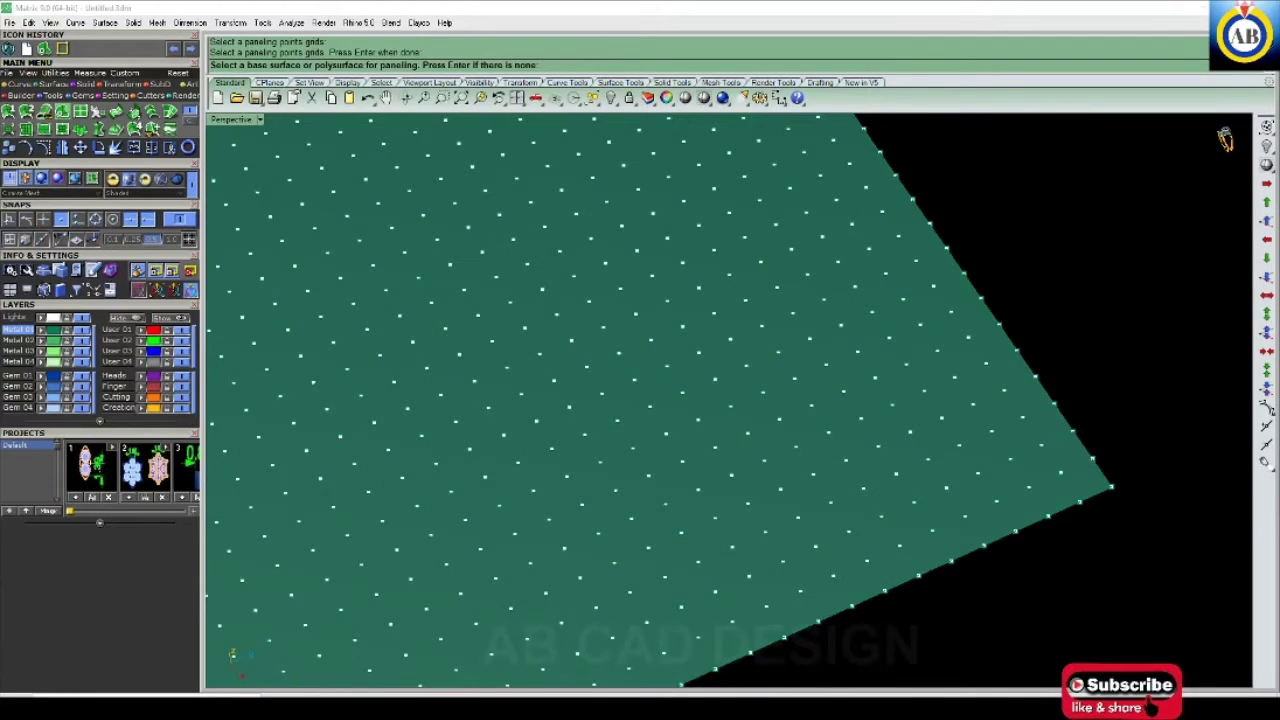
key(Return)
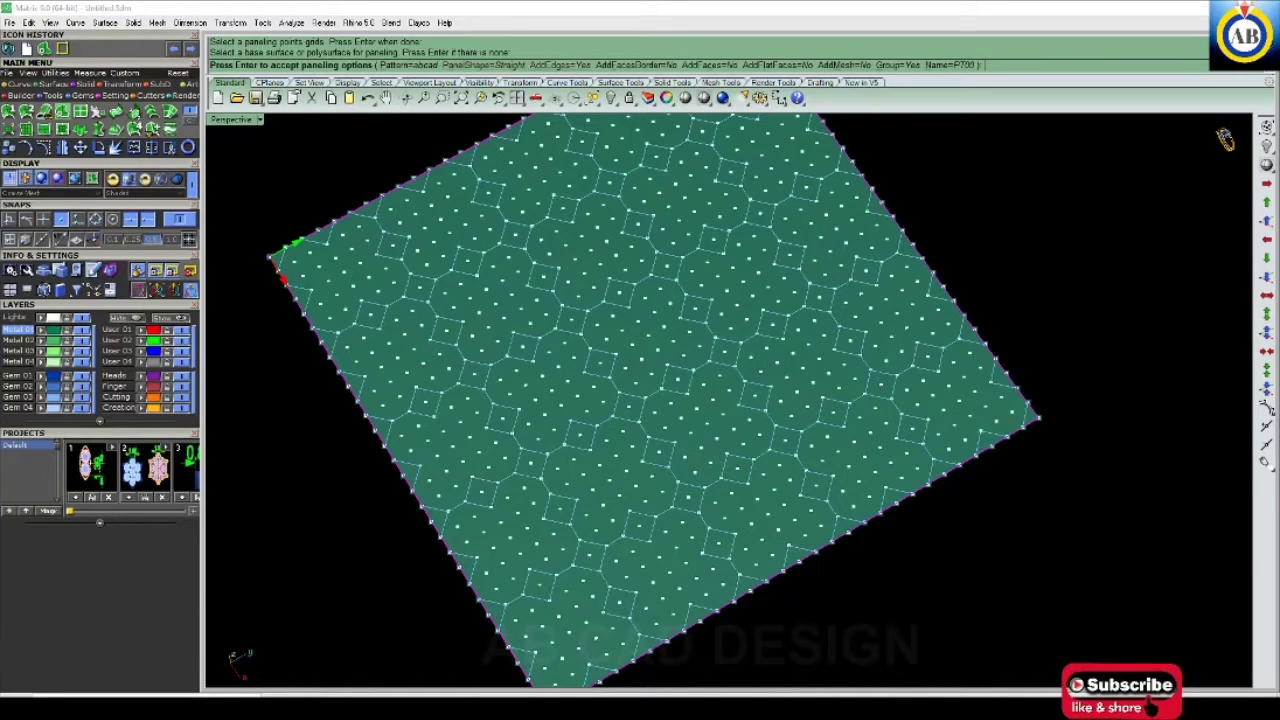
click(1225, 138)
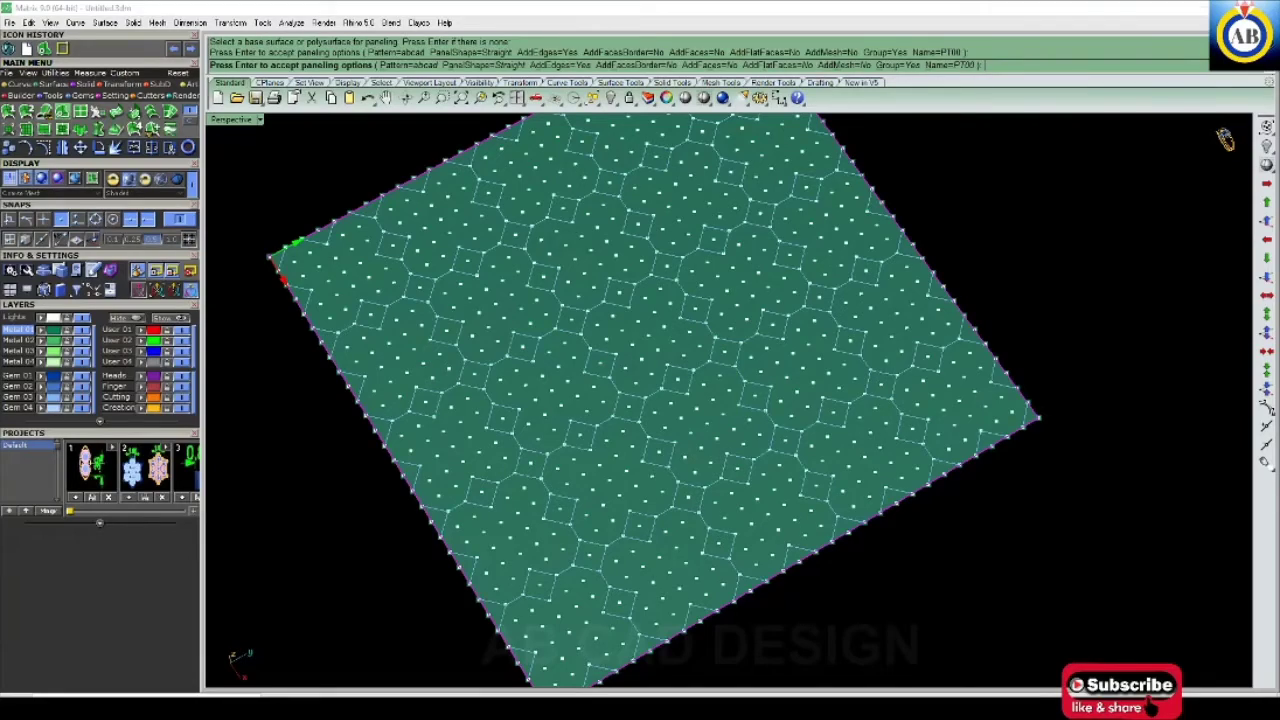
key(Return)
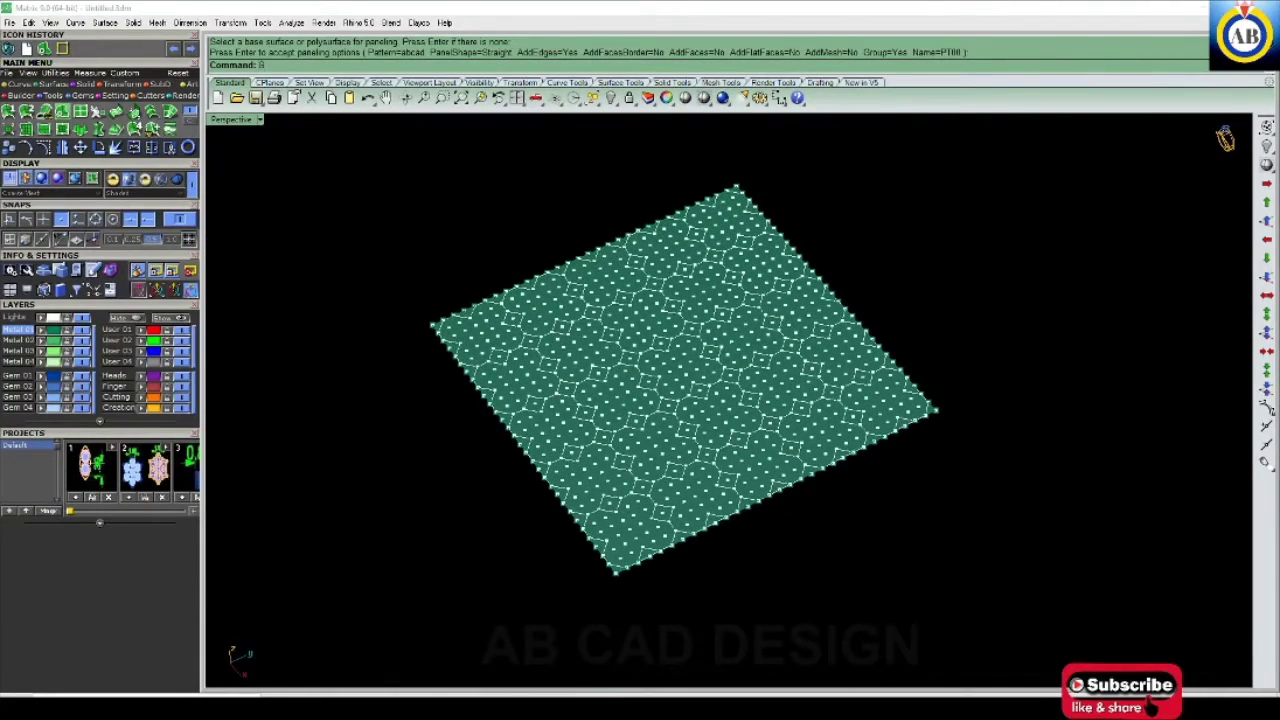
key(Return)
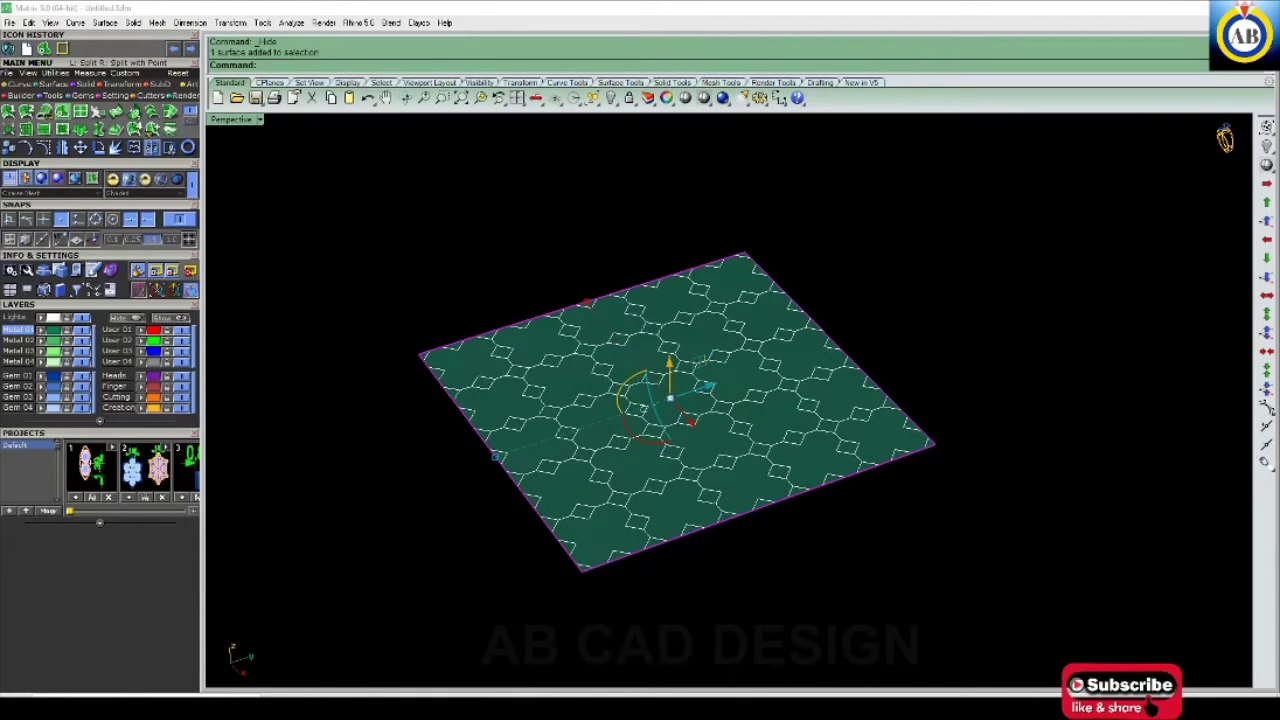
- Split the surface into 121 tile pieces along the pattern curves, then start OFB
click(152, 147)
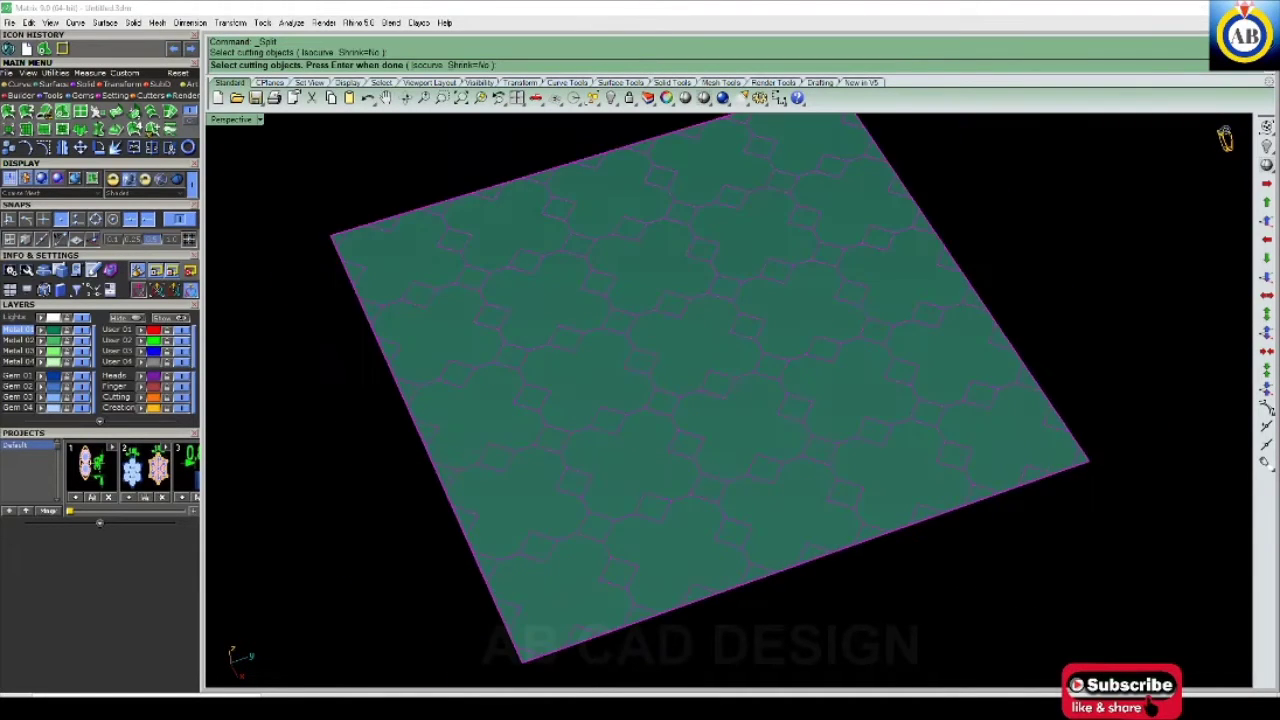
key(Return)
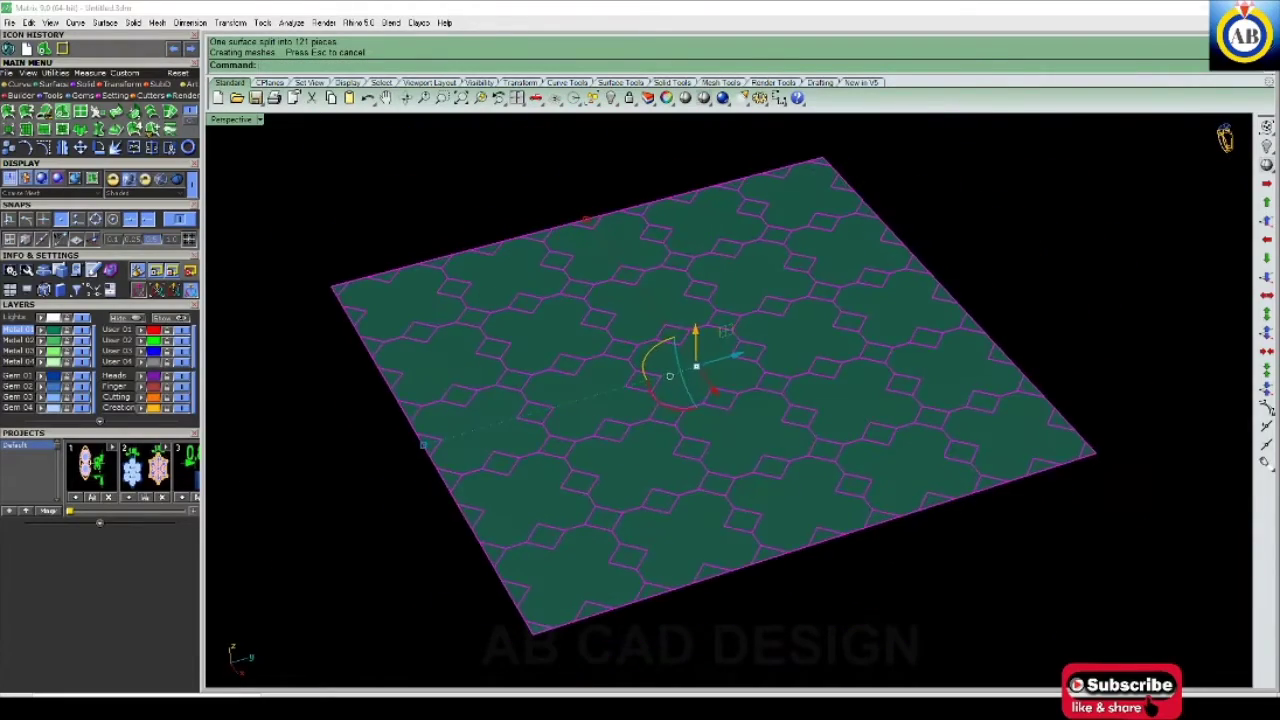
key(Escape)
right_drag(1224, 138, 1224, 139)
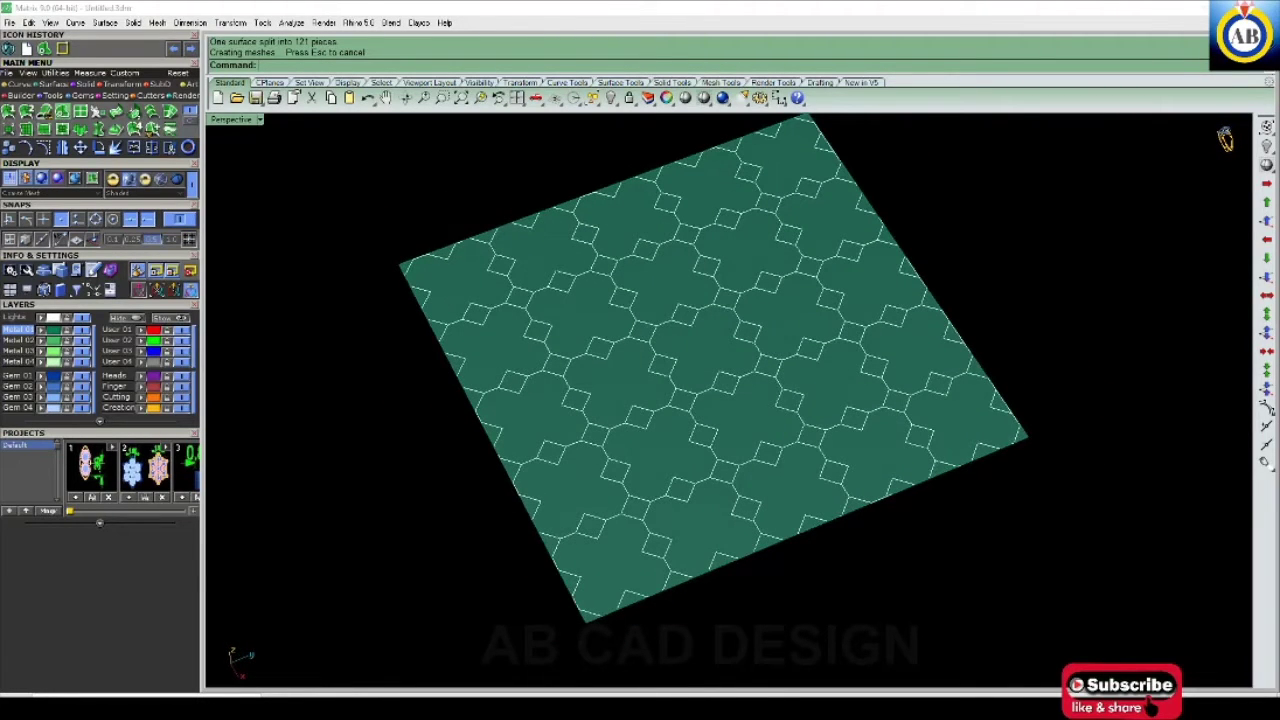
text(OFB)
key(Return)
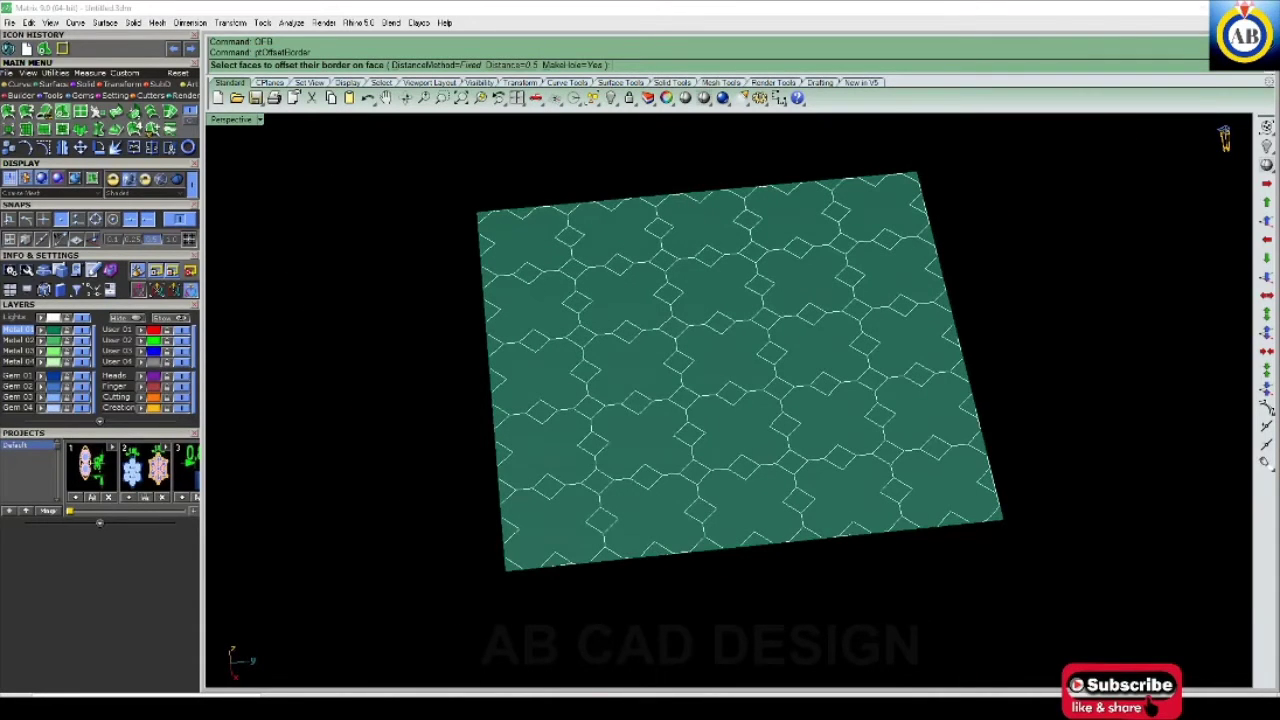
- Offset the borders of all tile faces by 0.5 with MakeHole set to Yes
text(d)
key(Return)
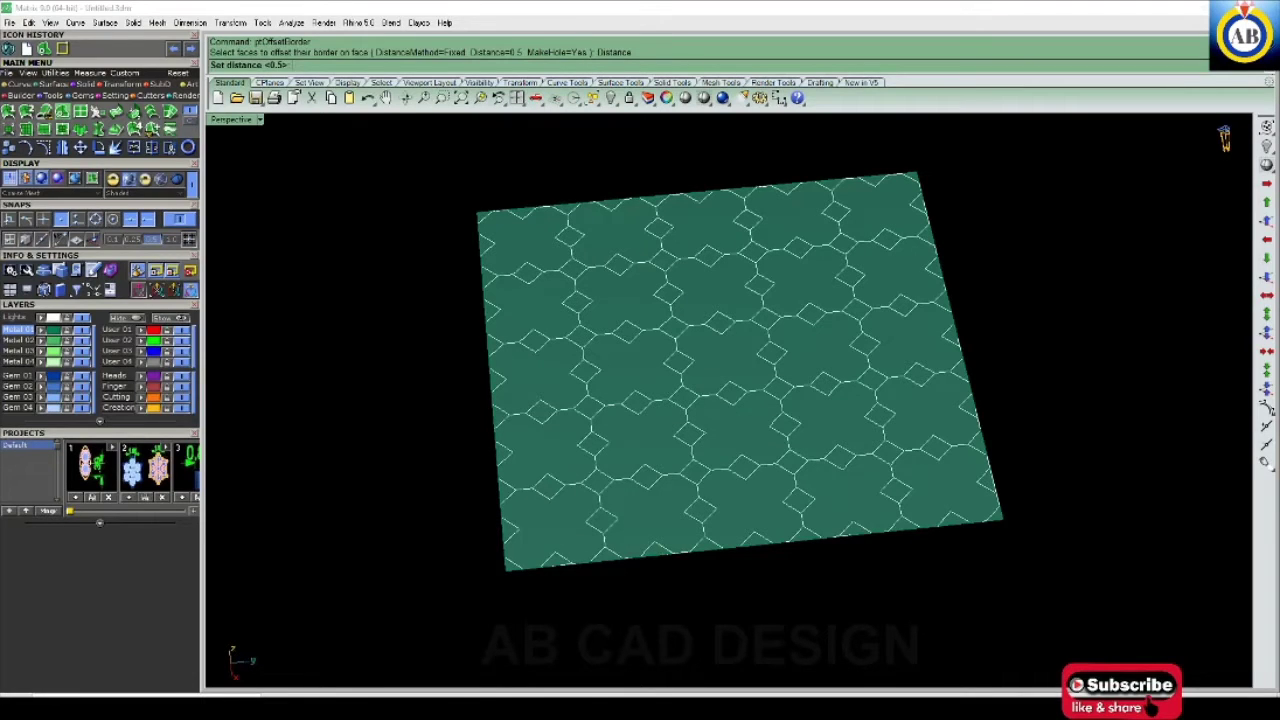
text(.5)
key(Return)
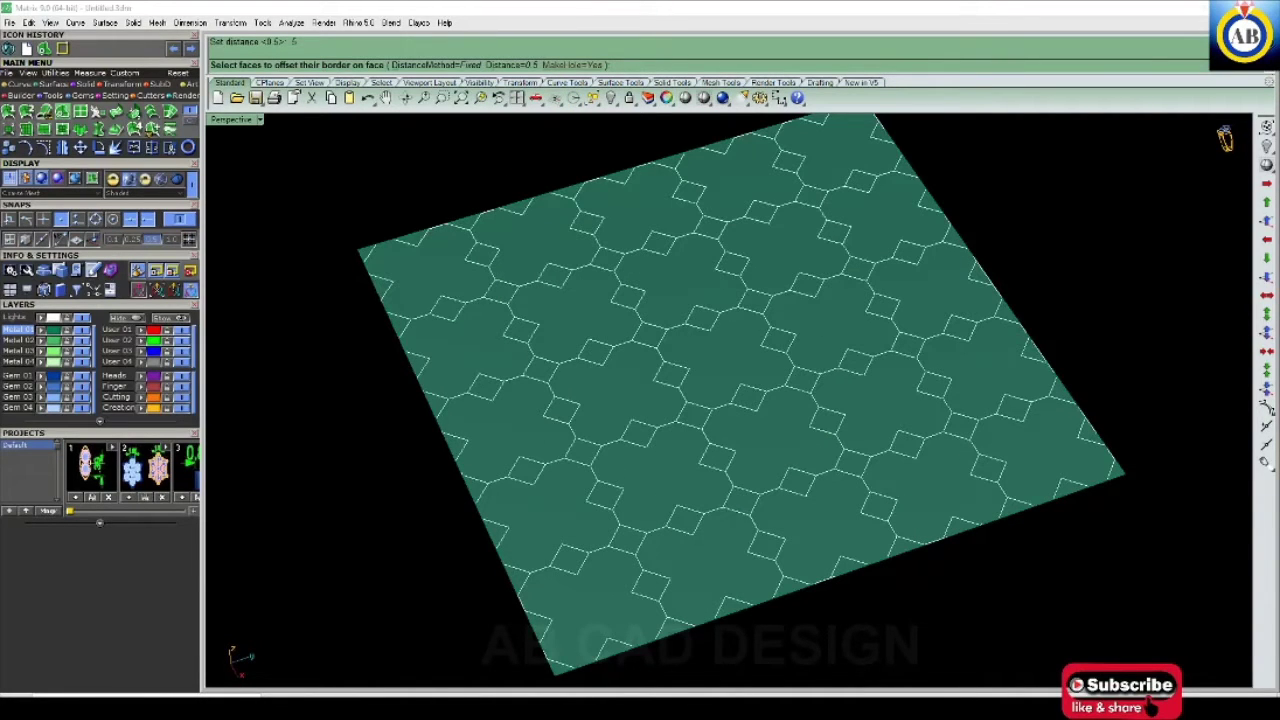
text(m)
key(Return)
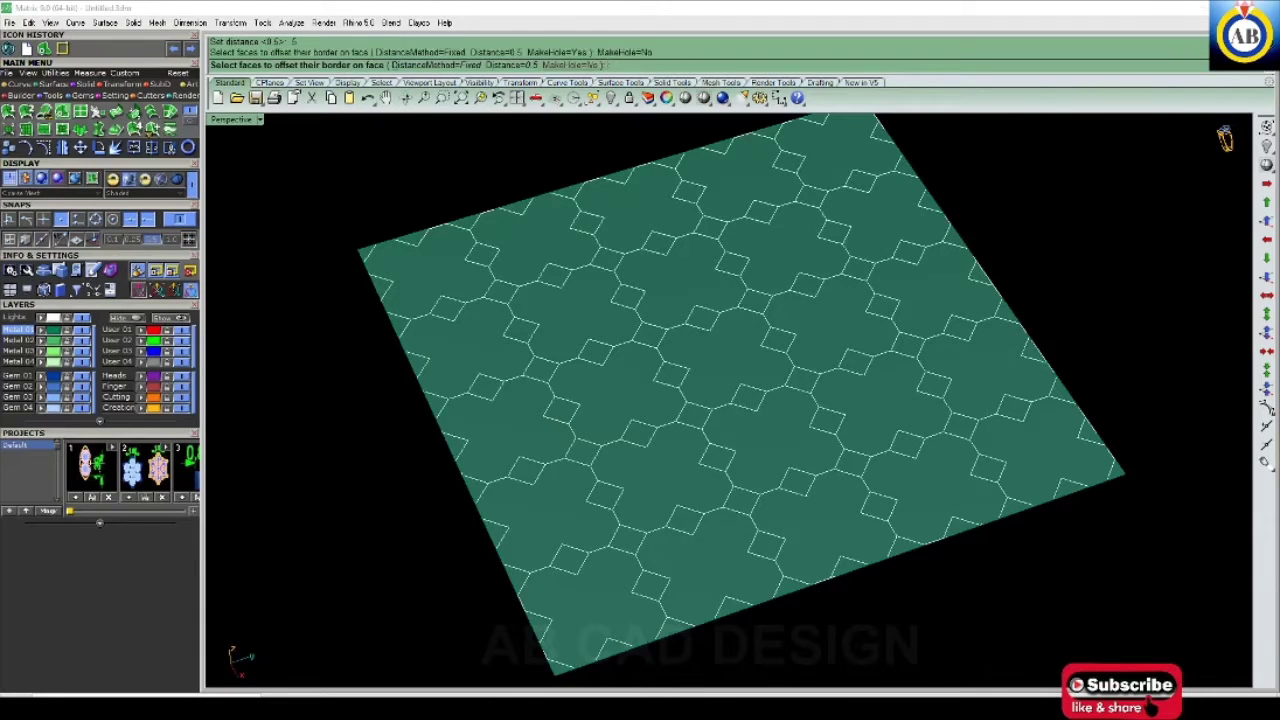
text(m)
key(Return)
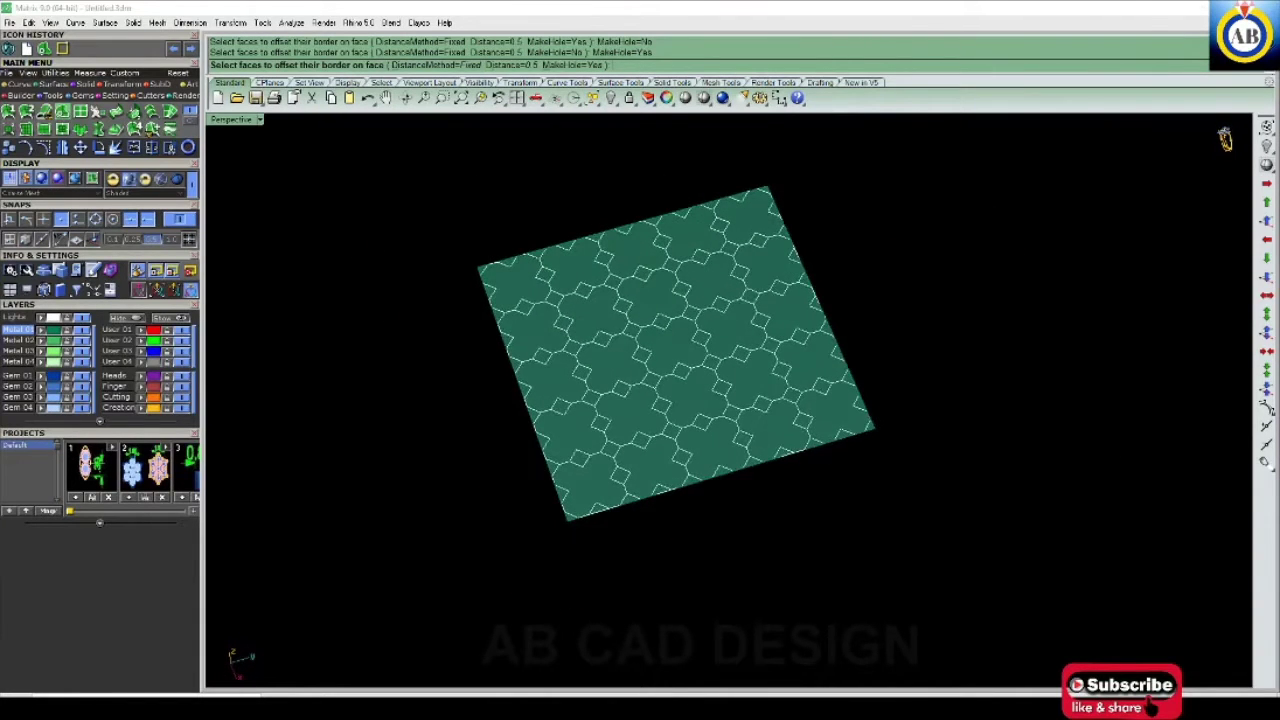
drag(652, 52, 600, 52)
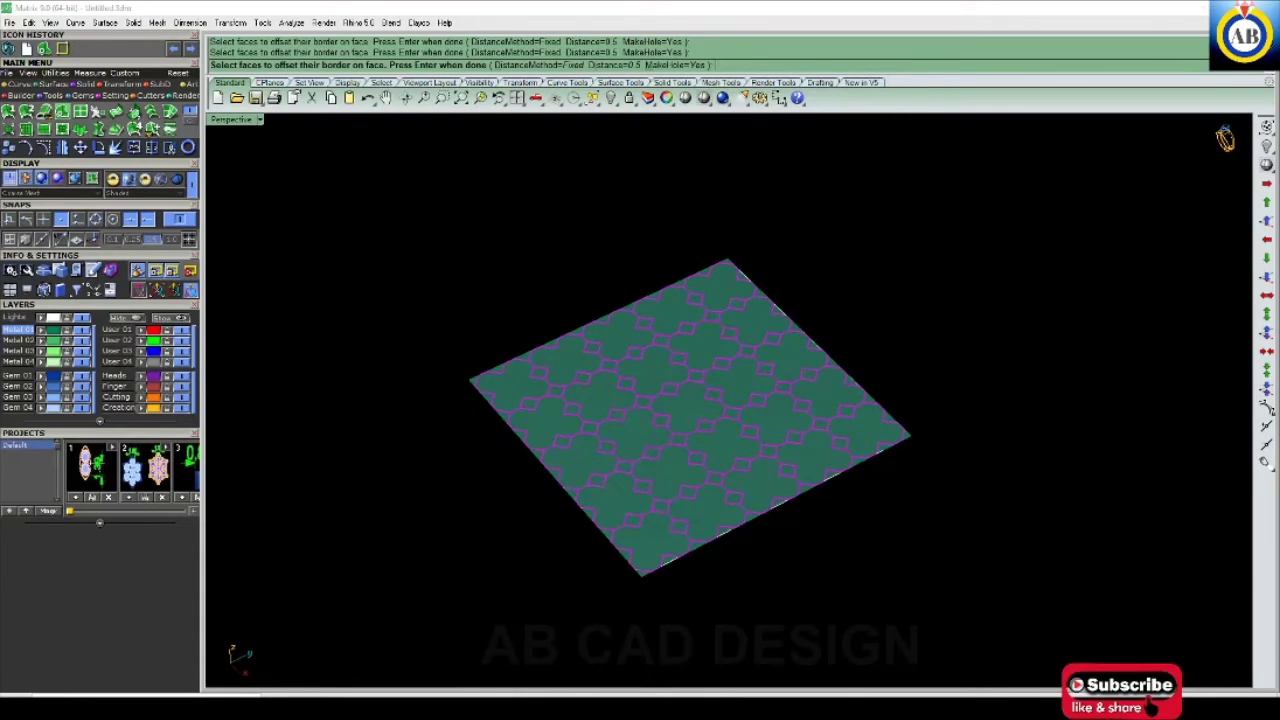
key(Return)
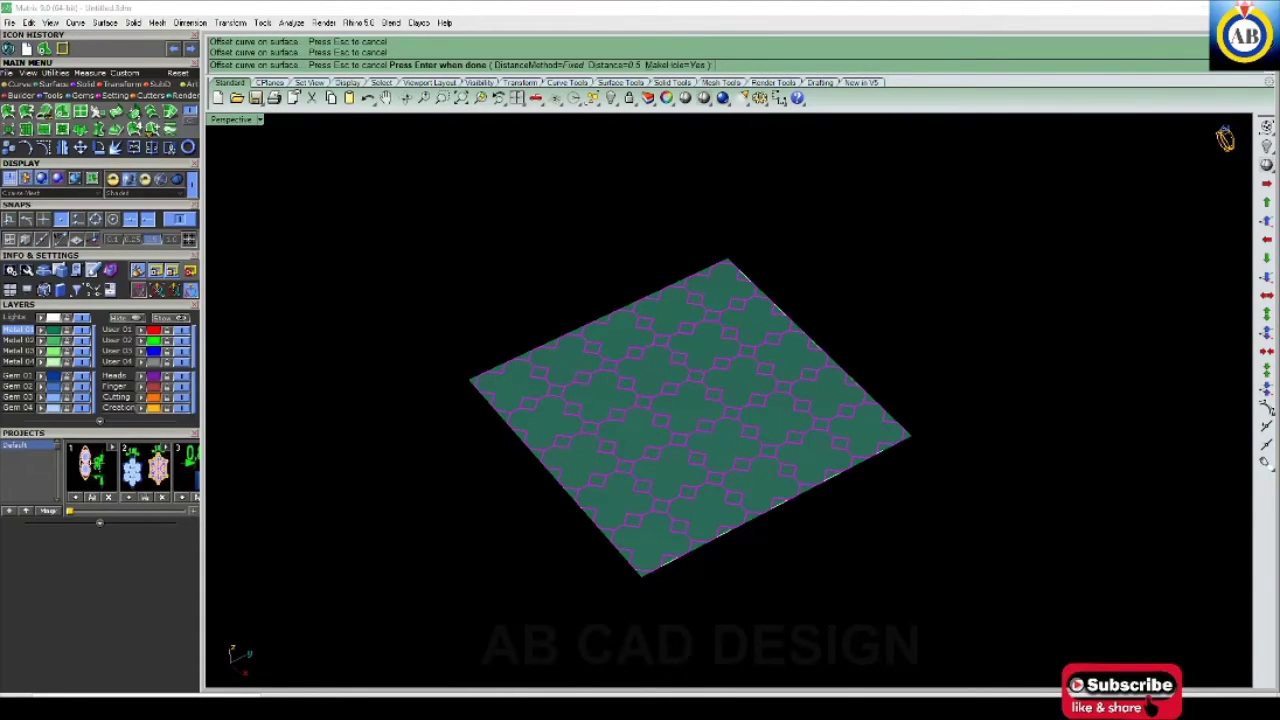
- Finish the 0.5 offset to cut the cross-shaped holes, then maximize the Top view
key(Return)
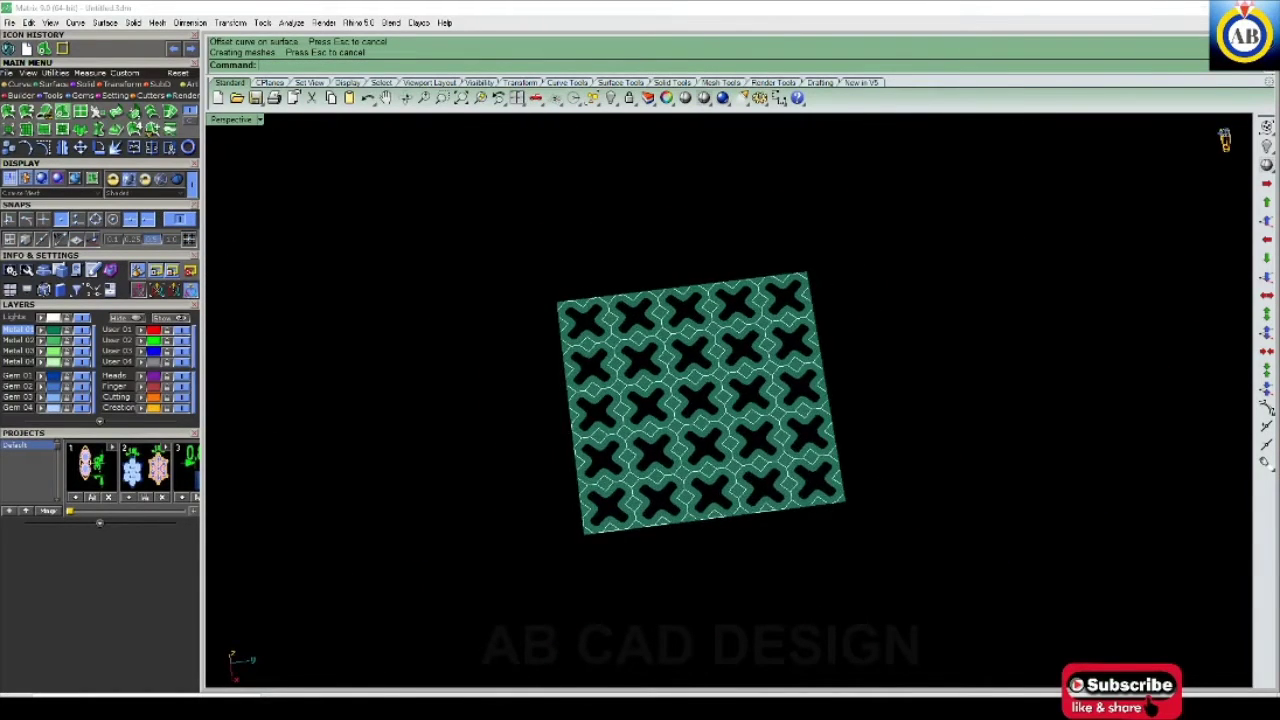
mouse_move(514, 270)
mouse_down()
mouse_move(591, 528)
mouse_move(626, 545)
mouse_move(600, 571)
mouse_move(608, 578)
mouse_up()
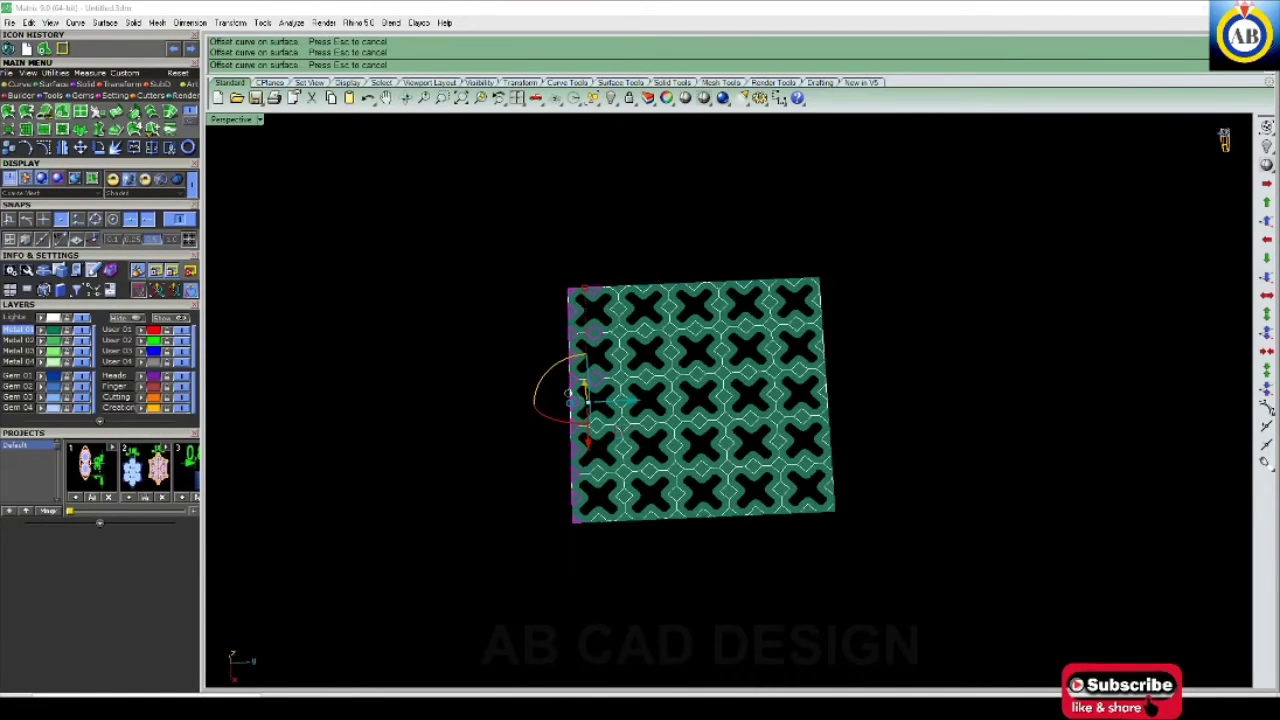
key(Escape)
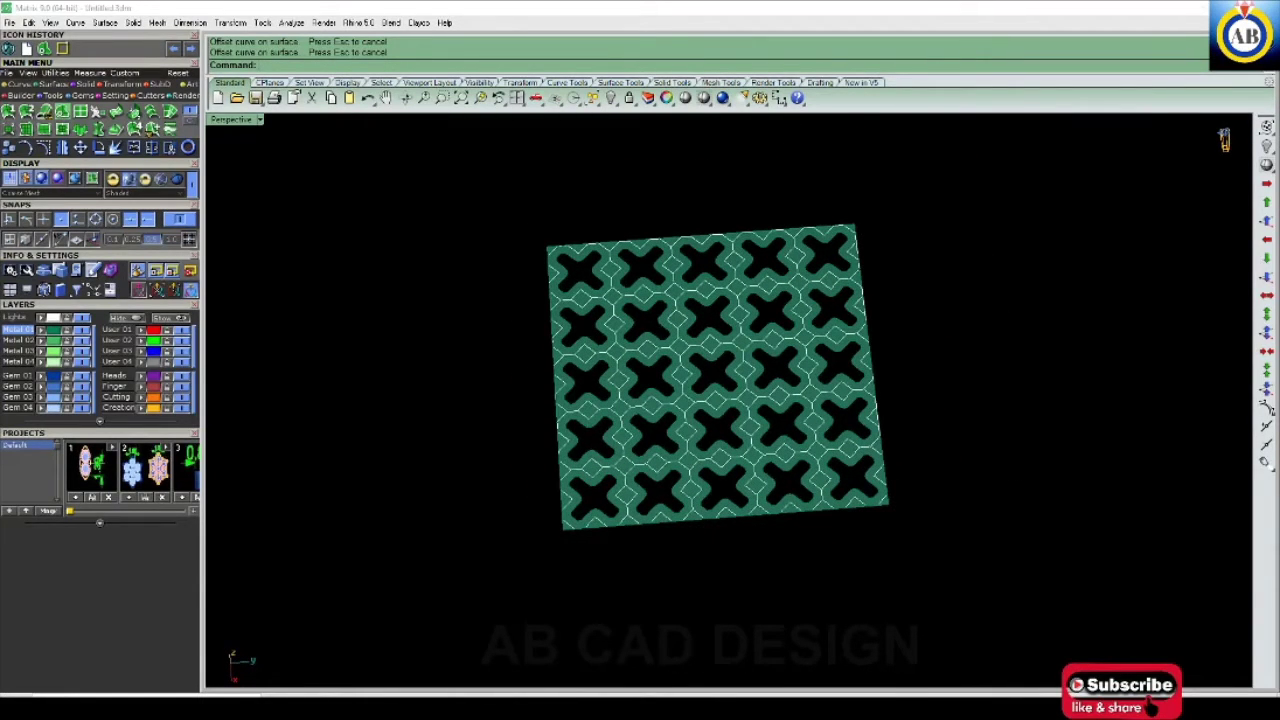
key(ctrl+F1)
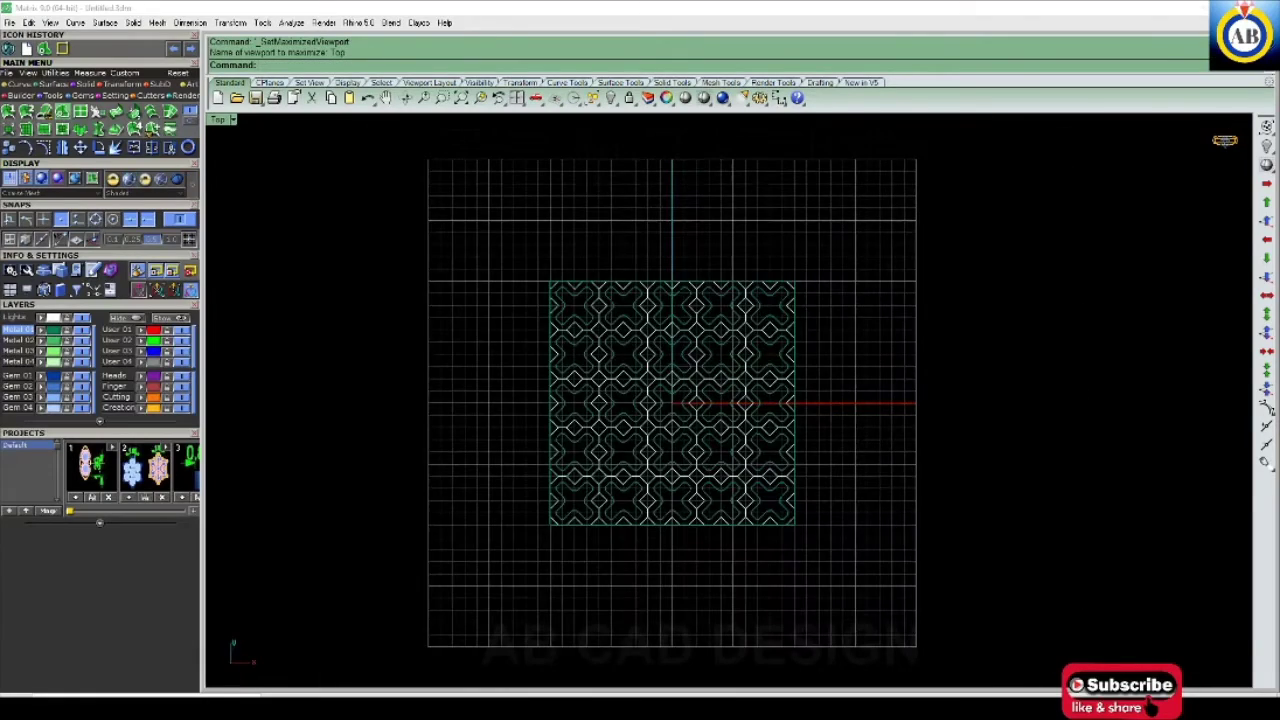
- Shade the Top view and delete the strip surfaces along the panel's left edge
key(ctrl+alt+s)
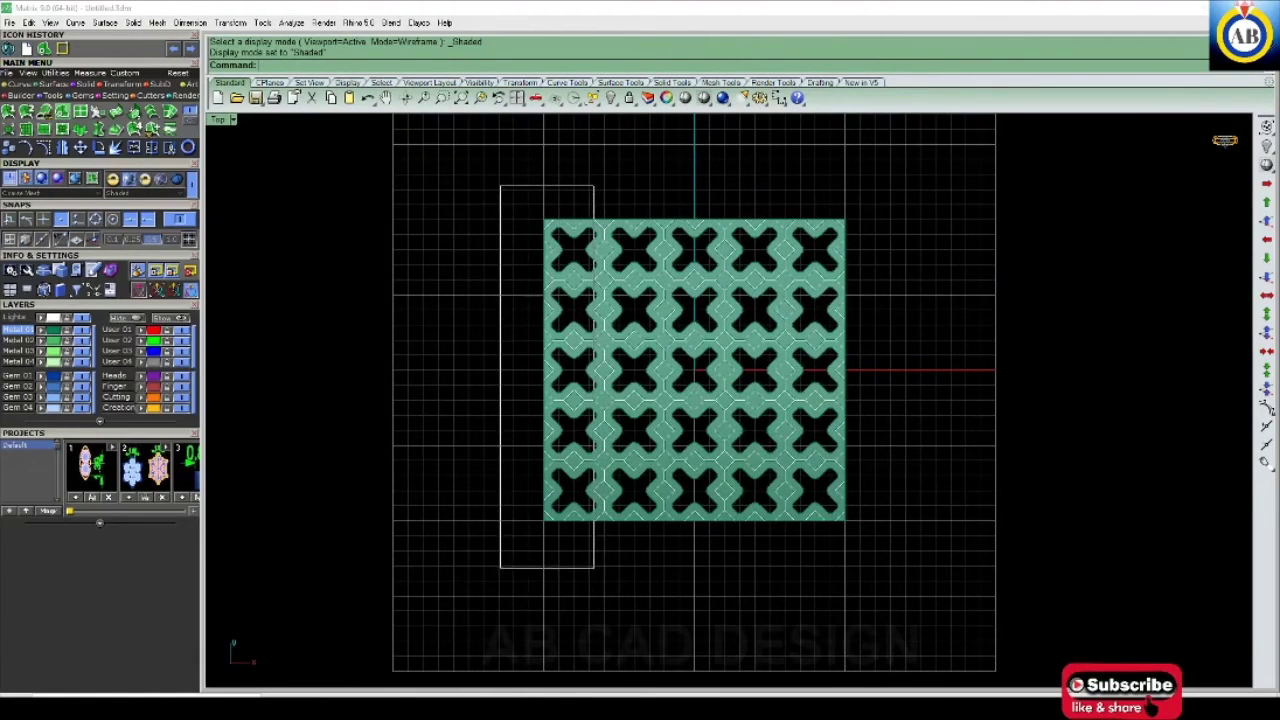
drag(500, 186, 594, 570)
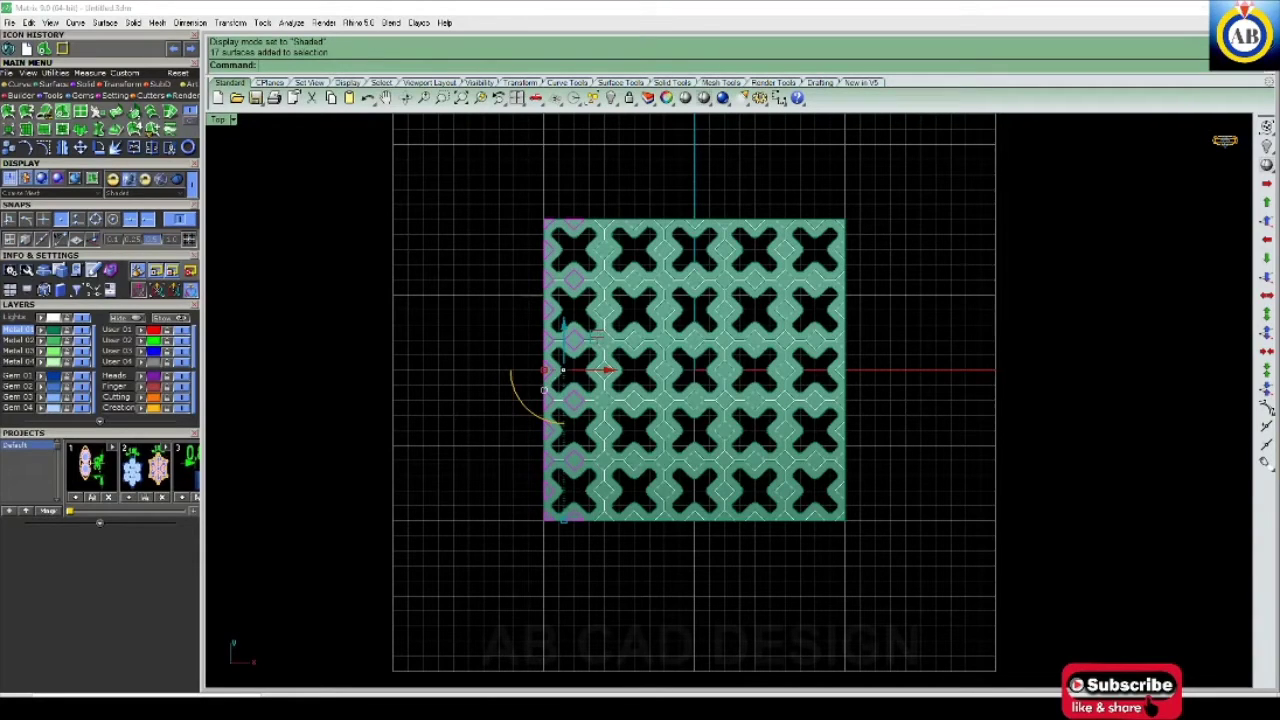
key(Delete)
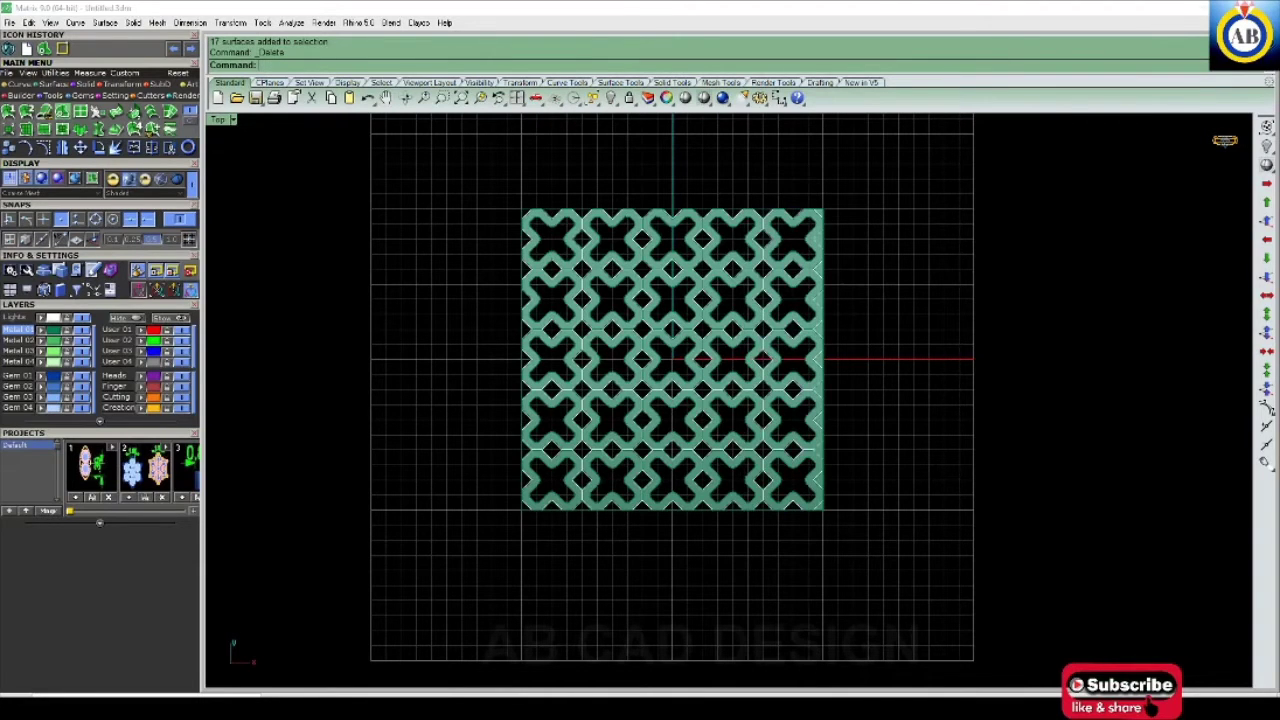
- Select the right-edge strips and pattern curves, then window-select the 25 remaining lattice surfaces
drag(792, 178, 868, 638)
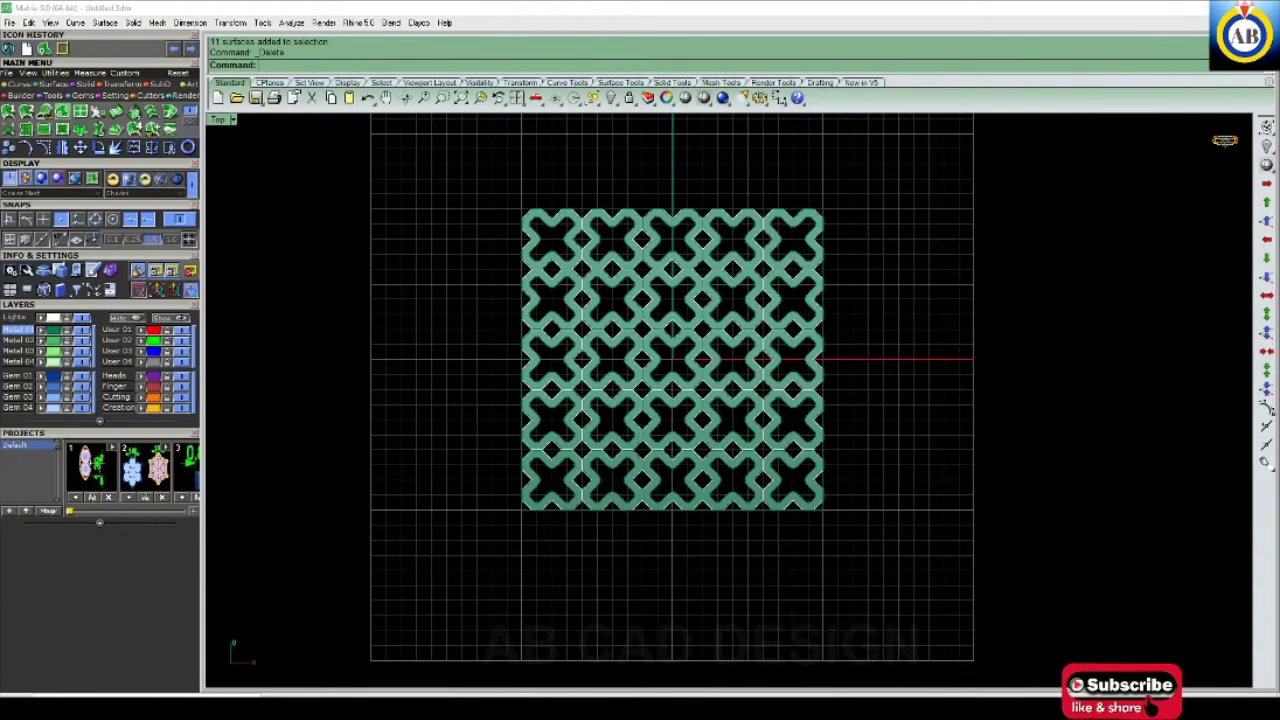
scroll(655, 365, down, 3)
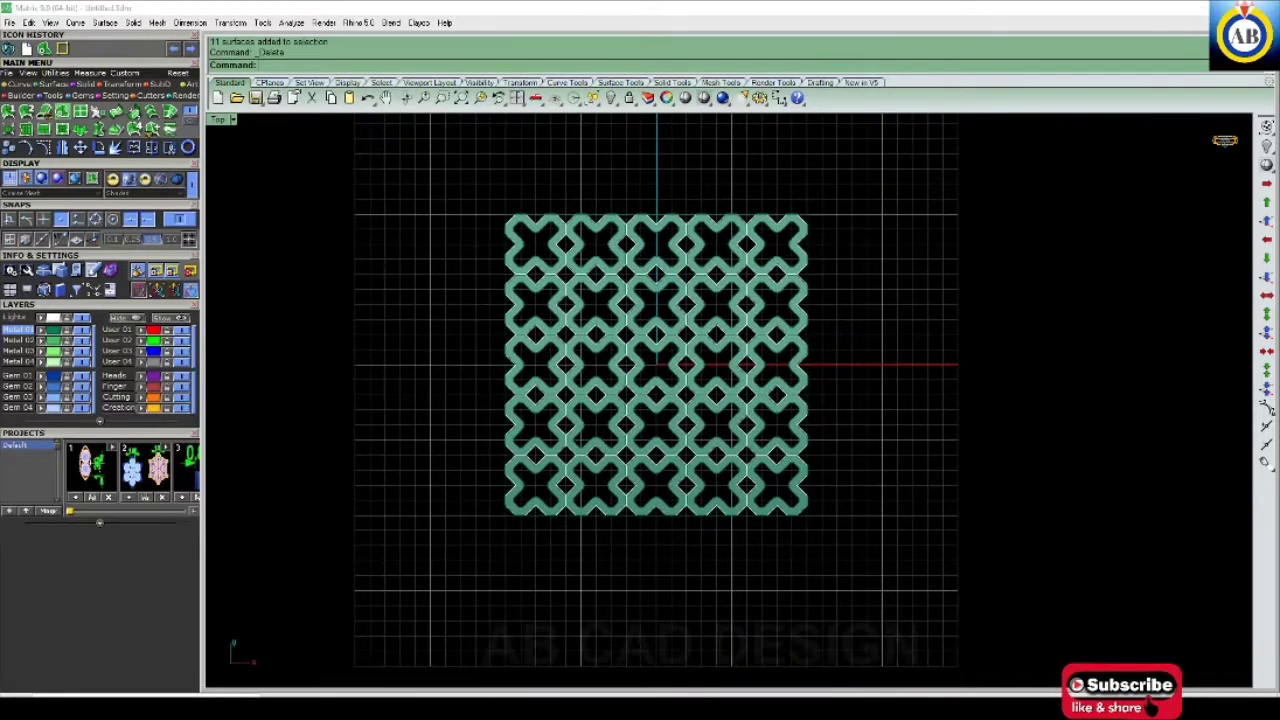
text(C)
key(Return)
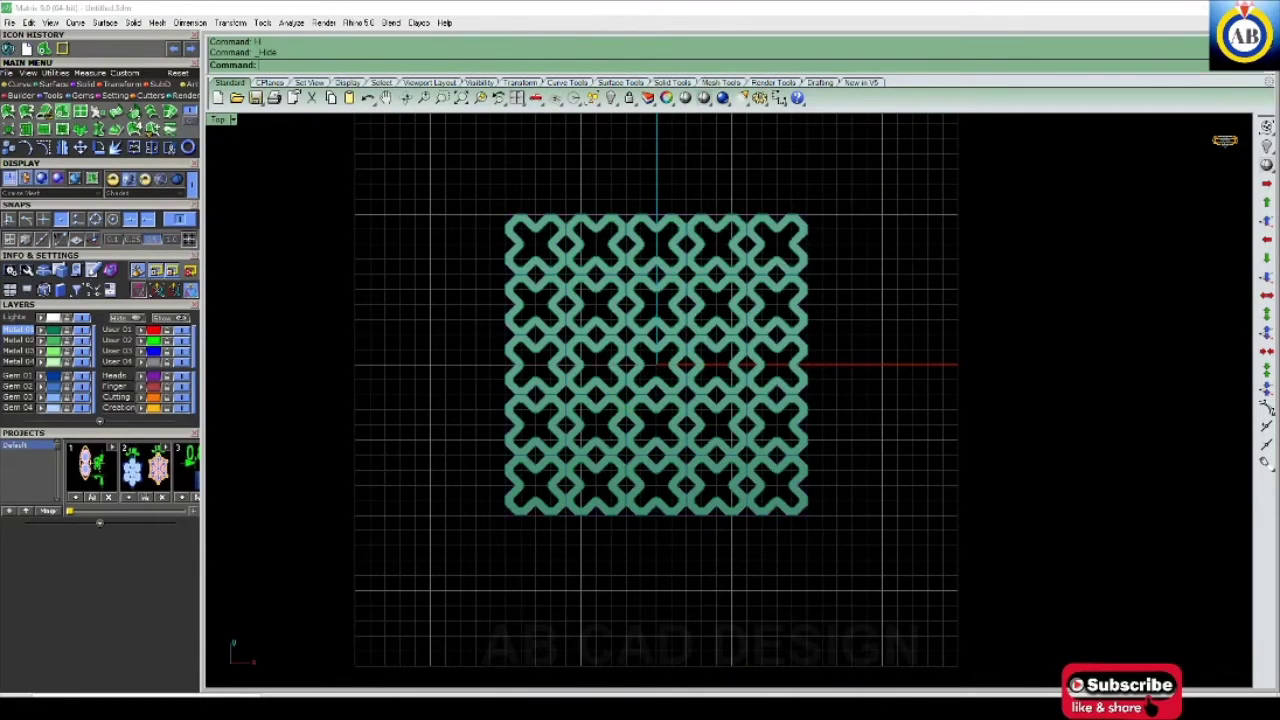
drag(491, 300, 864, 656)
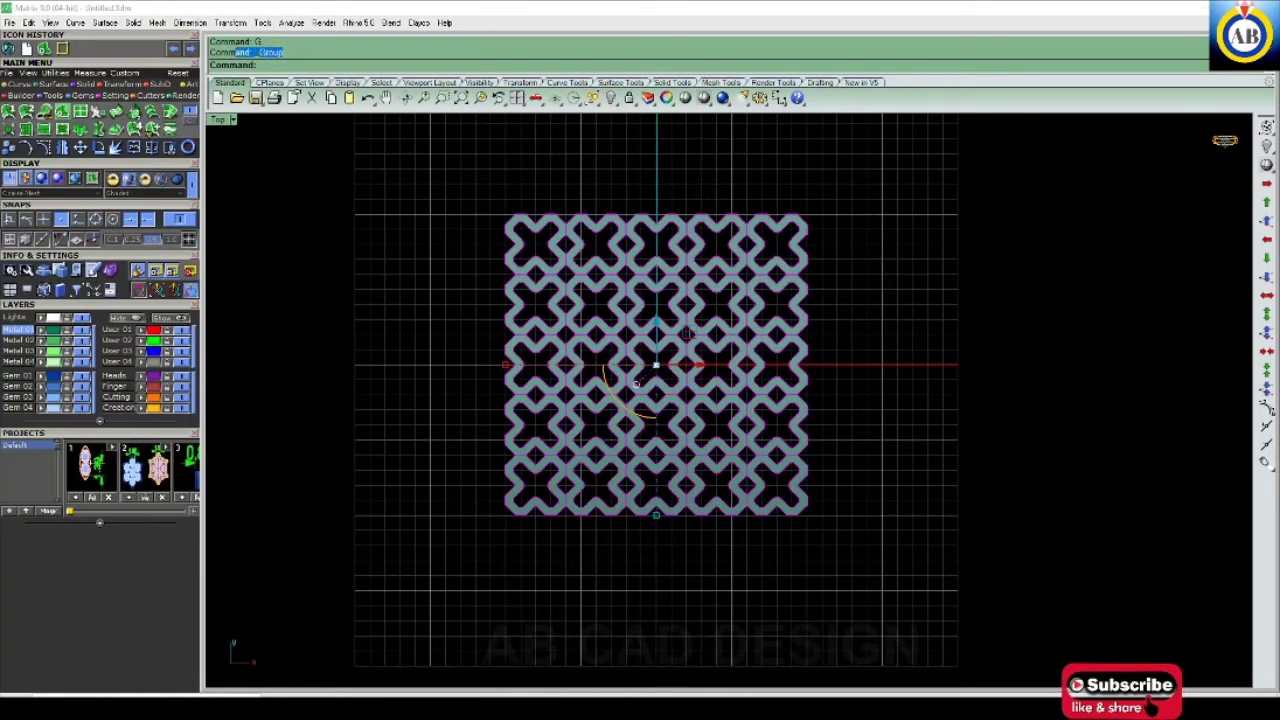
- Maximize the Perspective view and start ExtrudeSrf on the grouped lattice with distance -1
key(ctrl+F4)
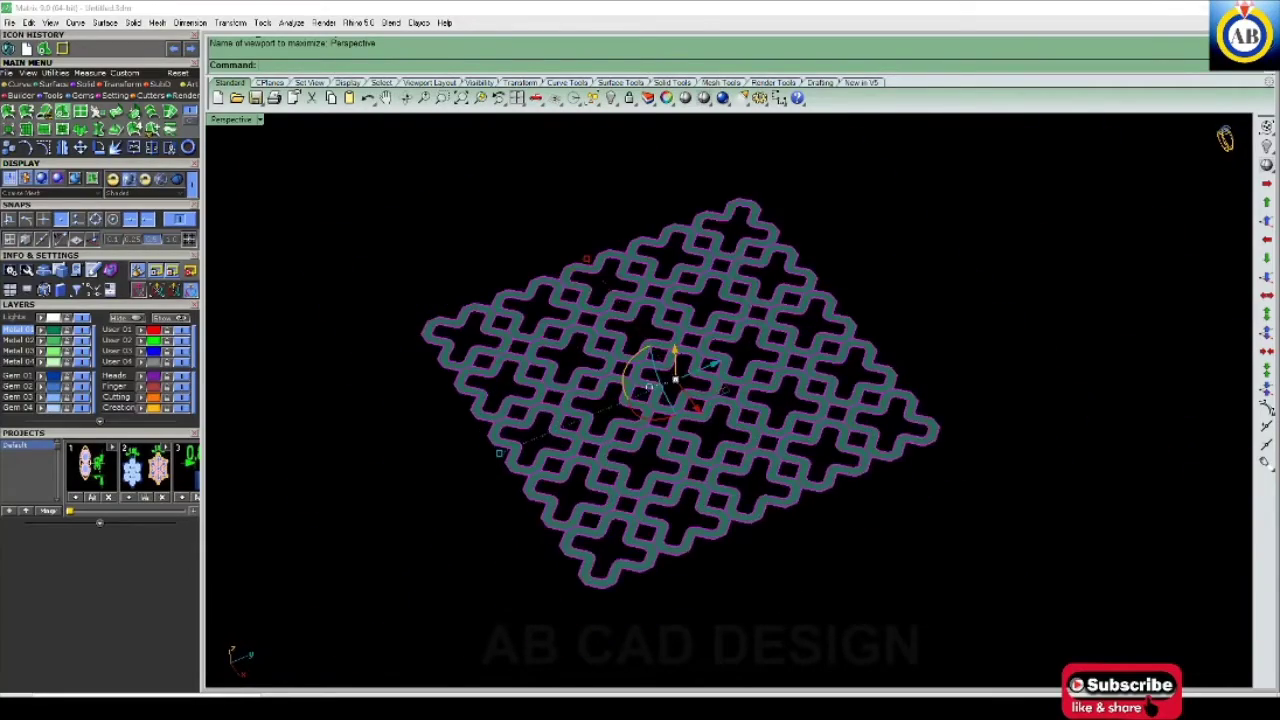
scroll(646, 460, up, 3)
scroll(690, 380, down, 3)
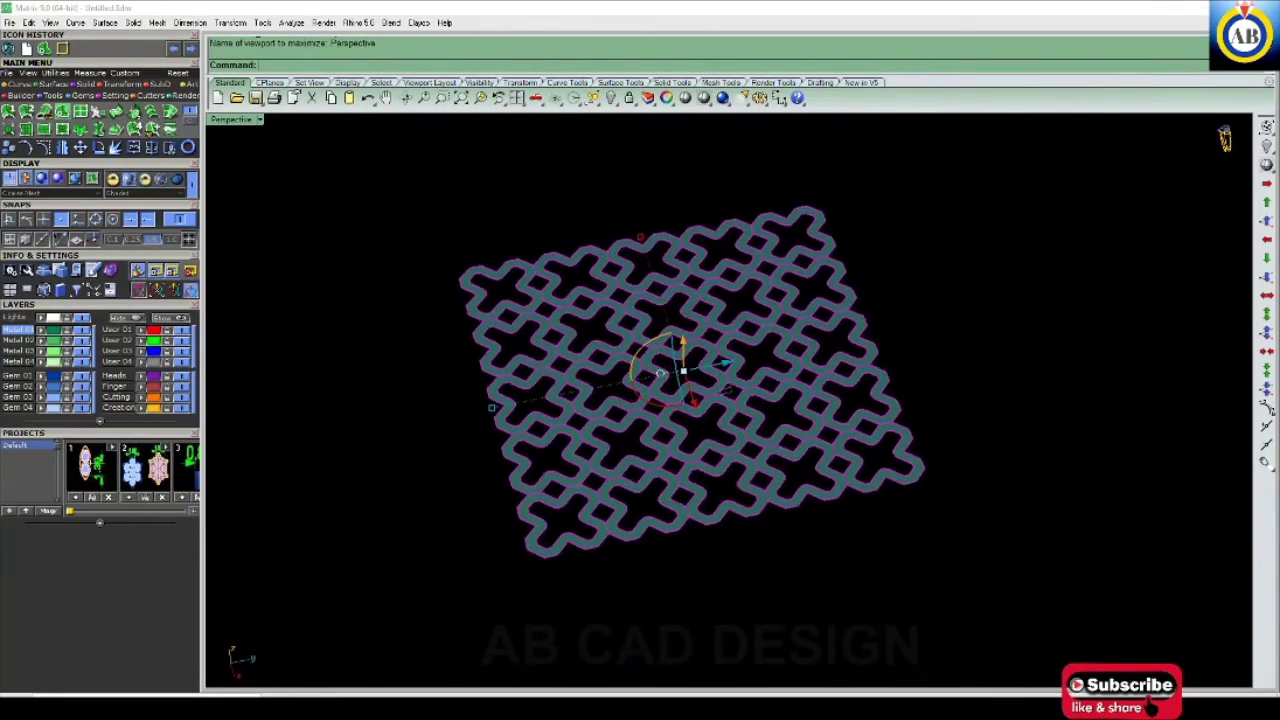
text(E)
key(Return)
text(-1)
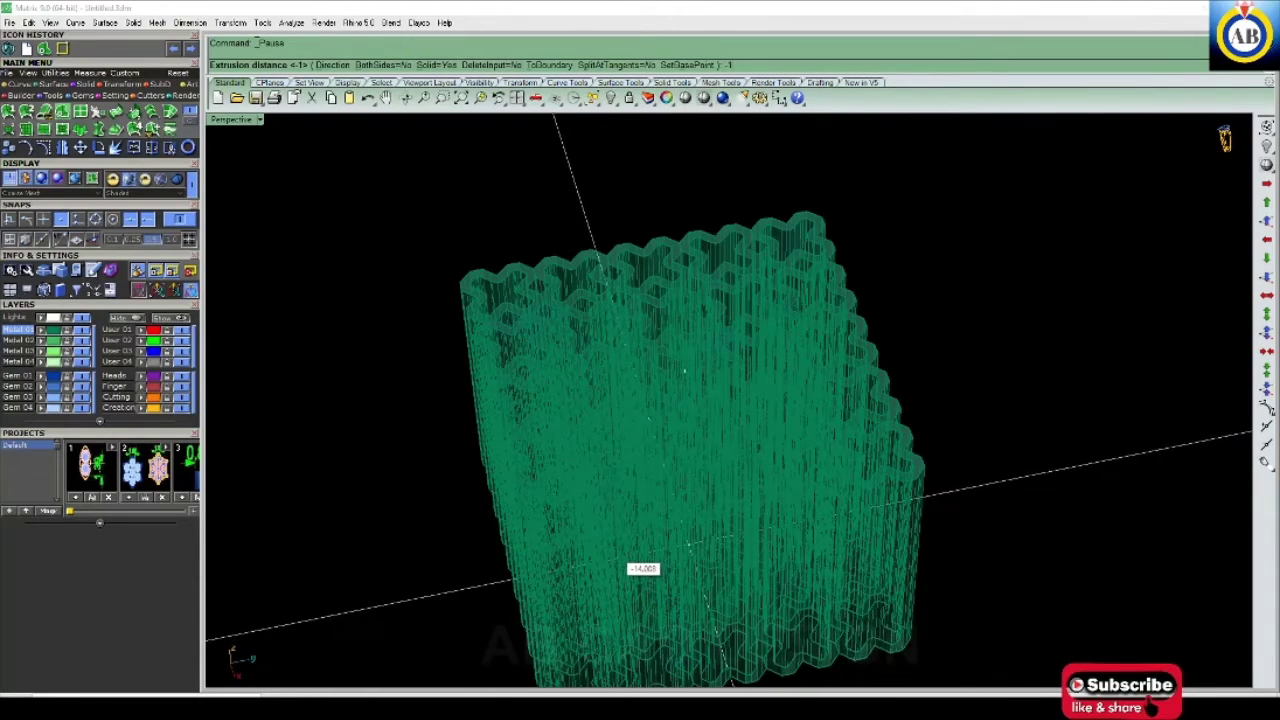
- Commit the thin solid lattice extrusion and delete the original flat surfaces
key(Return)
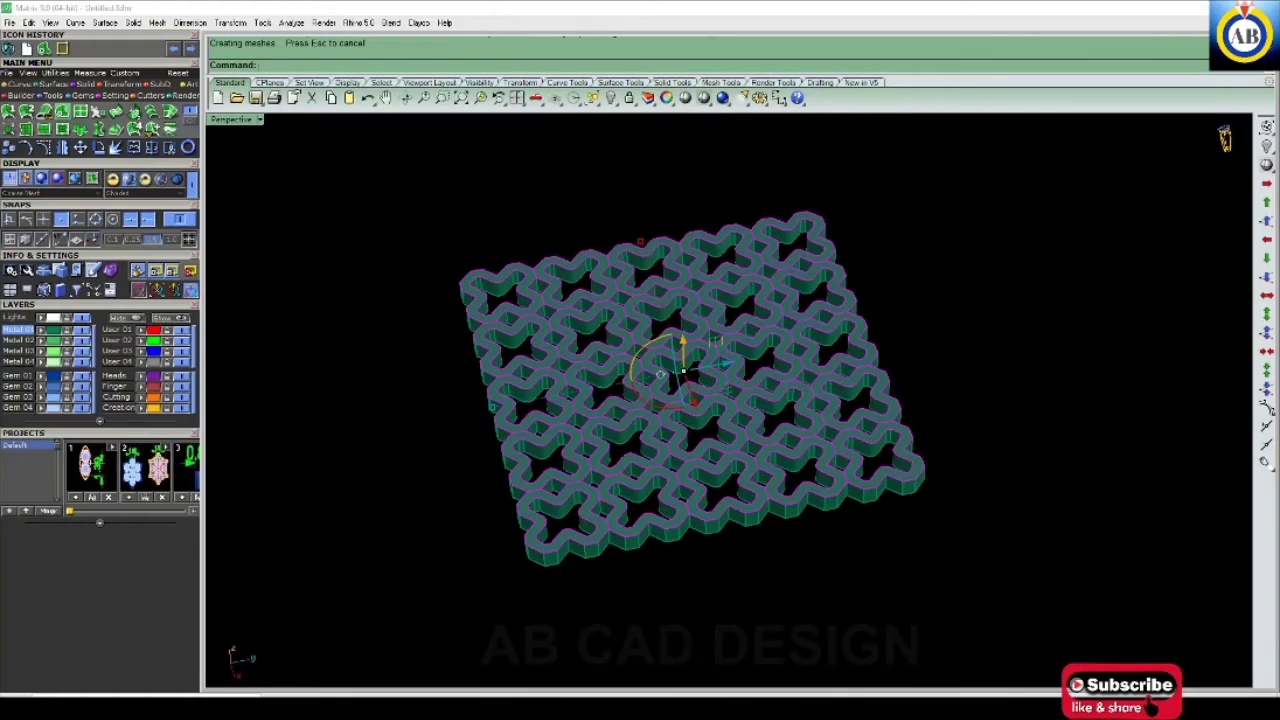
key(Delete)
scroll(700, 380, up, 3)
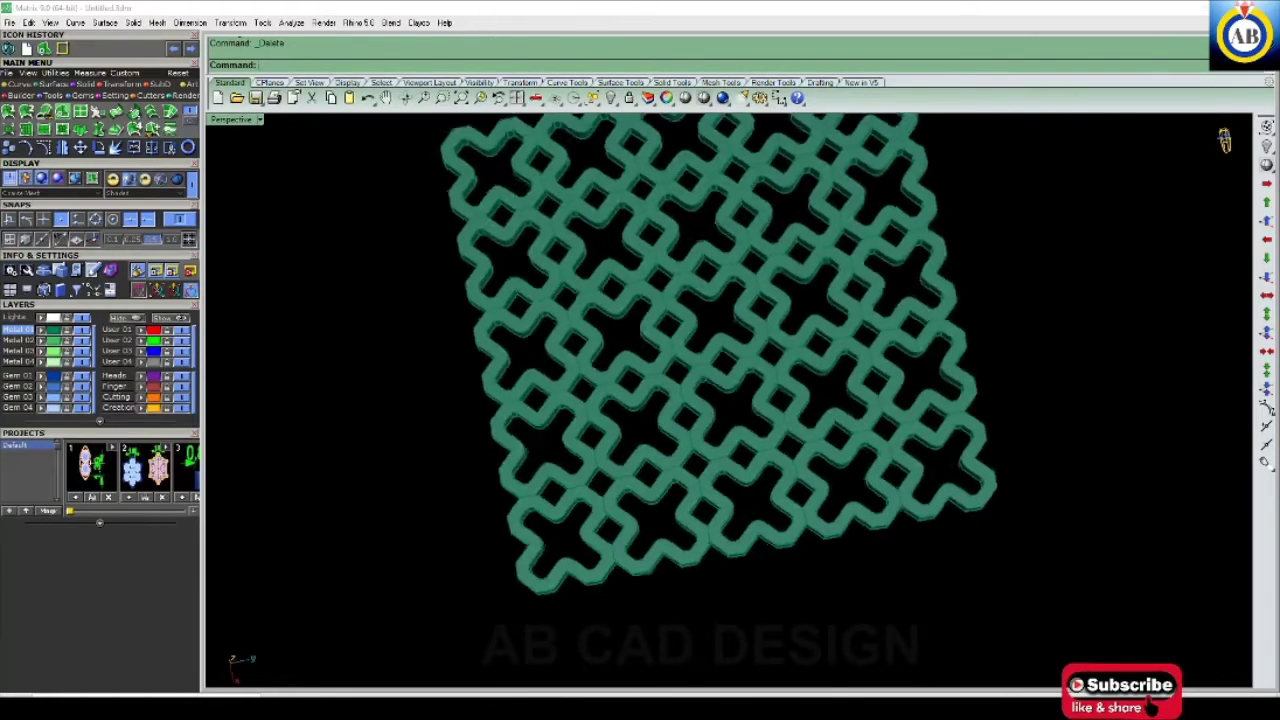
scroll(720, 557, down, 3)
- Window-select all 26 extruded lattice pieces
right_drag(720, 557, 700, 530)
click(665, 530)
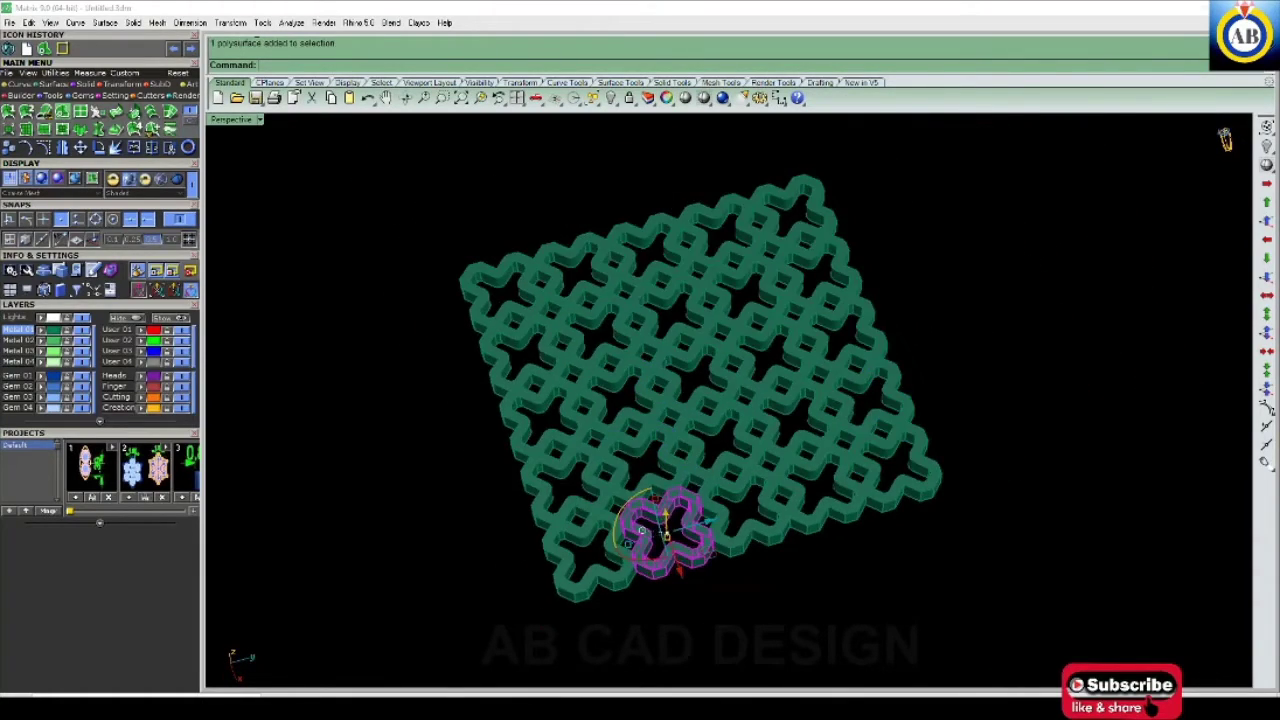
key(Escape)
scroll(629, 533, down, 2)
drag(437, 224, 880, 636)
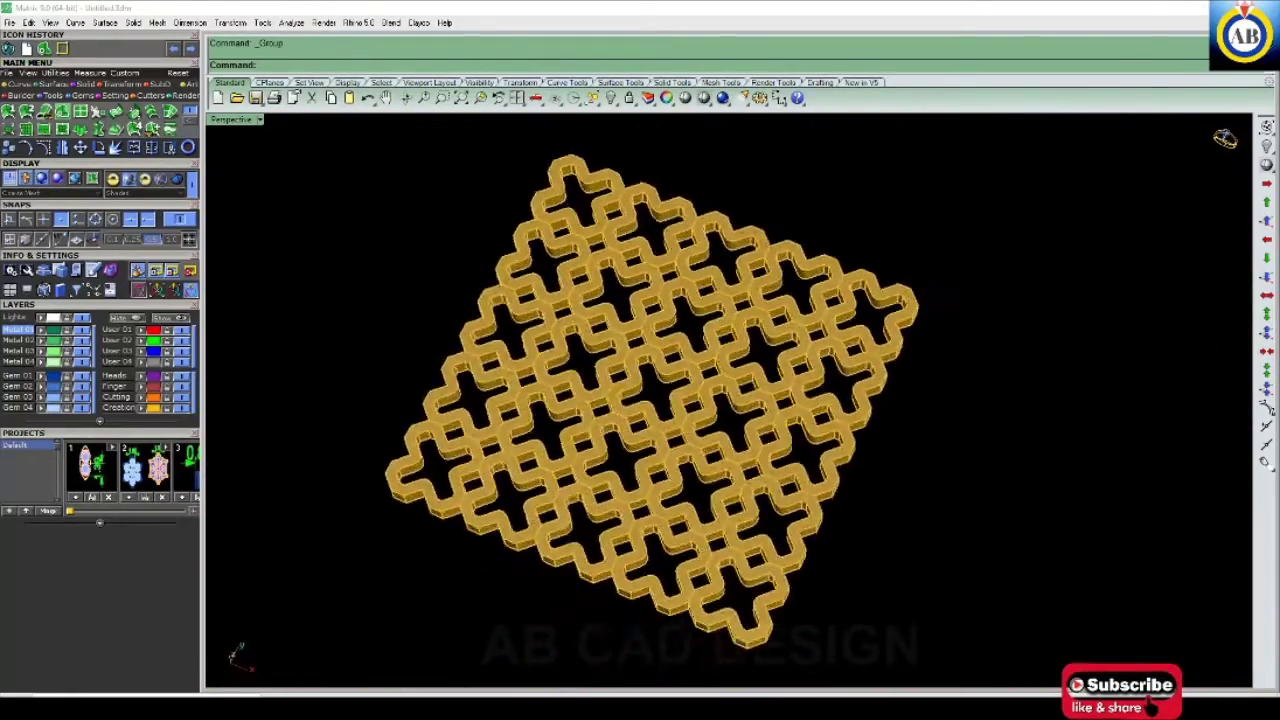
- Maximize the Top view and select all 25 lattice tiles
key(ctrl+F1)
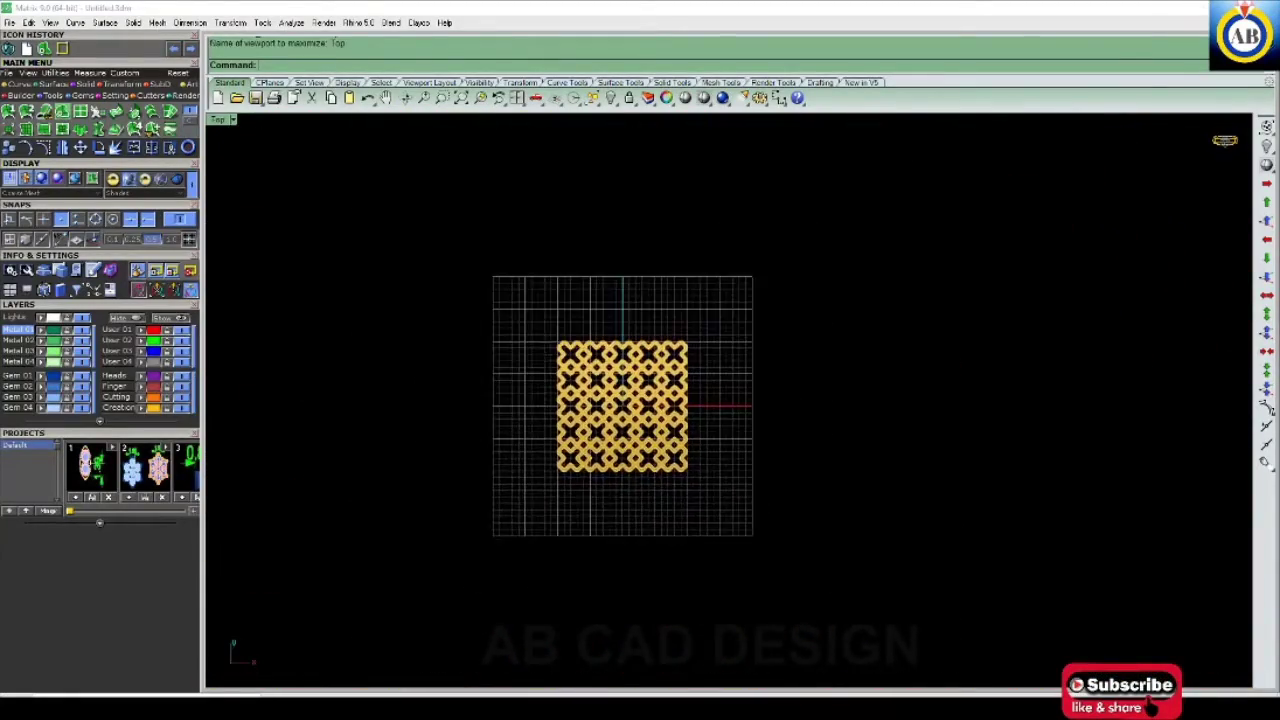
scroll(605, 414, up, 3)
key(ctrl+a)
scroll(588, 412, up, 2)
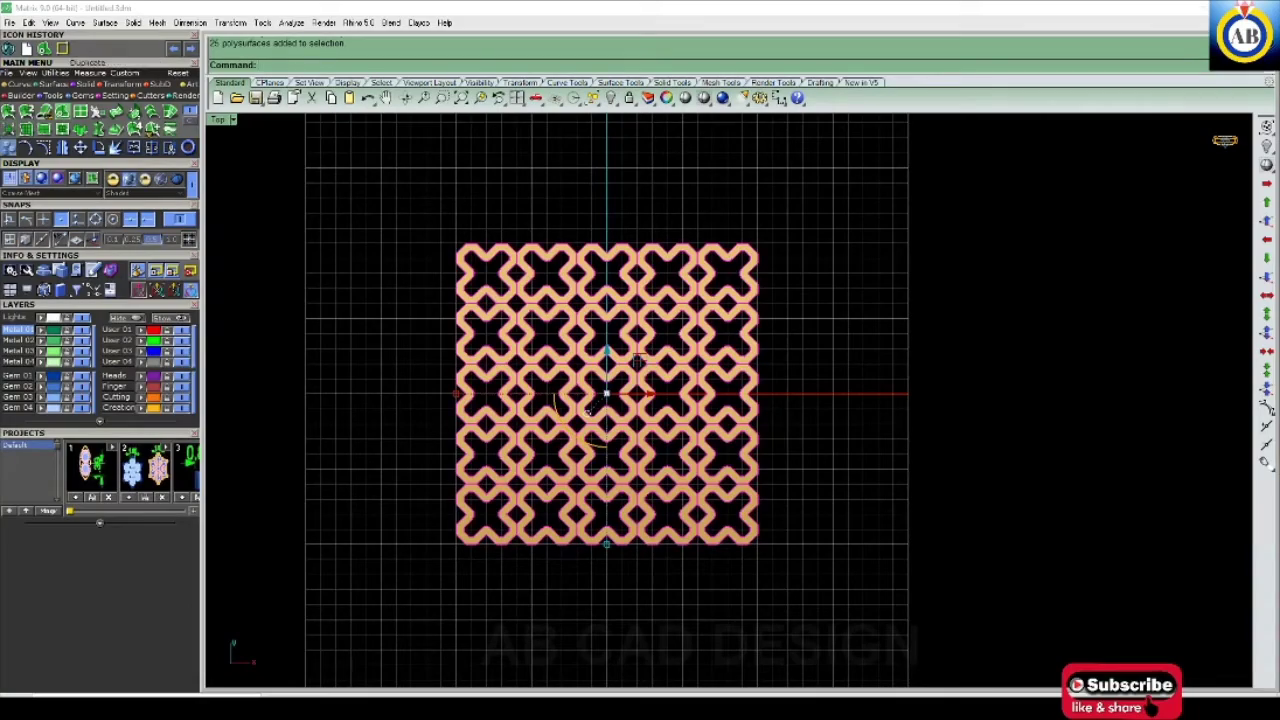
scroll(470, 528, up, 4)
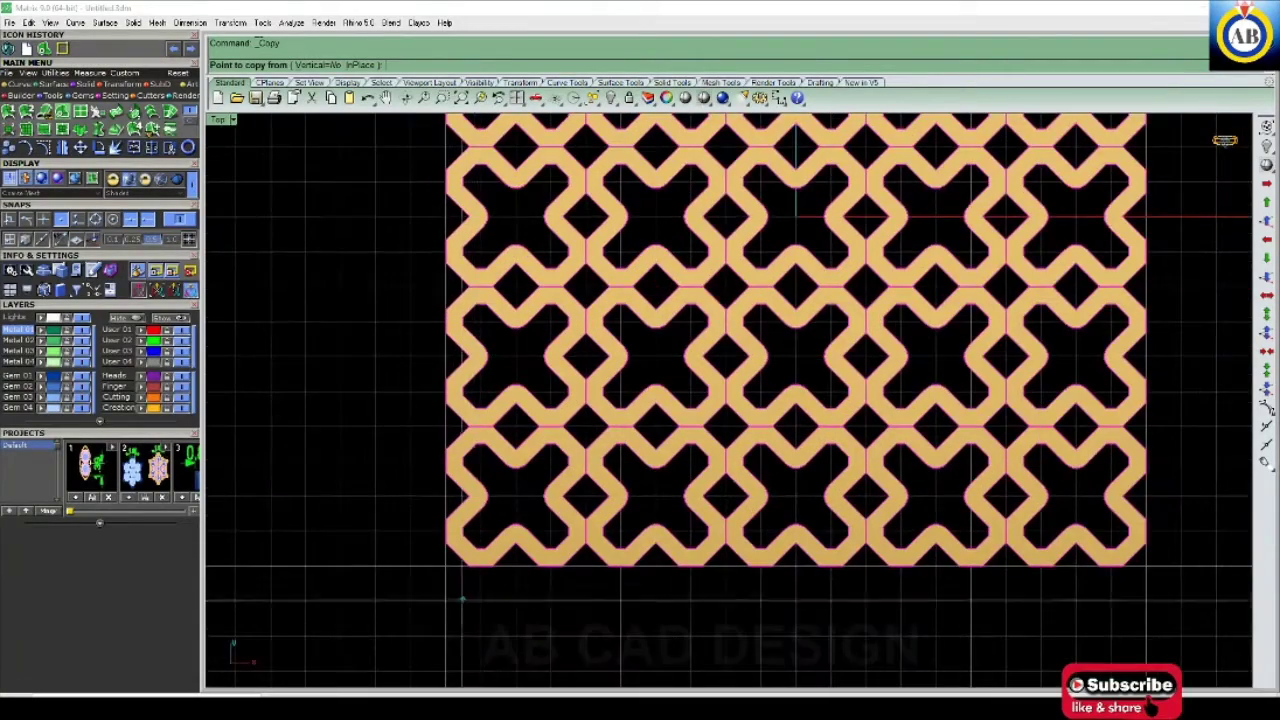
scroll(480, 567, down, 4)
- Copy the 5×5 block directly above the original, then select every tile of the tall panel
click(478, 568)
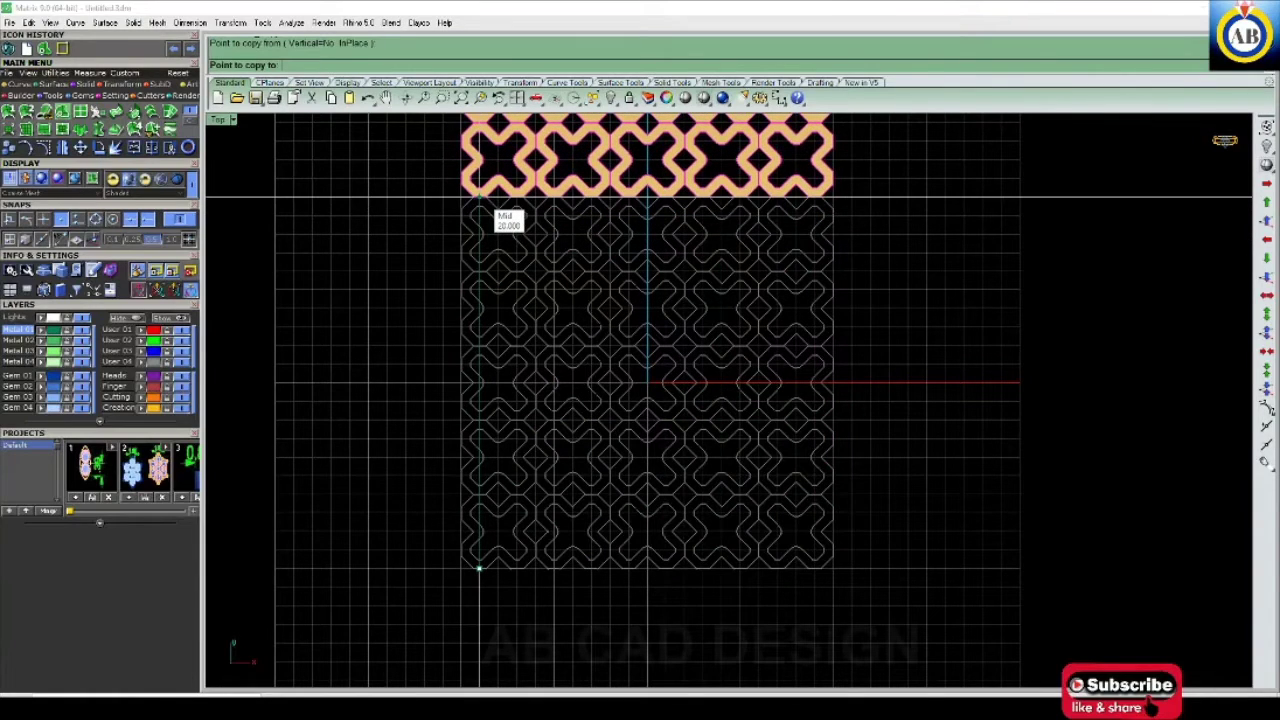
click(479, 197)
key(Return)
scroll(483, 508, down, 3)
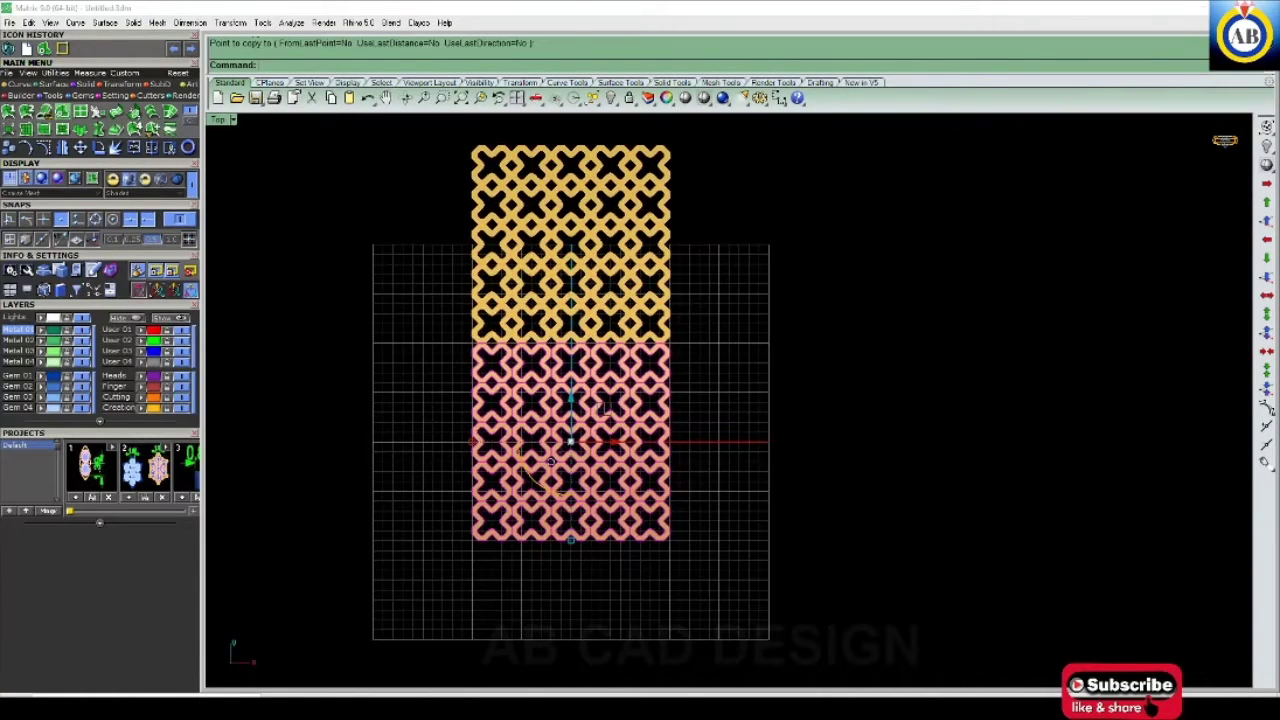
key(Return)
drag(394, 126, 800, 650)
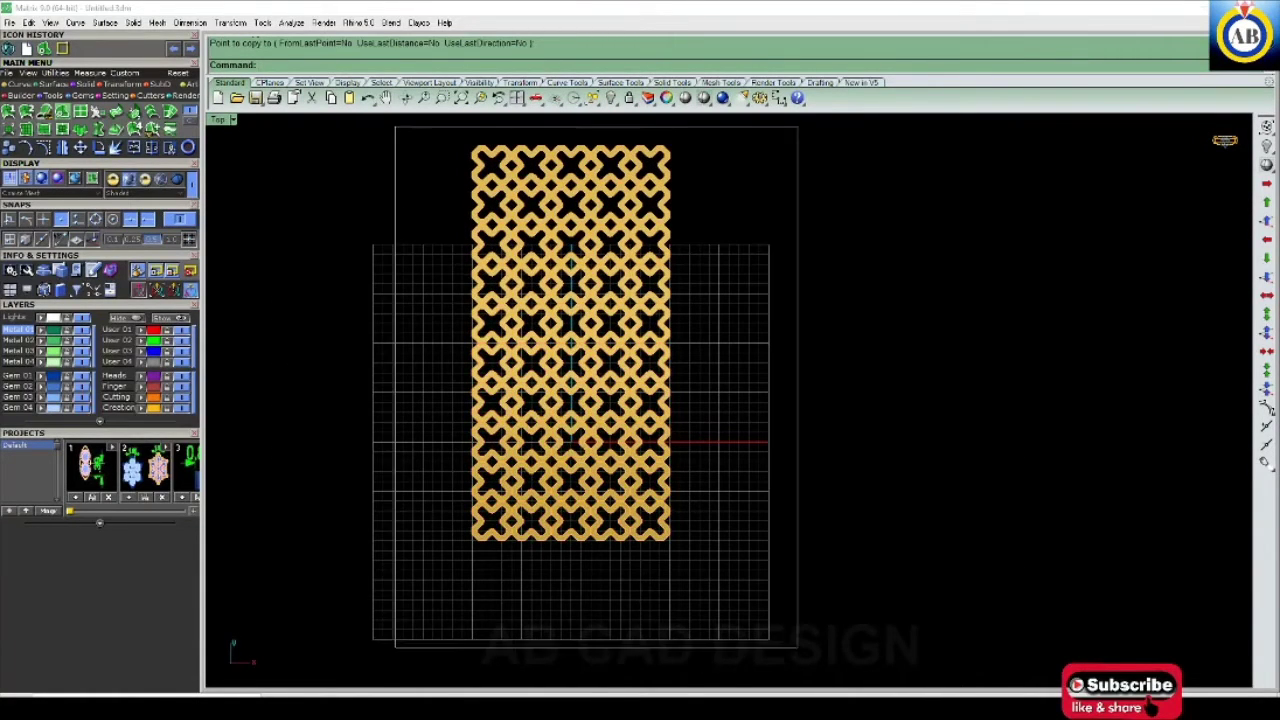
scroll(523, 515, up, 2)
scroll(471, 570, up, 4)
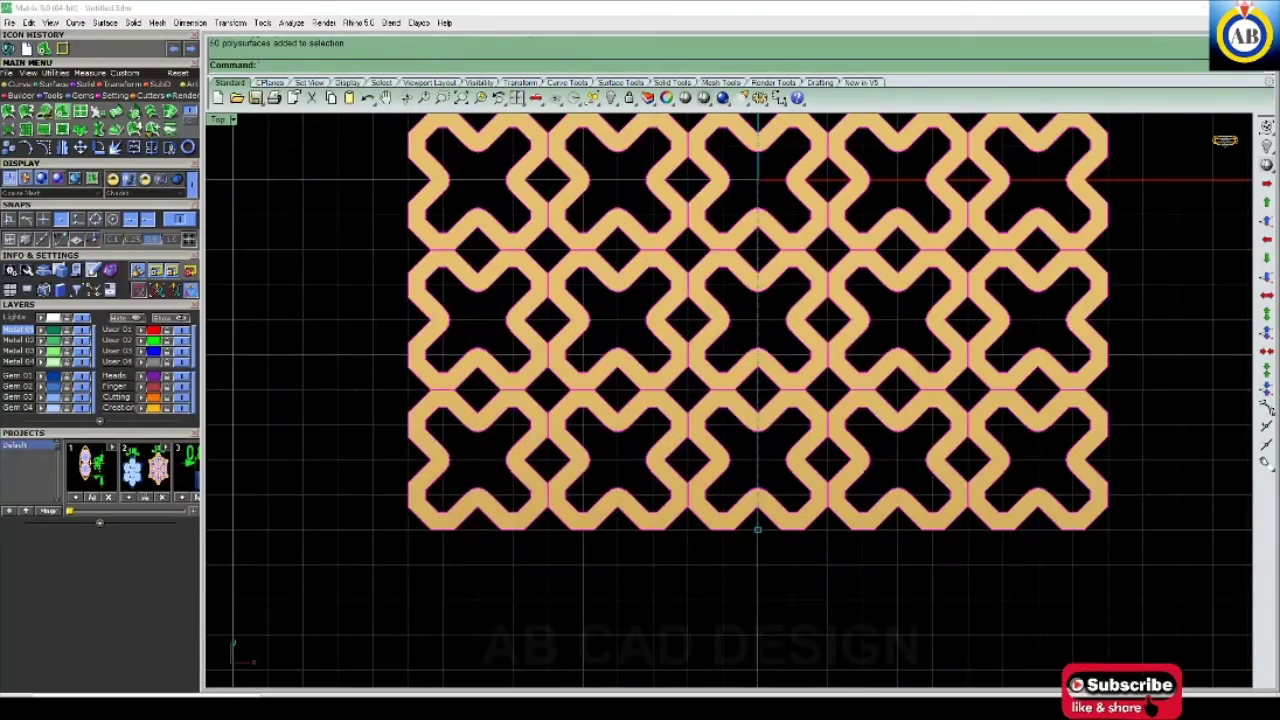
- Copy the tall panel to its right side to form a square sheet
key(Return)
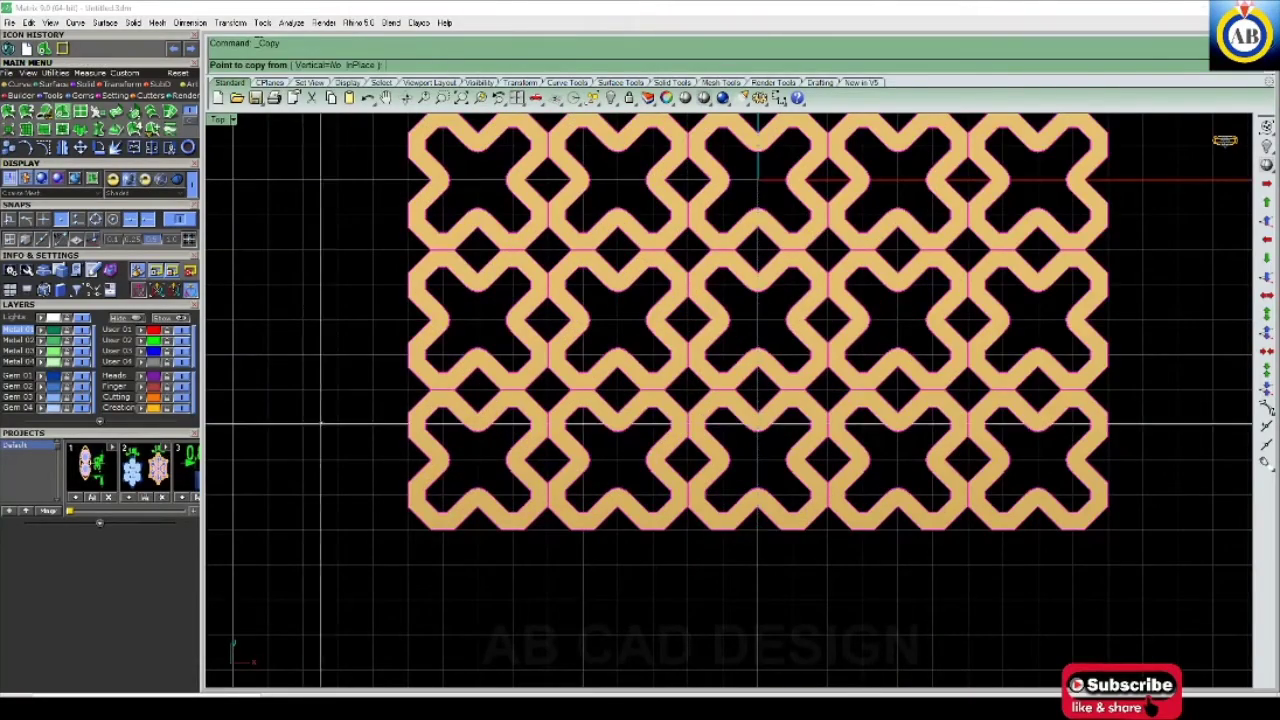
scroll(380, 465, down, 2)
scroll(380, 465, up, 2)
click(364, 456)
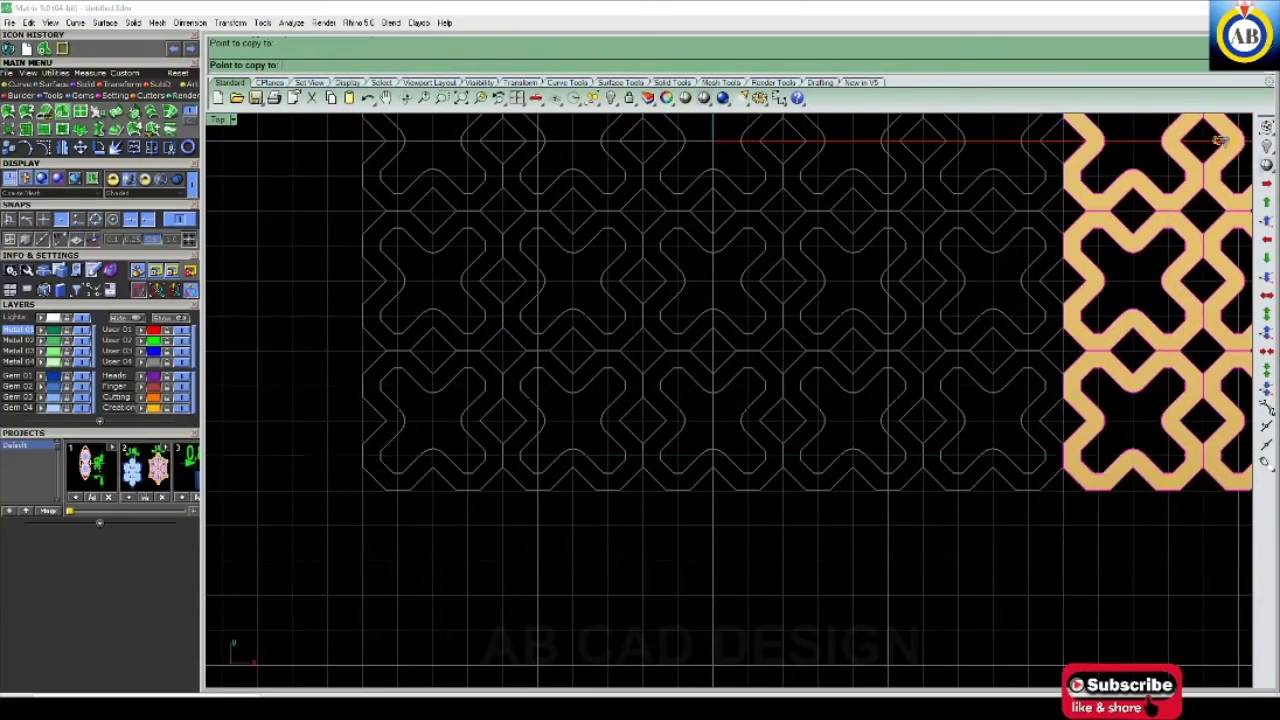
click(1063, 458)
key(Return)
scroll(729, 287, down, 3)
scroll(729, 287, down, 2)
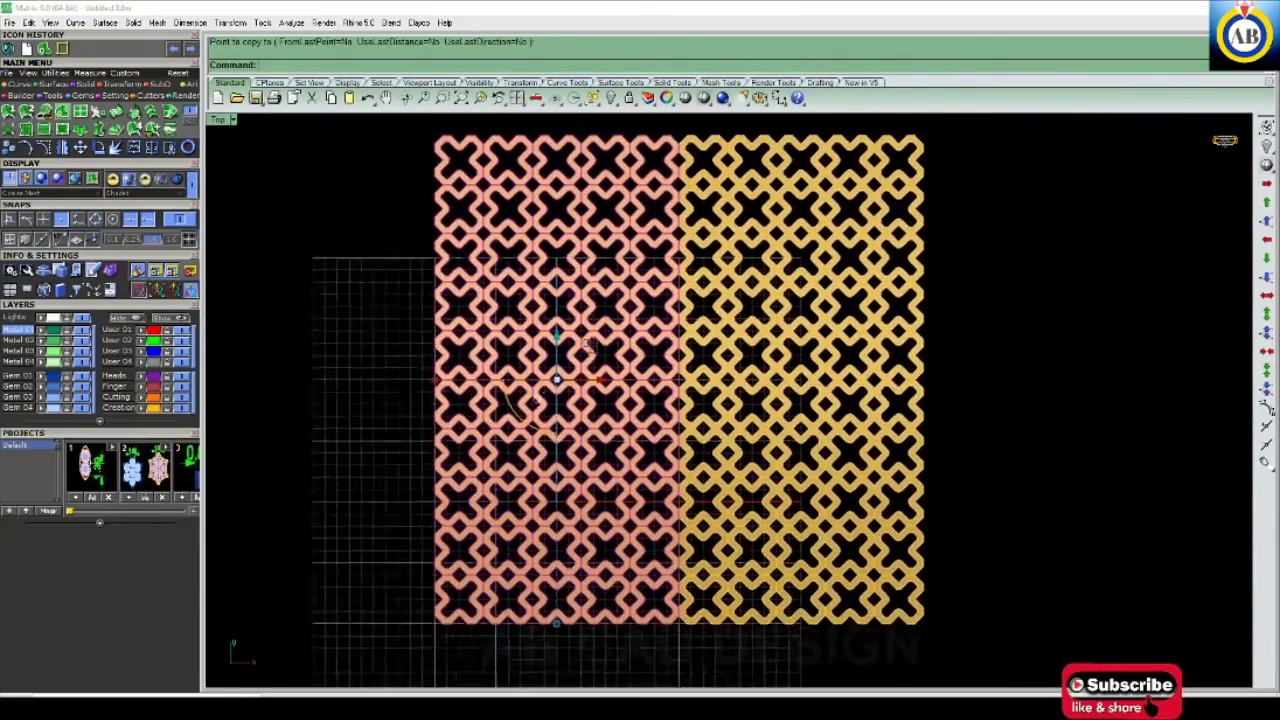
scroll(630, 600, down, 2)
- Select all 100 tiles, group them with G, and center the view with GC
key(Escape)
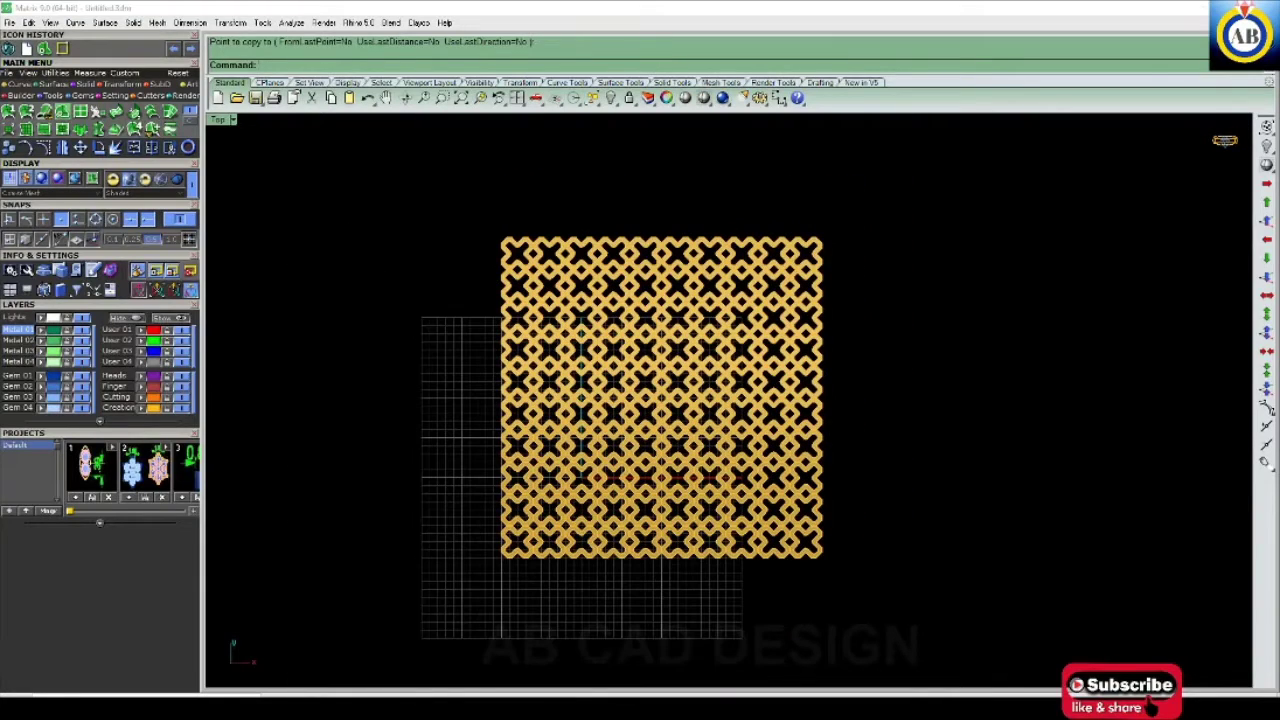
drag(370, 188, 1036, 654)
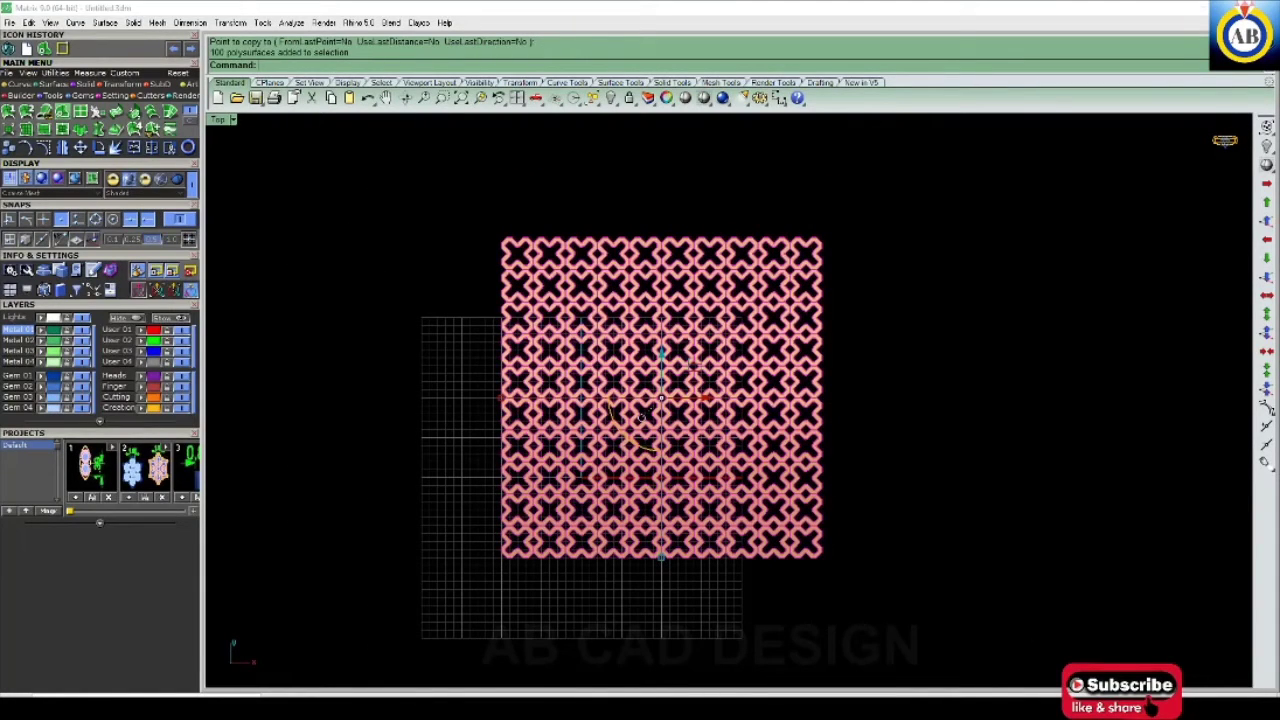
text(G)
key(Return)
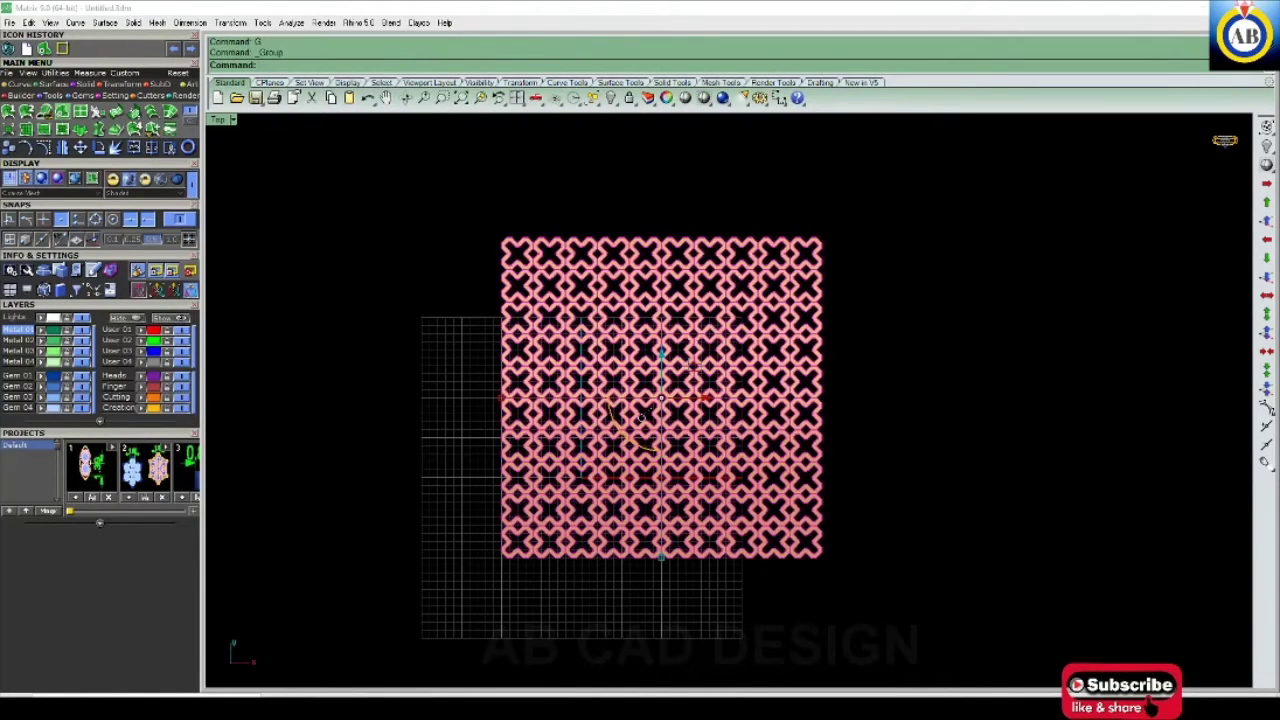
scroll(641, 415, up, 5)
scroll(641, 415, down, 6)
scroll(632, 404, up, 2)
text(G)
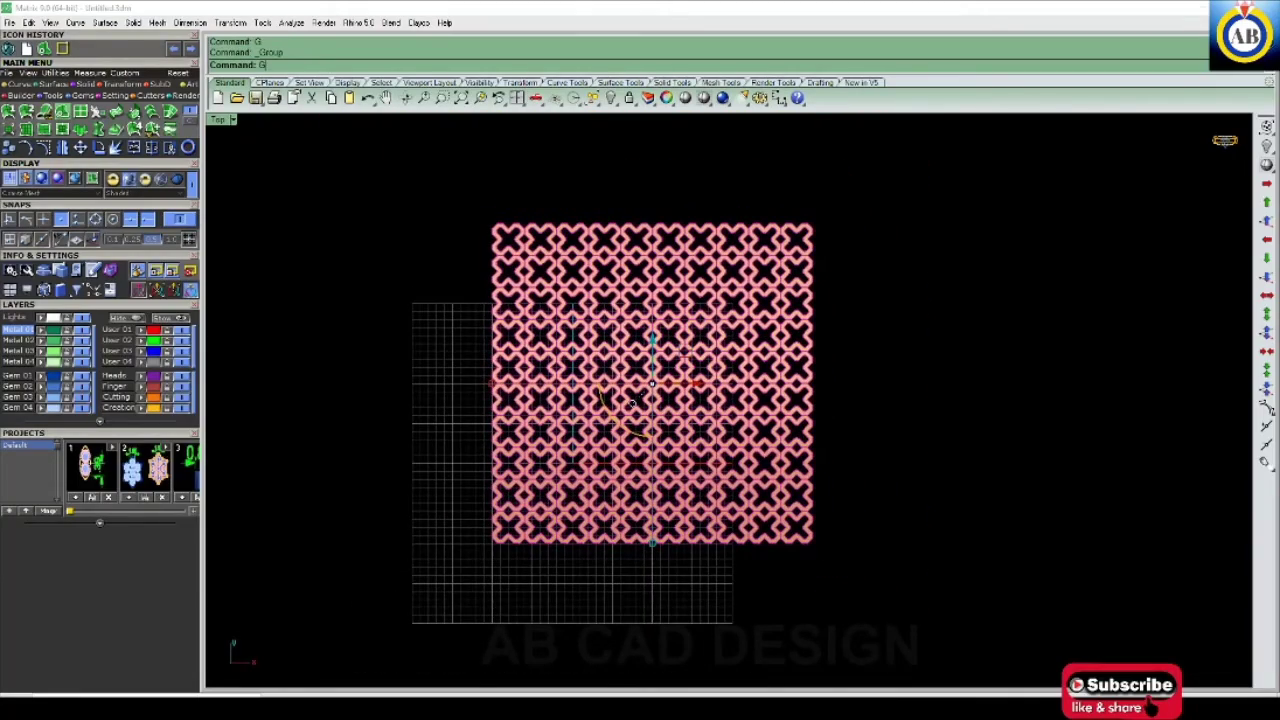
text(C)
key(Return)
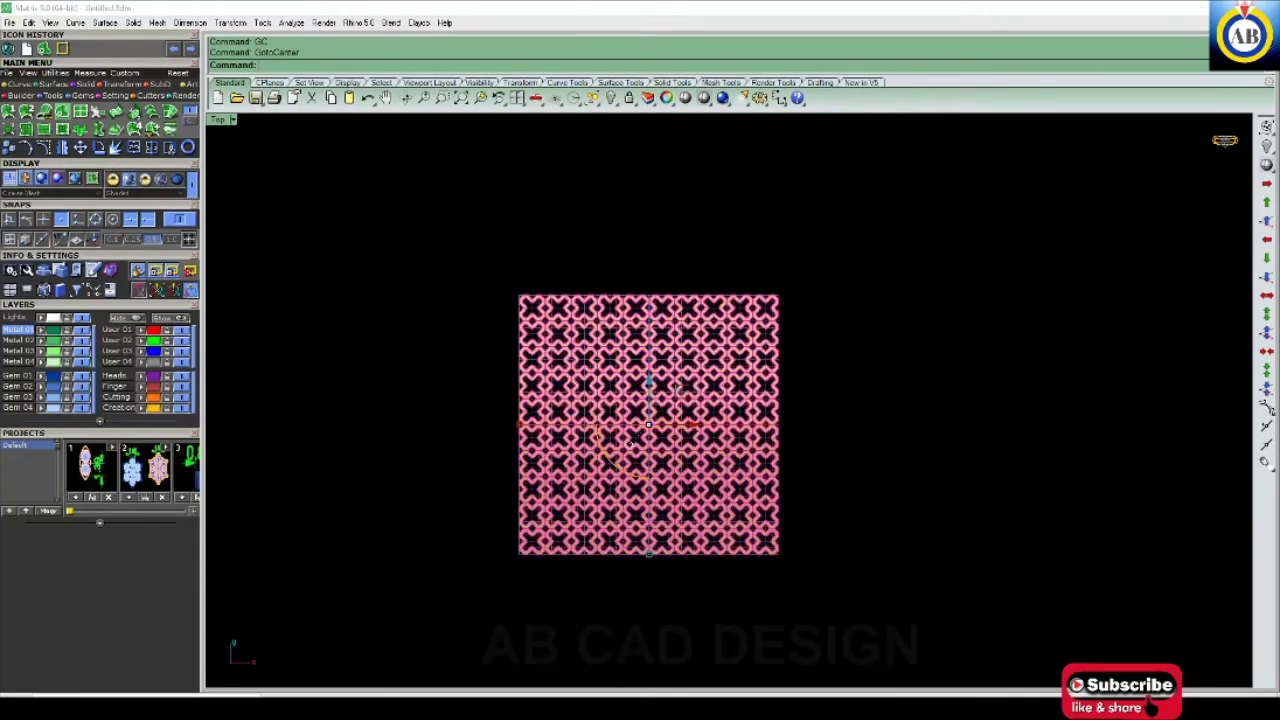
key(Escape)
- Maximize Perspective and set the V-Ray Yellow Gold metal material to 18KY quality
key(ctrl+F4)
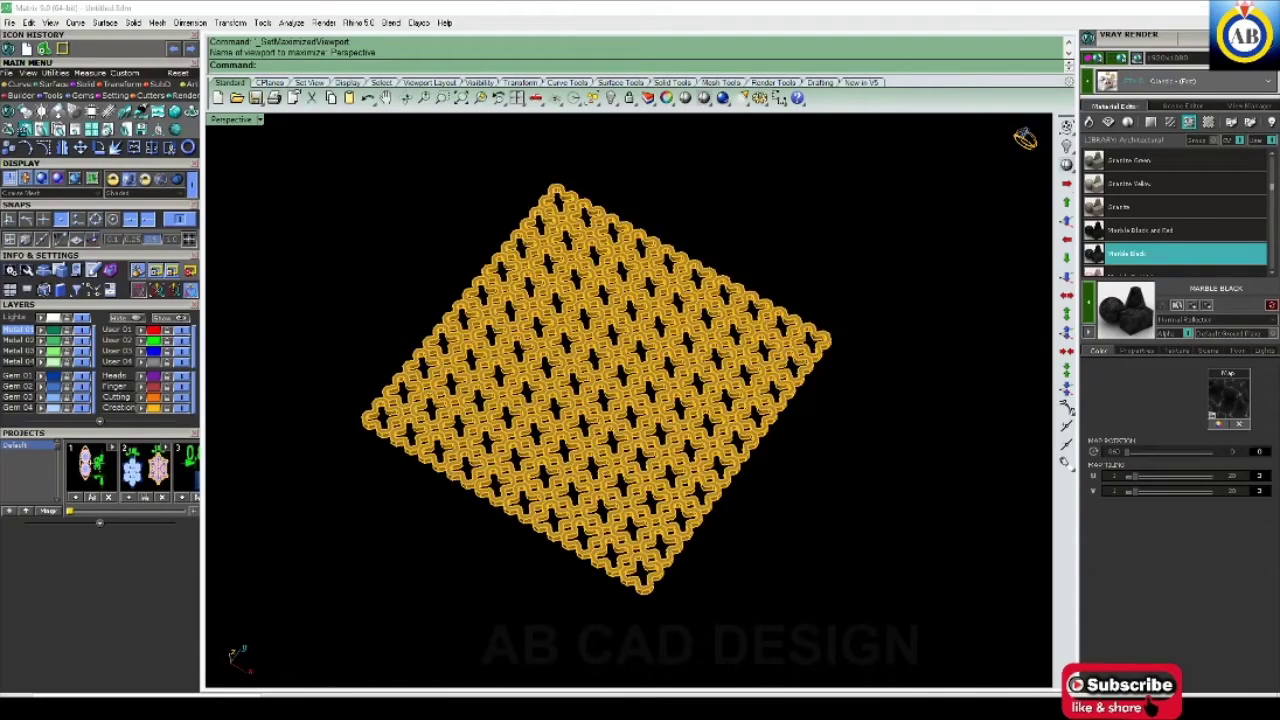
click(1089, 121)
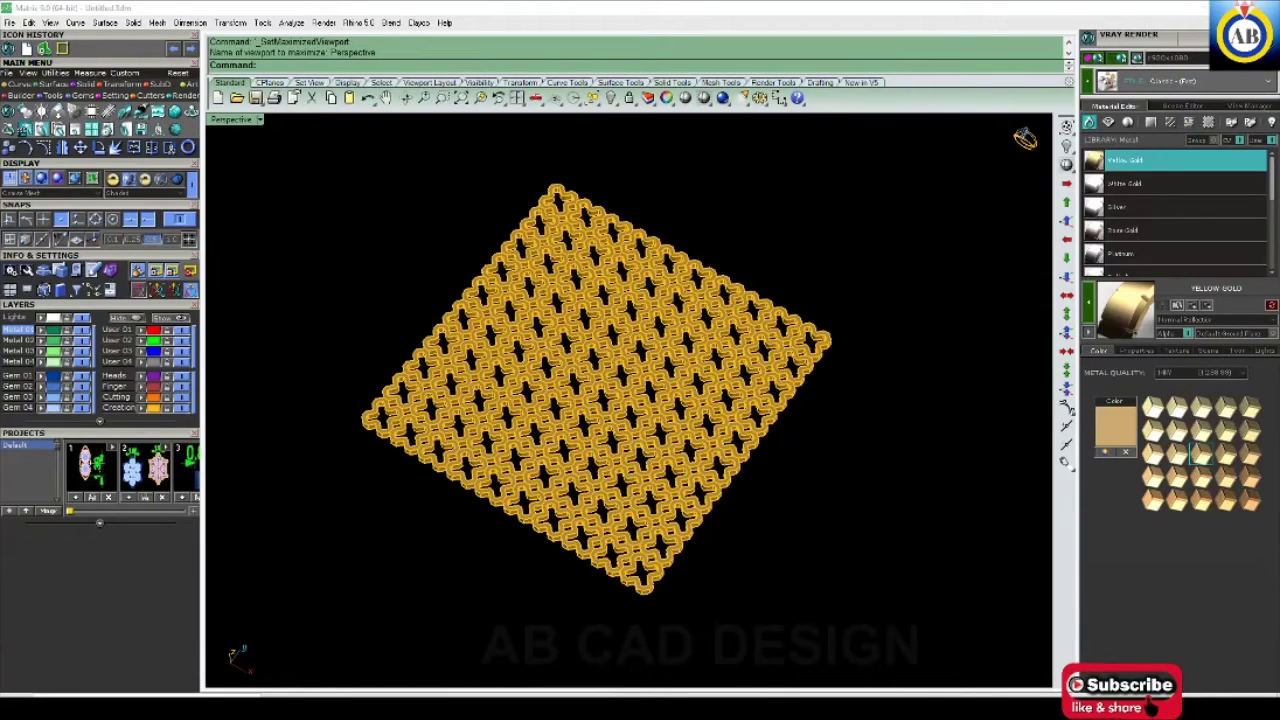
click(1242, 372)
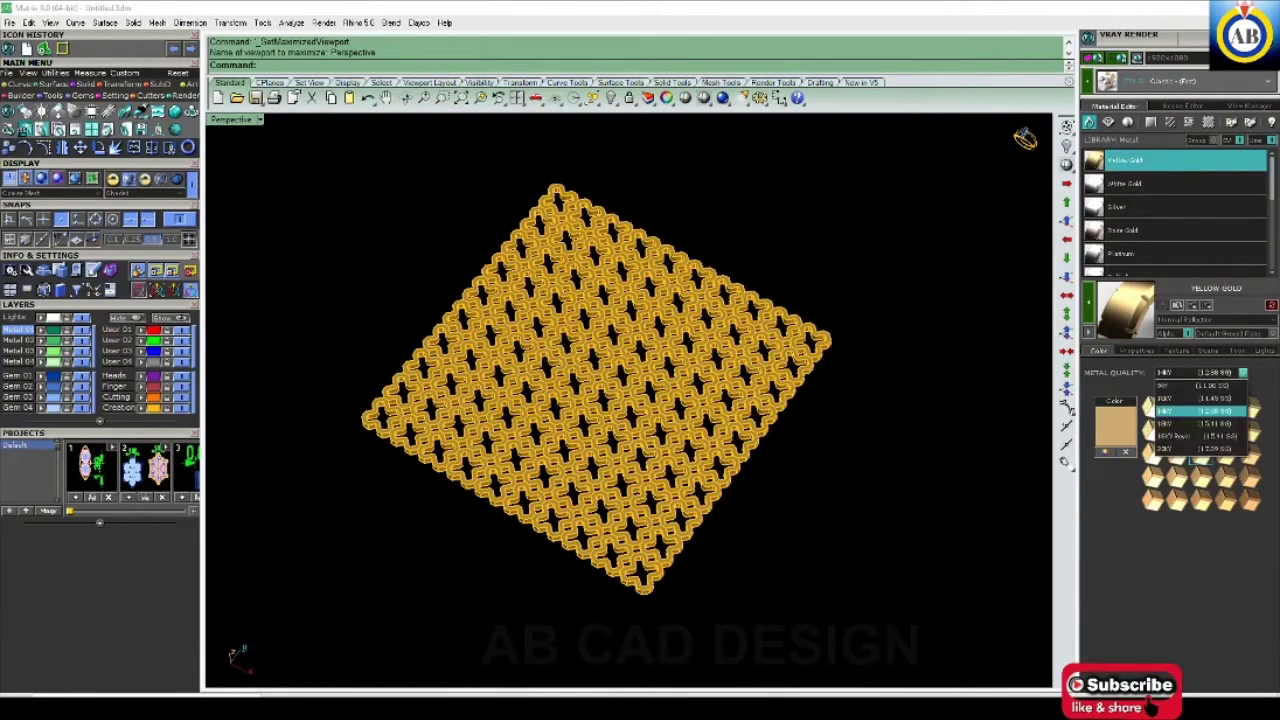
click(1200, 423)
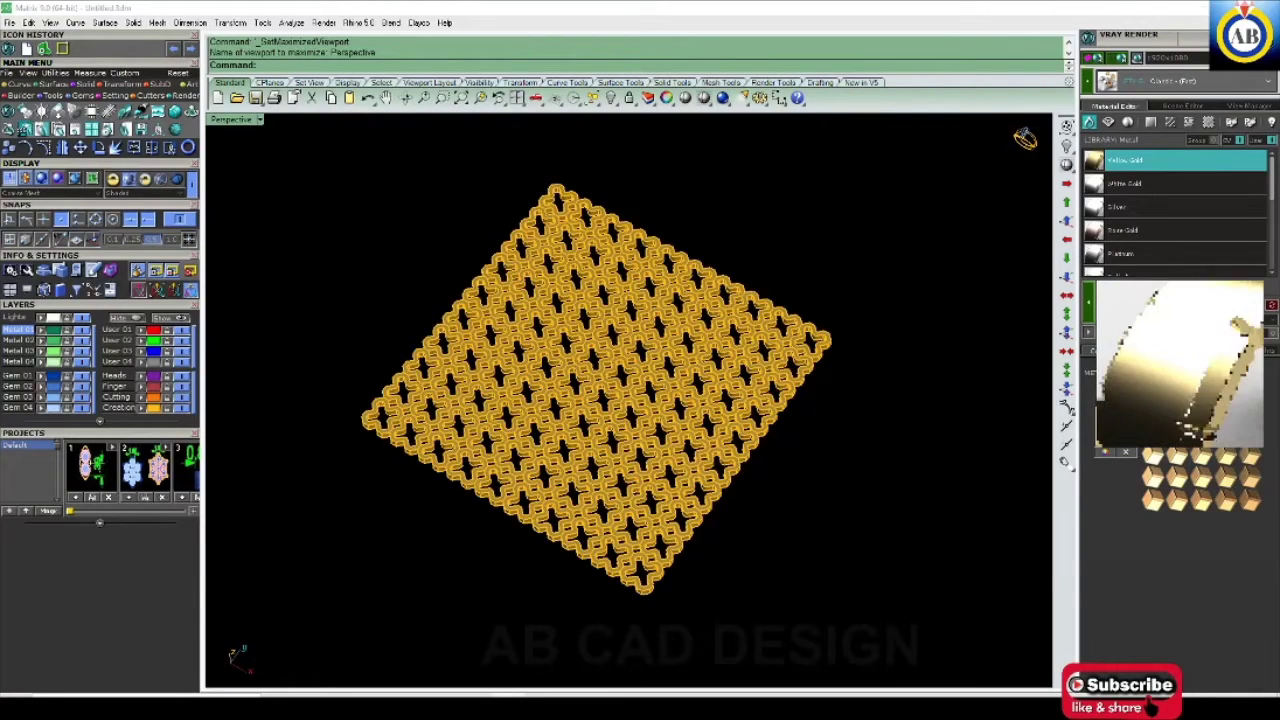
- Apply the 18KY yellow gold to all lattice pieces and switch to Rendered display
key(ctrl+a)
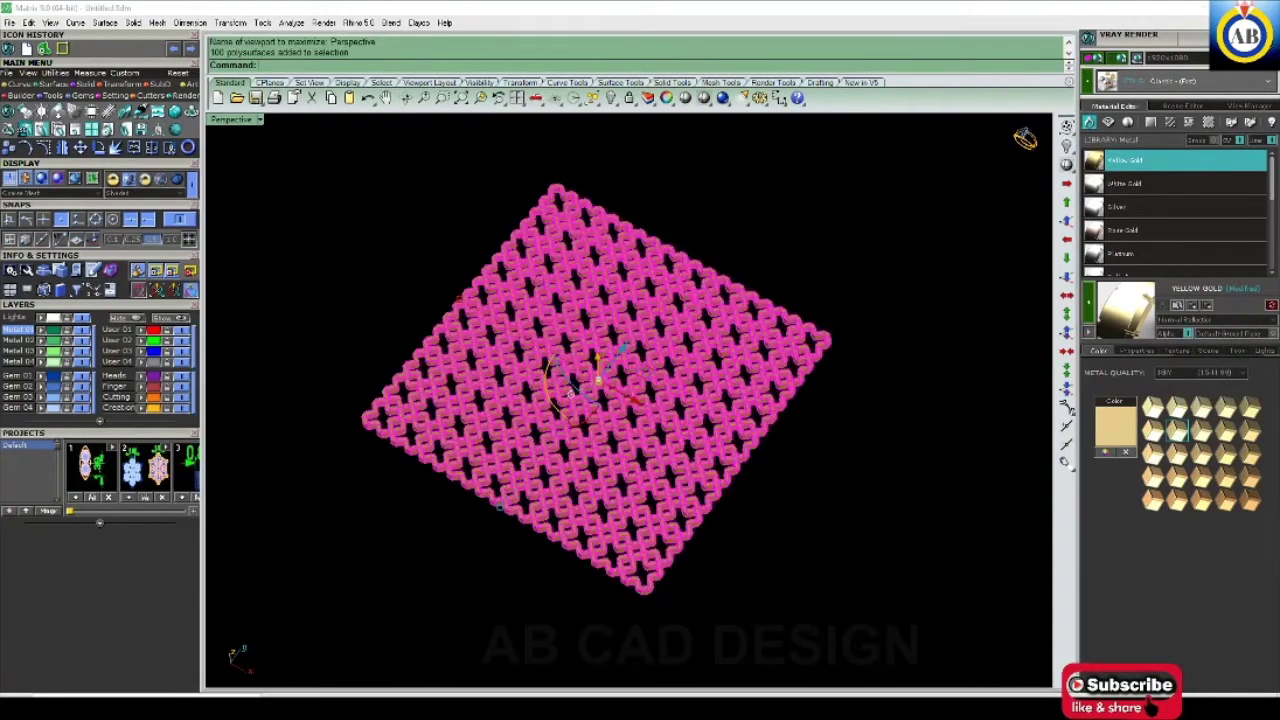
click(1130, 318)
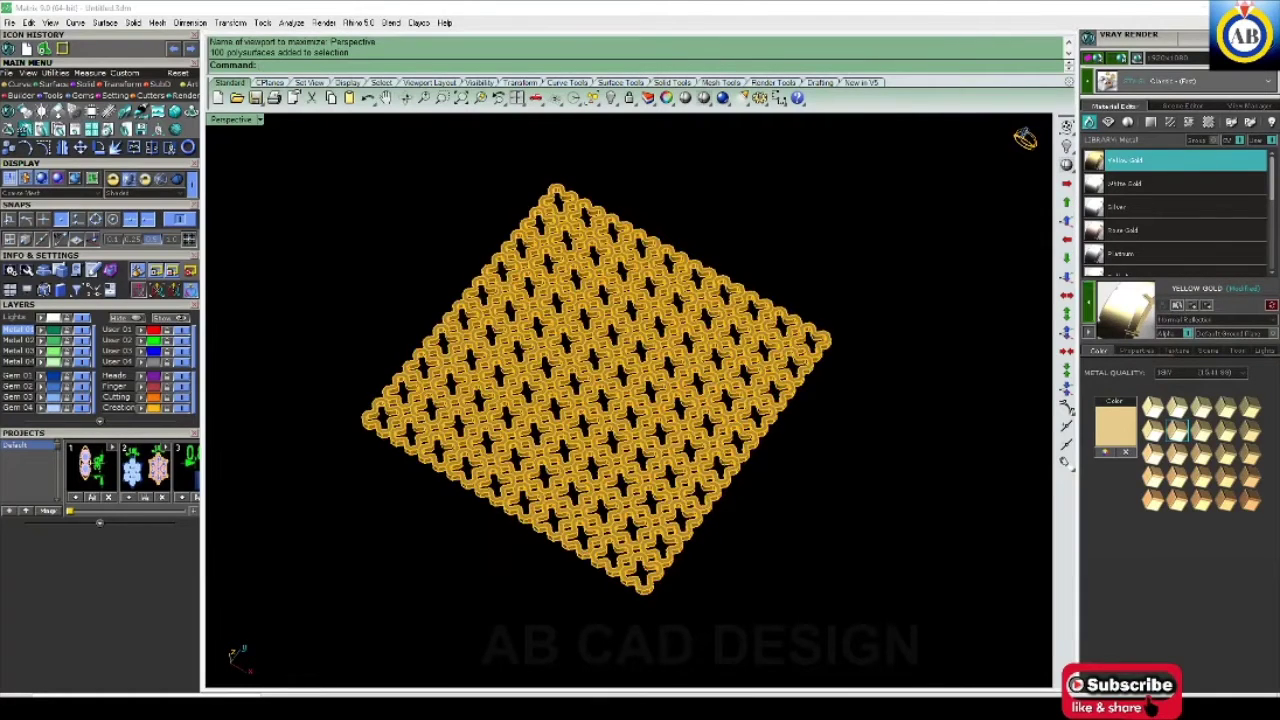
click(1066, 425)
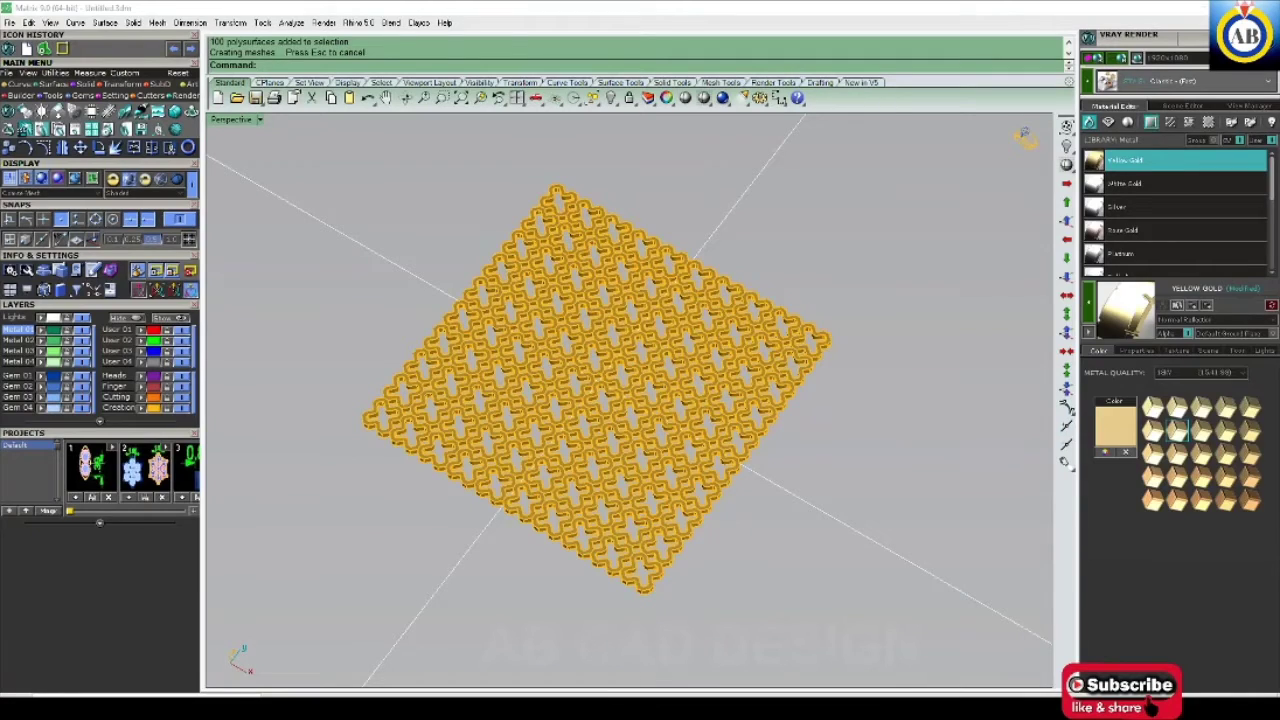
- Load Marble Black from the Architectural library as the ground plane backdrop
click(1170, 121)
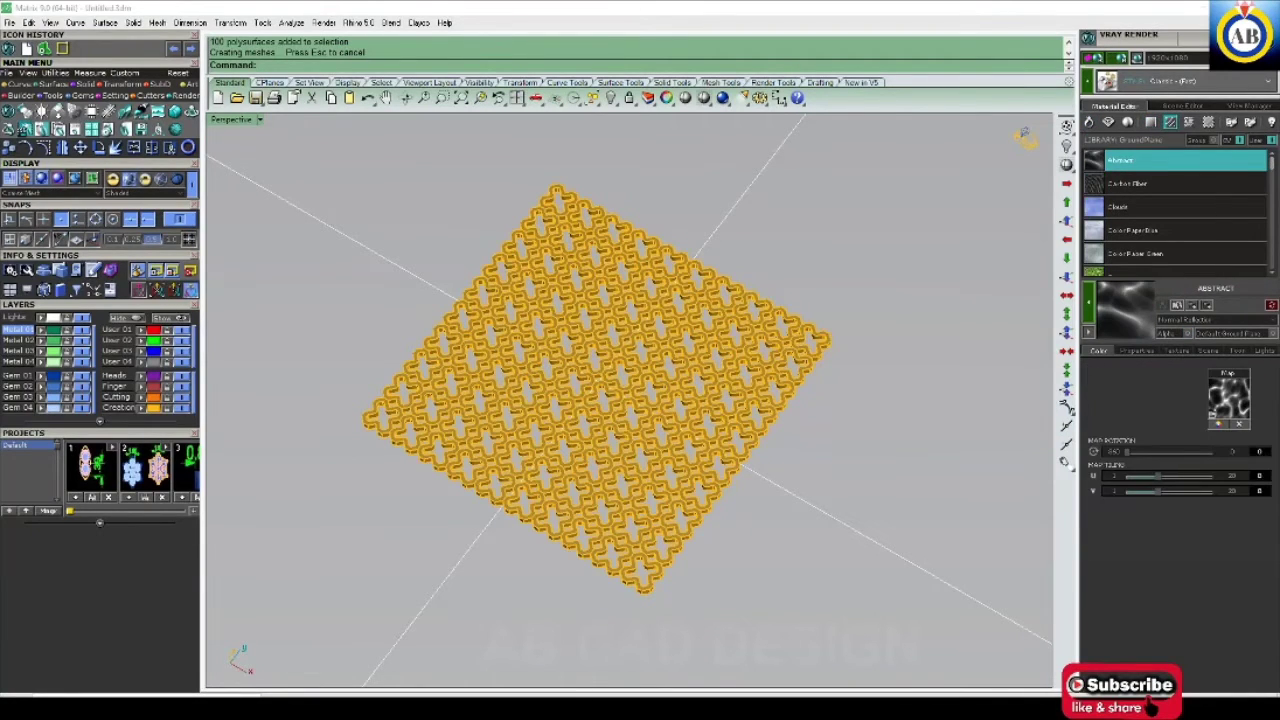
click(1188, 121)
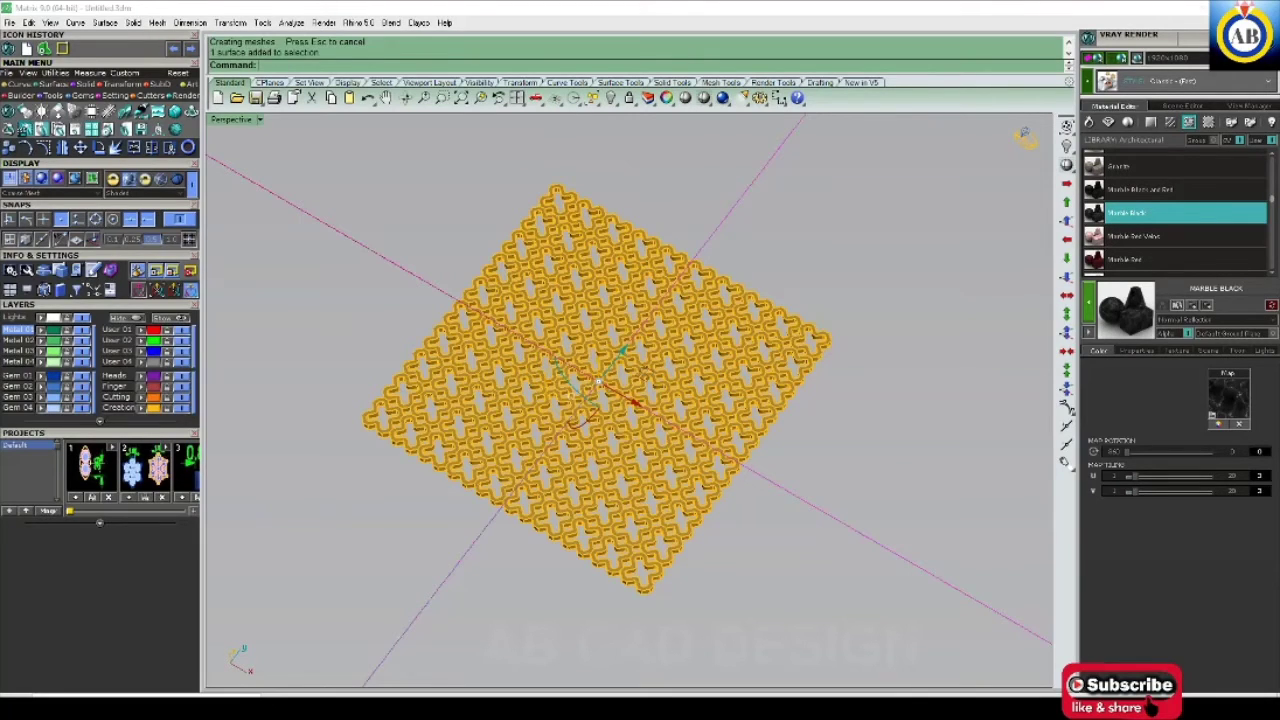
key(Escape)
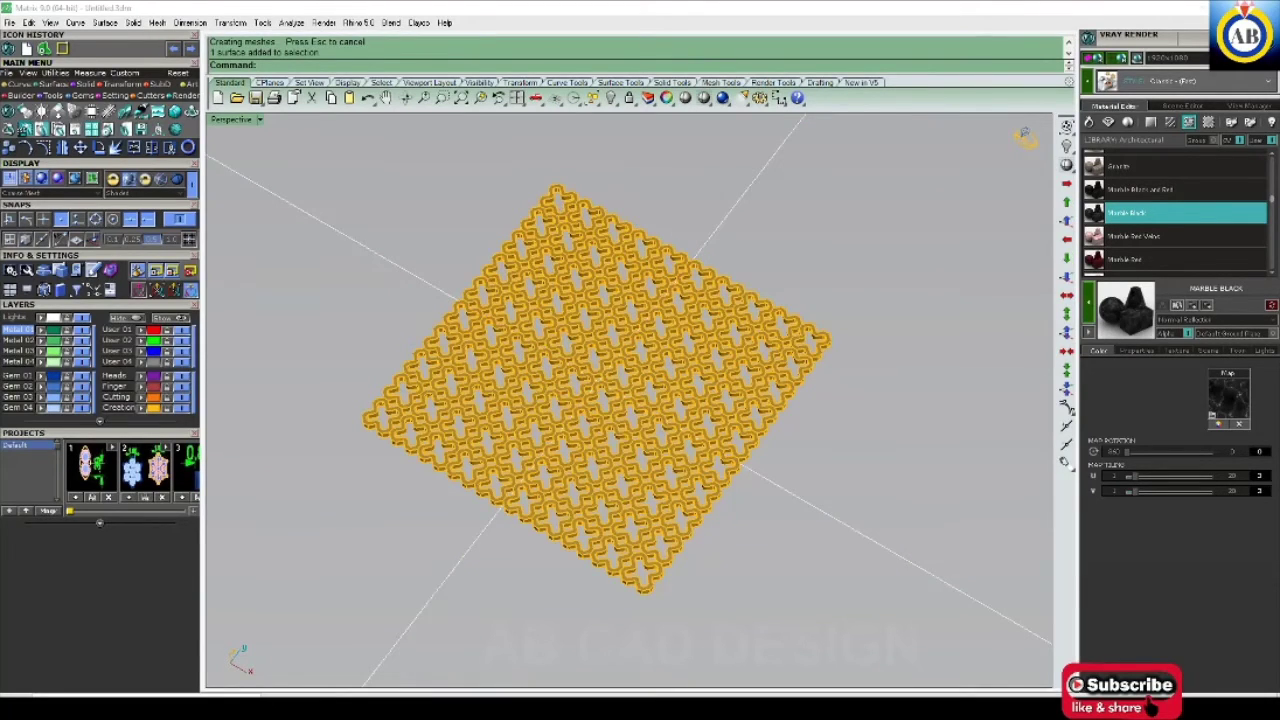